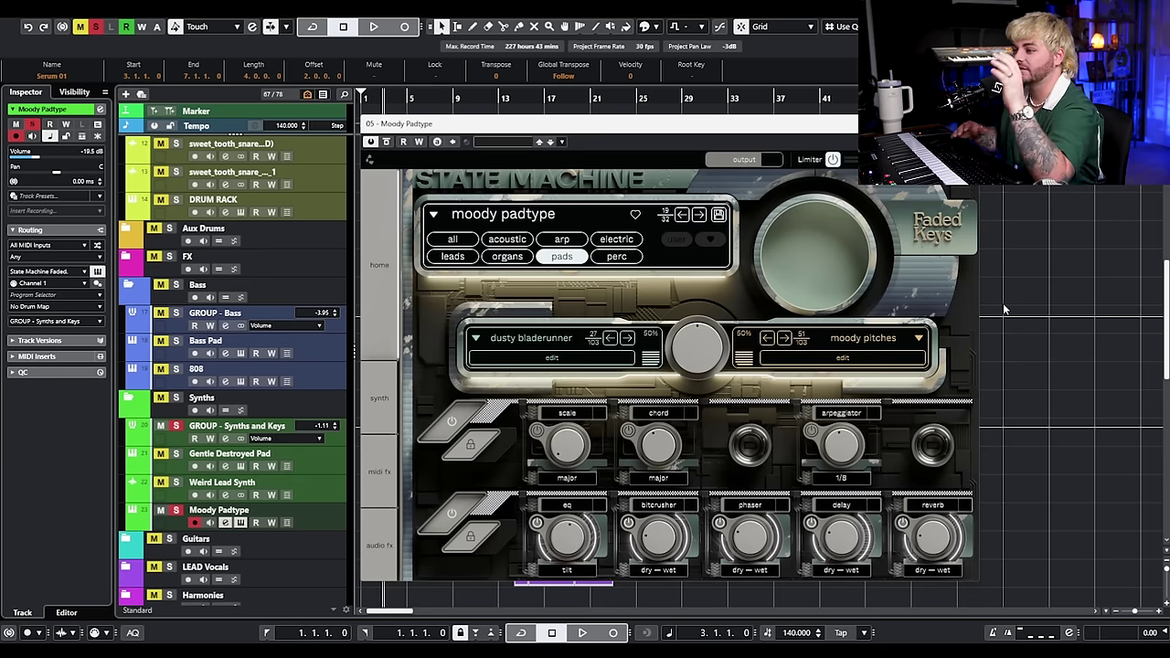
Step: Play back the soloed synths and set the Moody Padtype track volume to -18.0 dB
key("space")
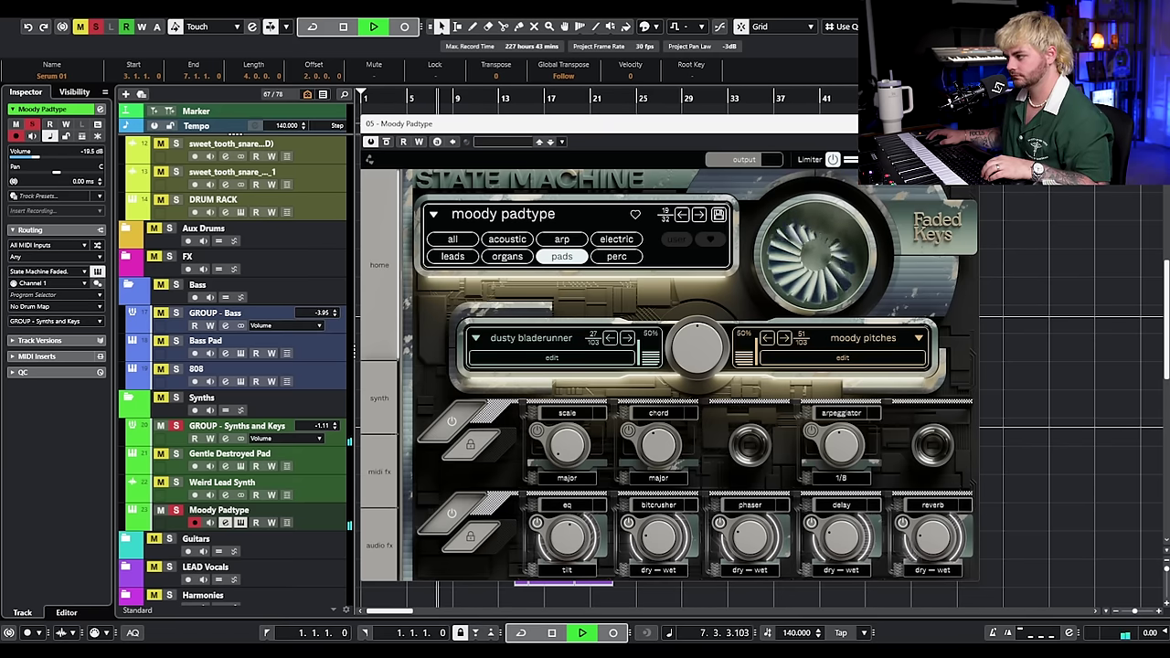
key("space")
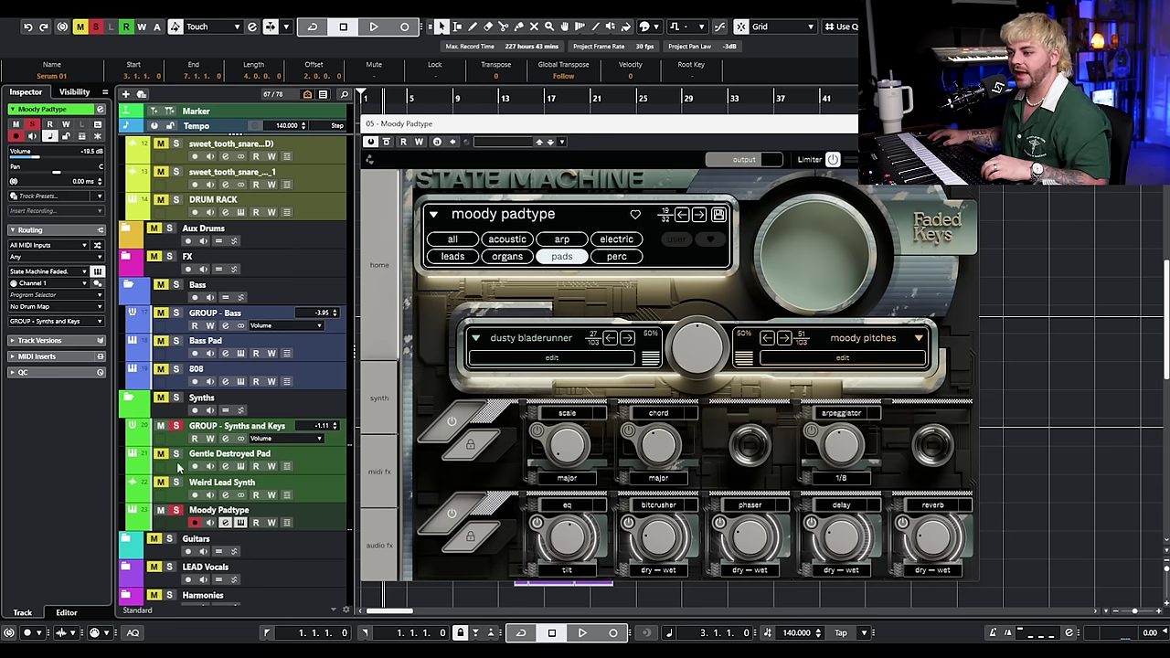
key("space")
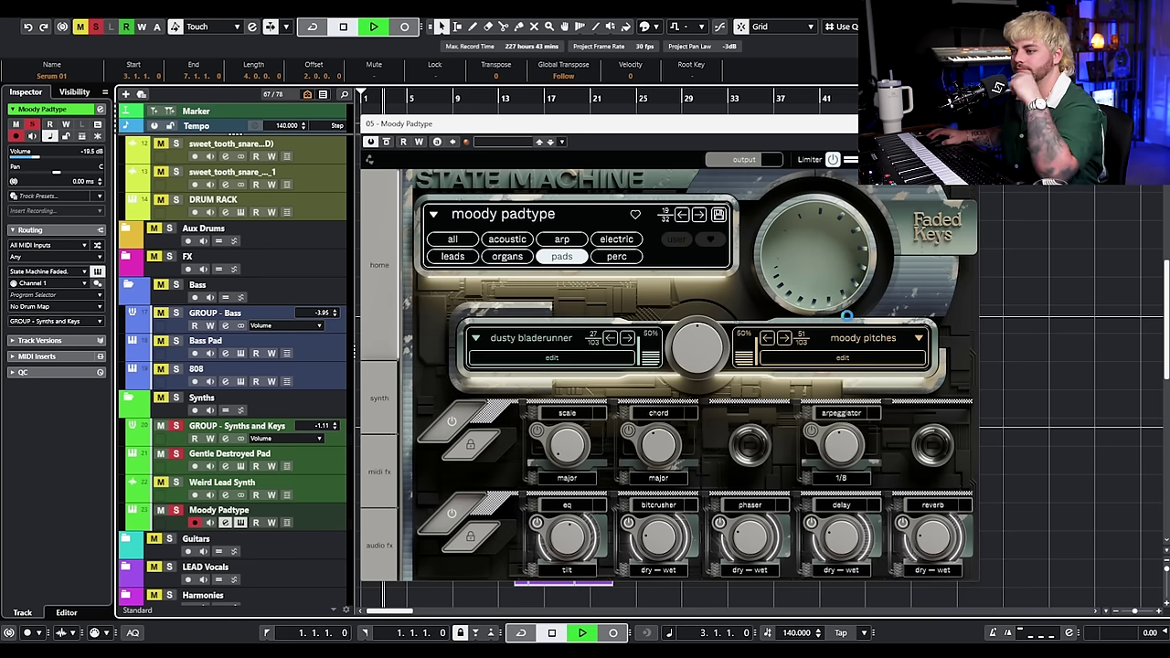
left_click(44, 158)
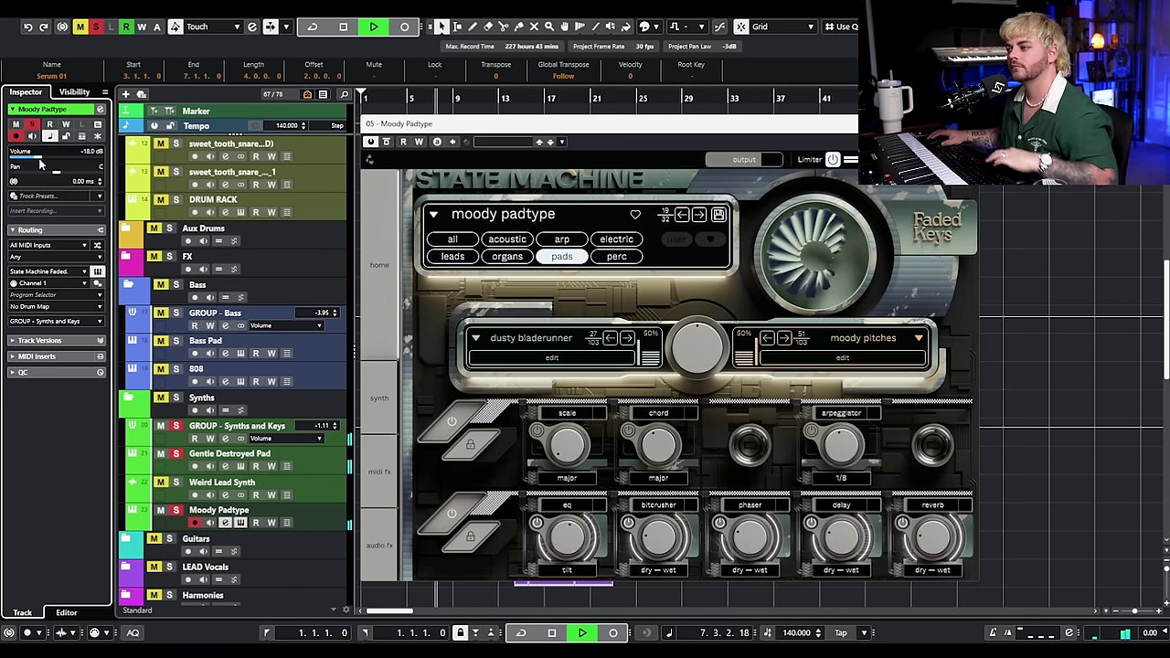
key("space")
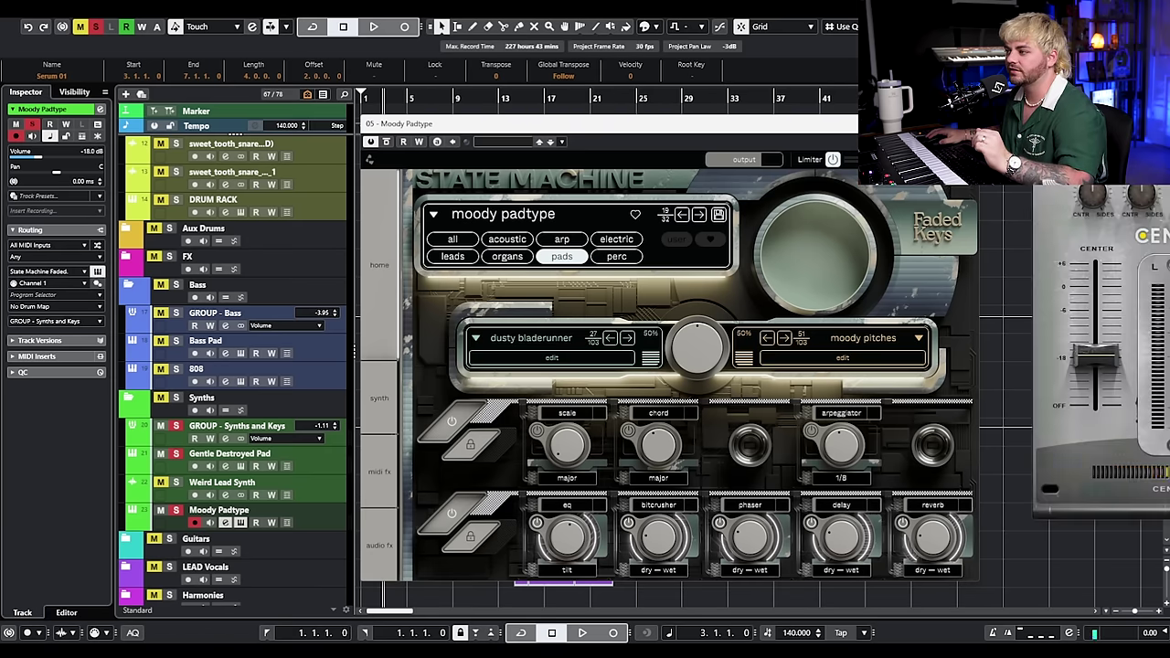
Step: Play the soloed synths while toggling the bypass of the Center Stereo insert on Moody Padtype to compare the sound
left_click_drag(1096, 114, 623, 104)
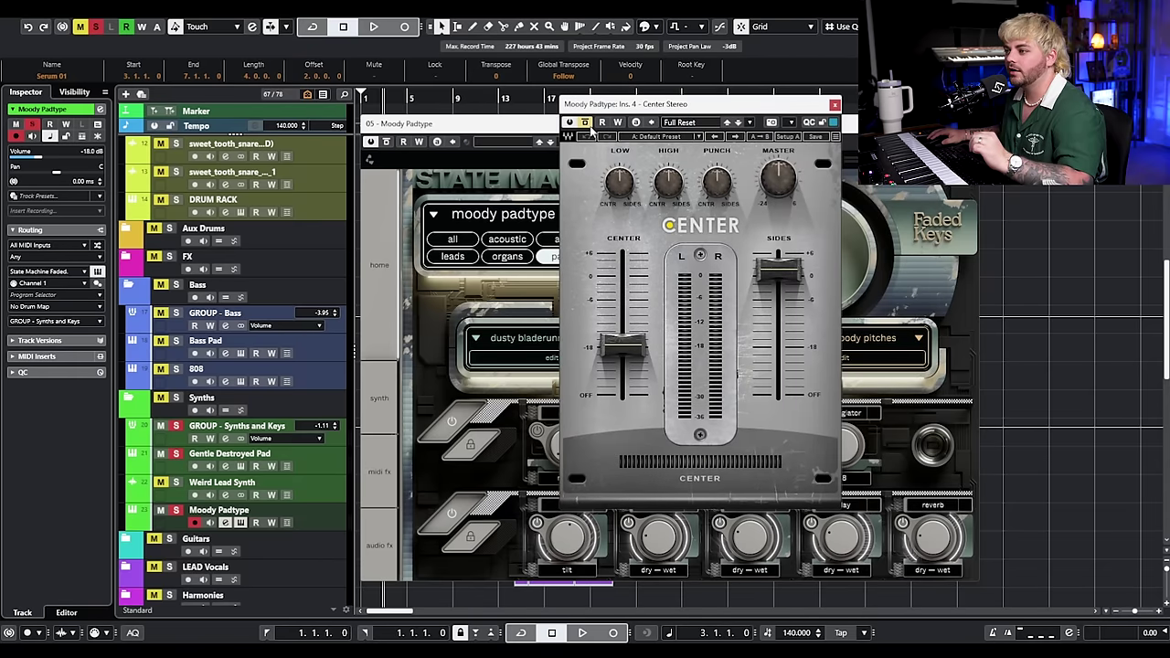
mouse_move(639, 350)
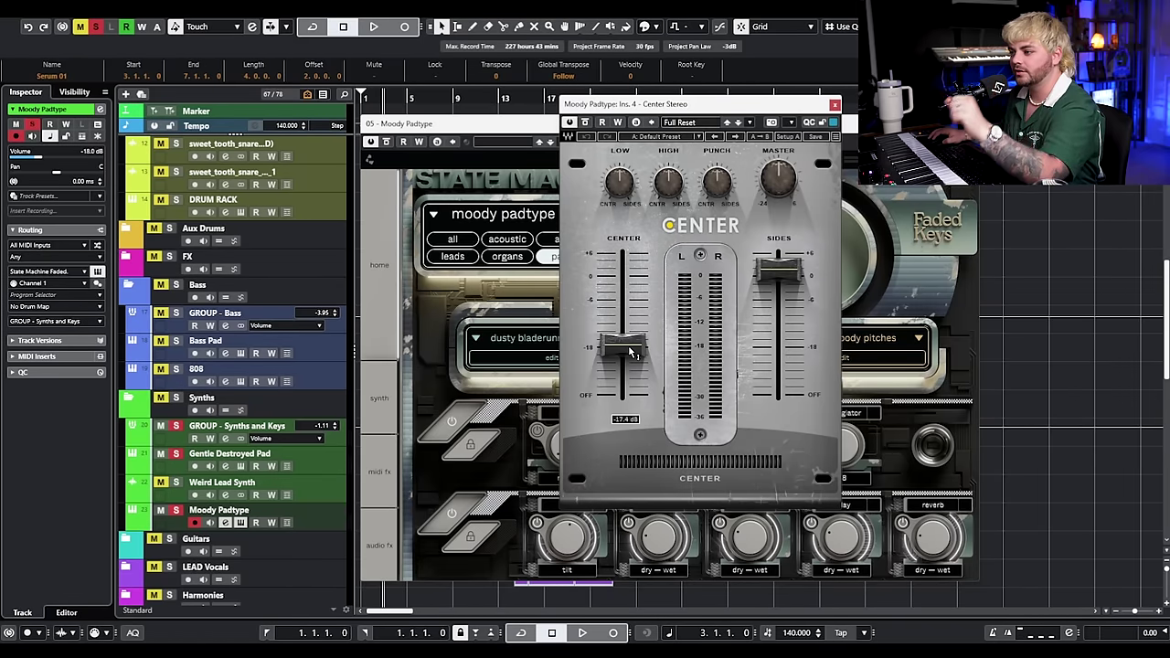
left_click_drag(761, 274, 762, 275)
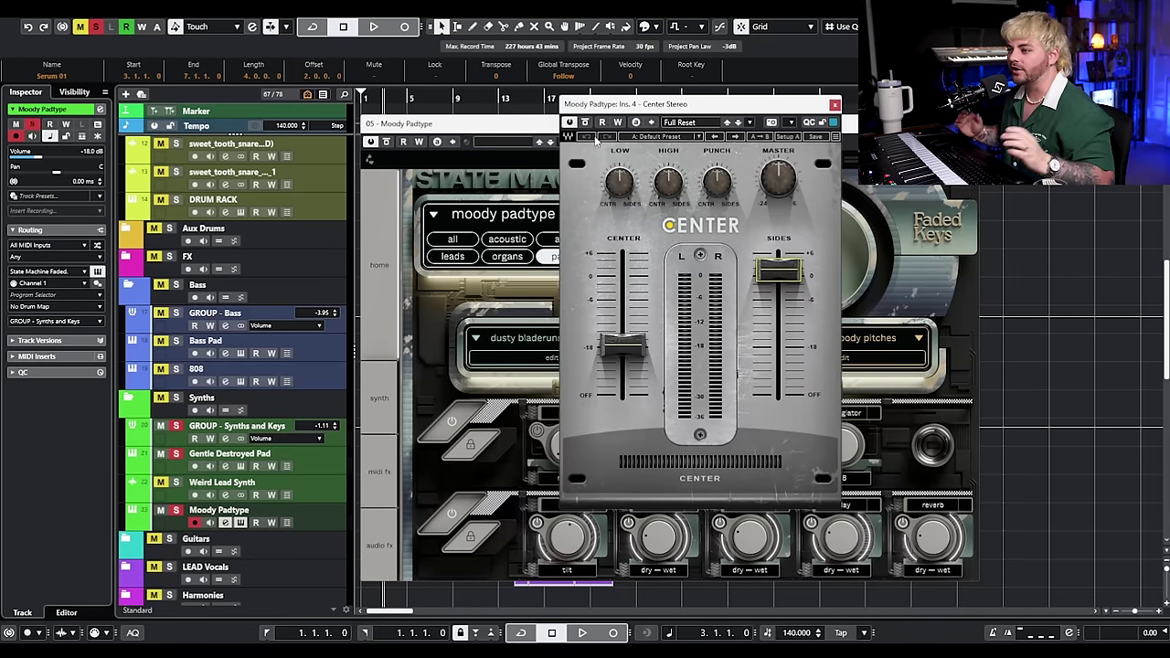
key("space")
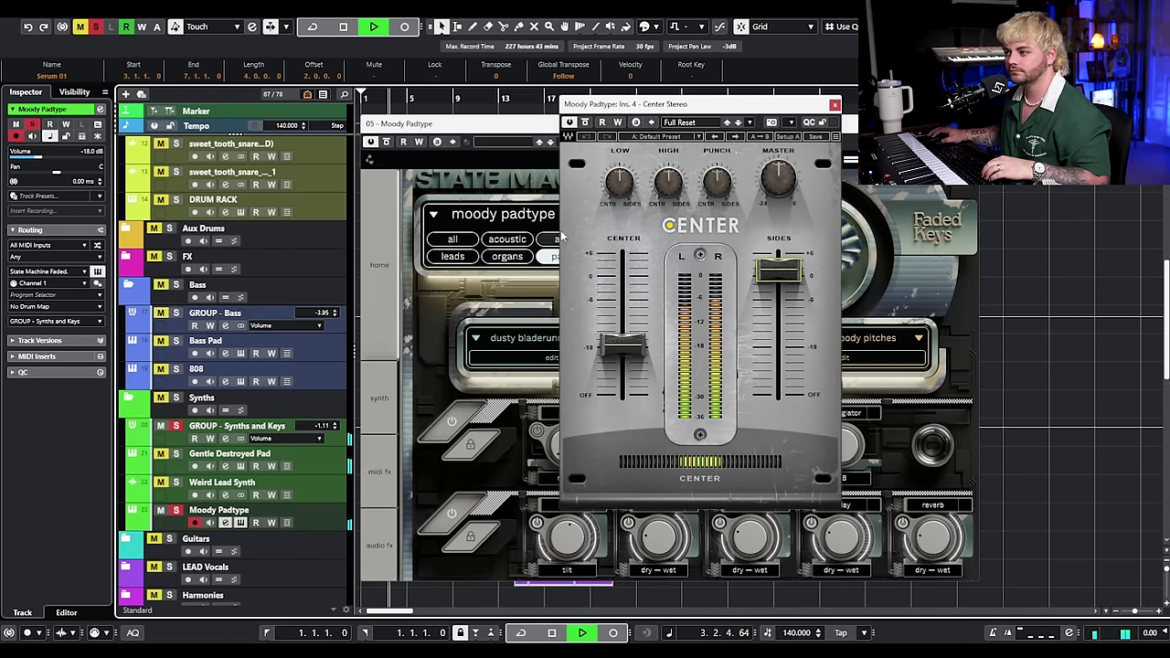
left_click(585, 123)
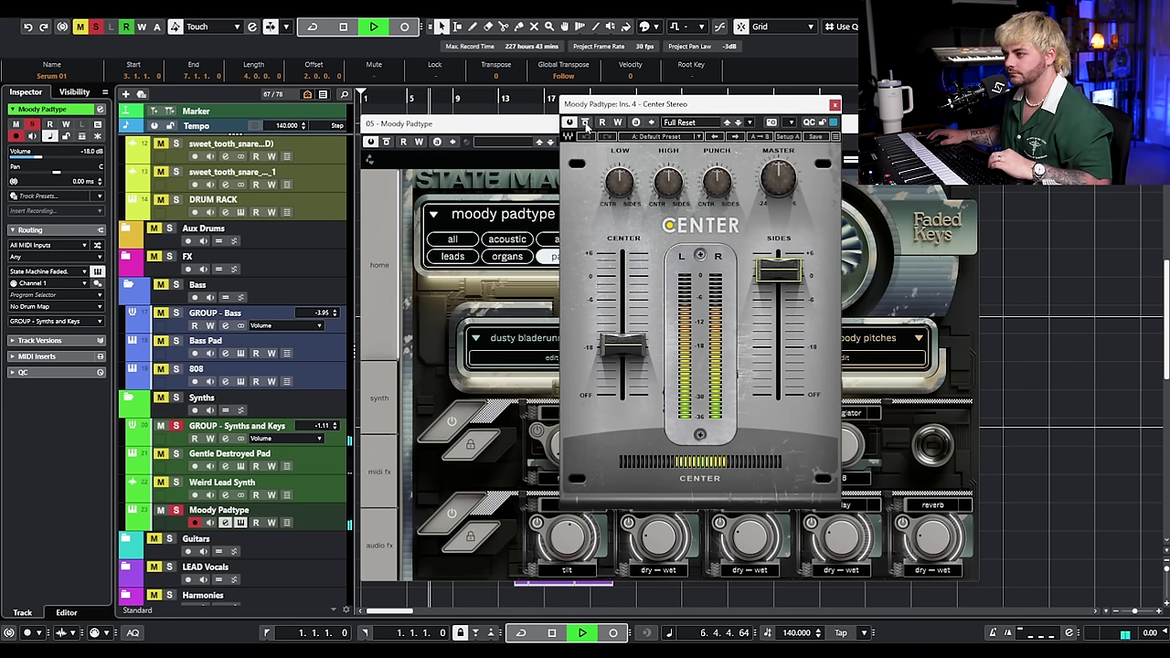
left_click(586, 123)
left_click(585, 123)
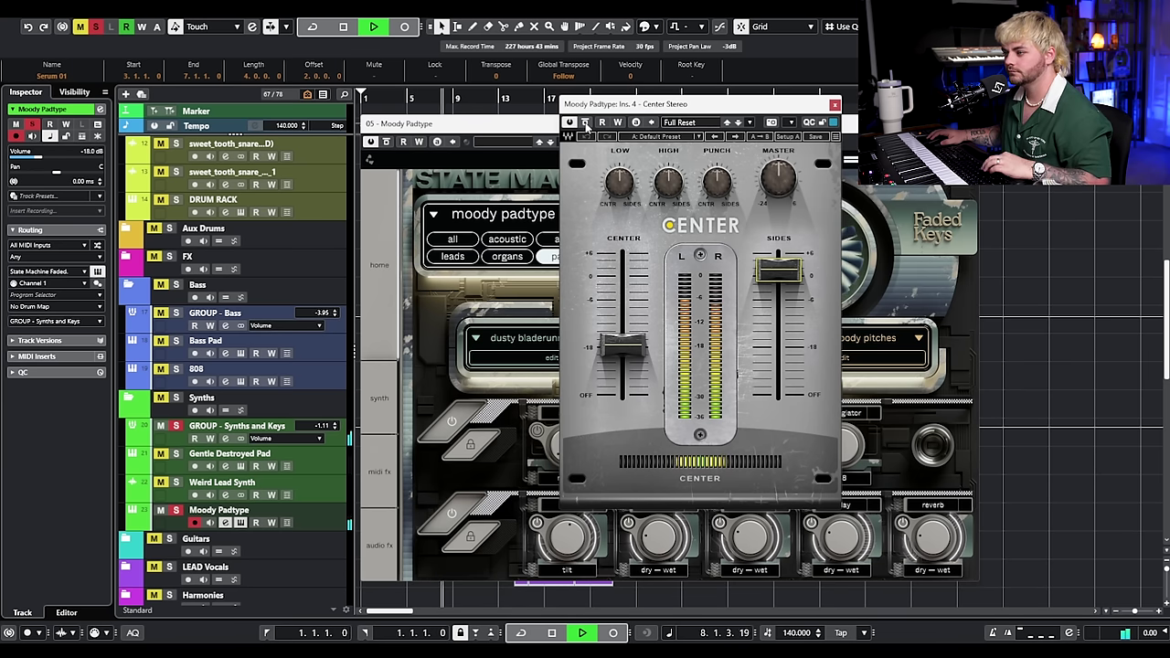
key("space")
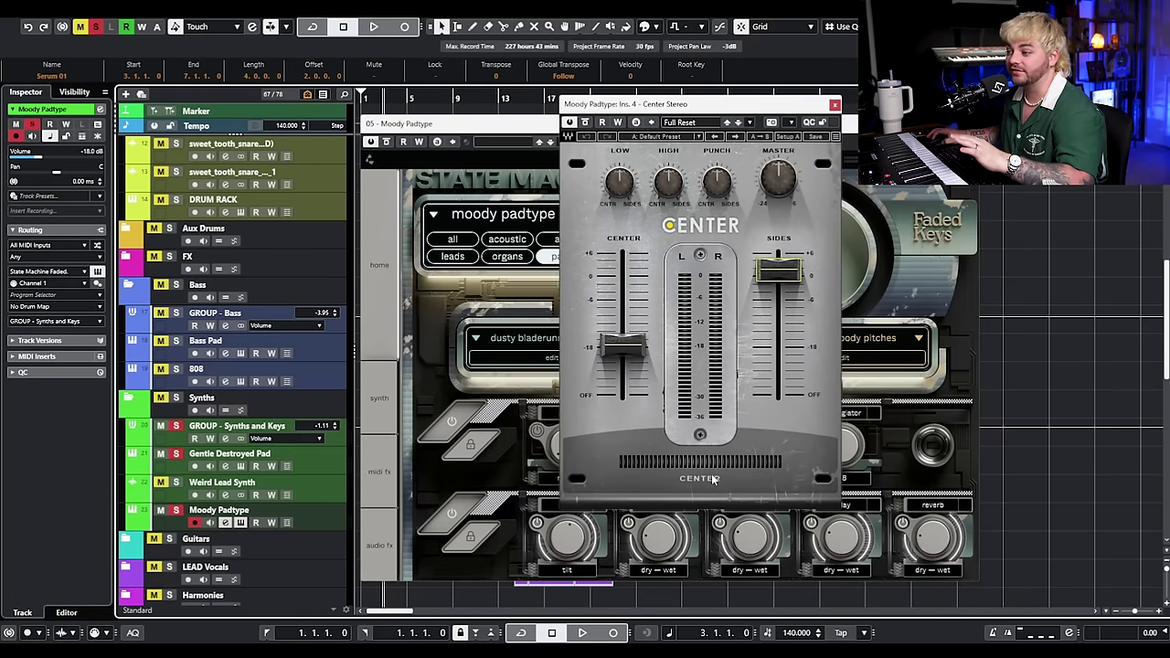
Step: Replay the comparison with the Center Stereo insert bypassed and active, and close the open plugin windows
key("space")
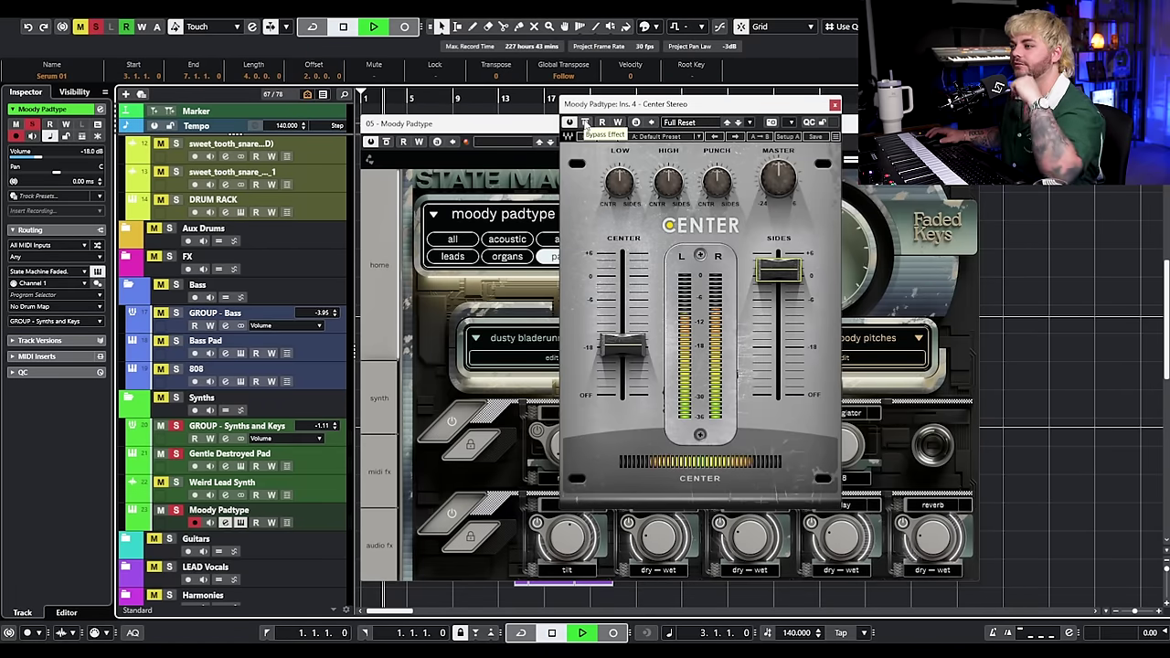
left_click(585, 122)
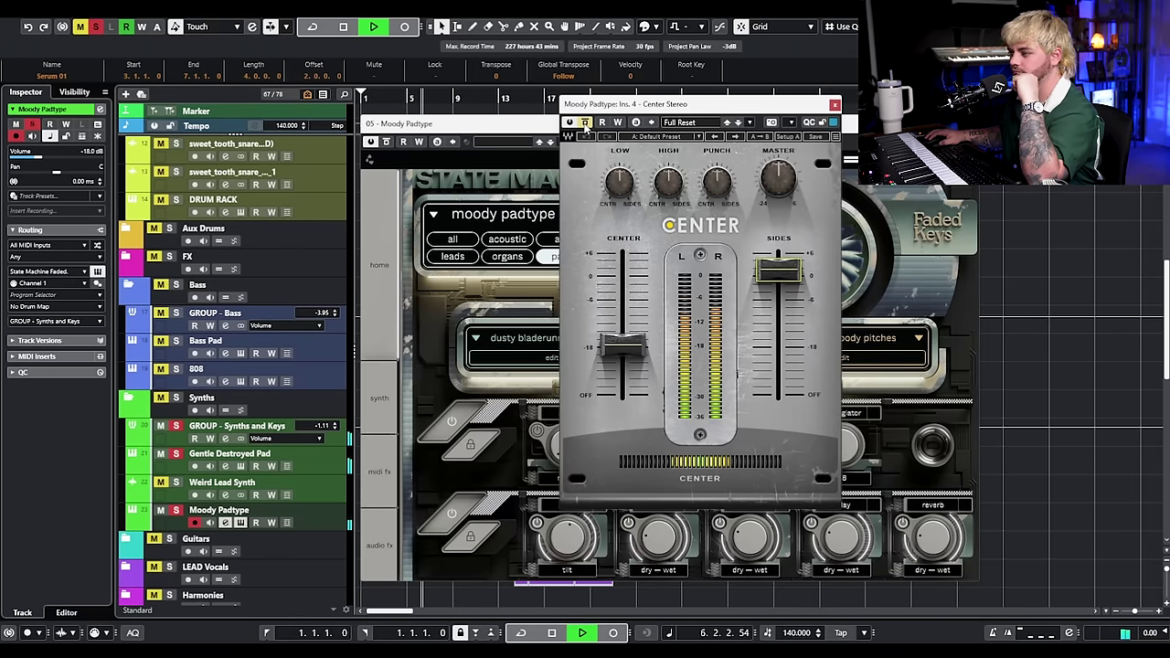
left_click(585, 122)
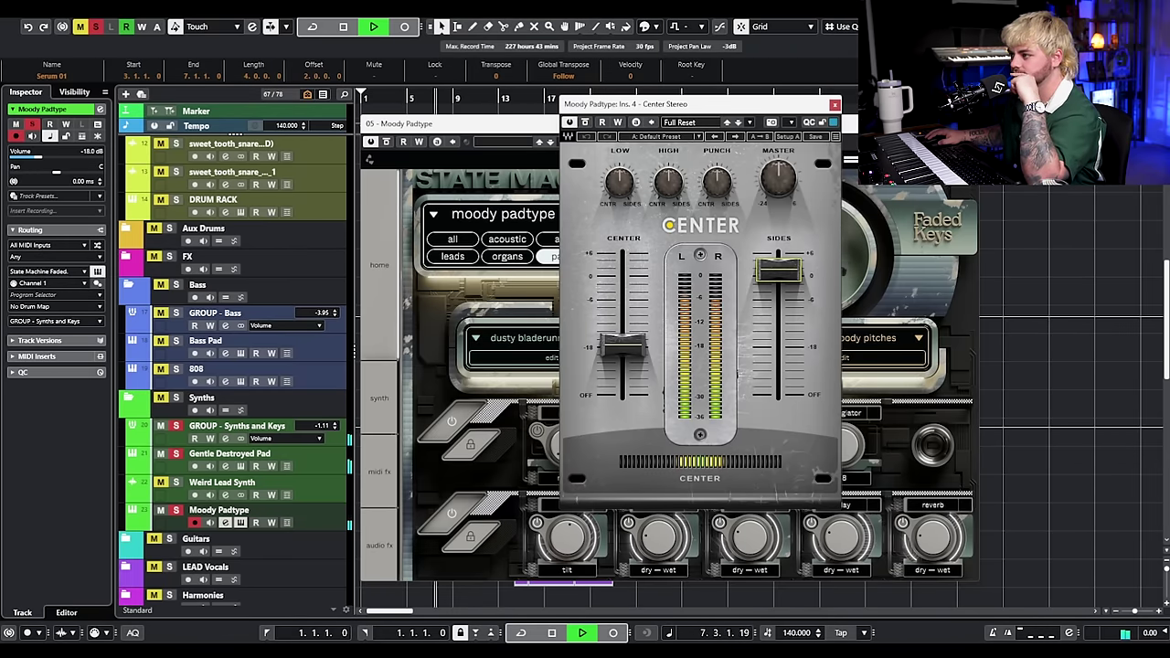
key("space")
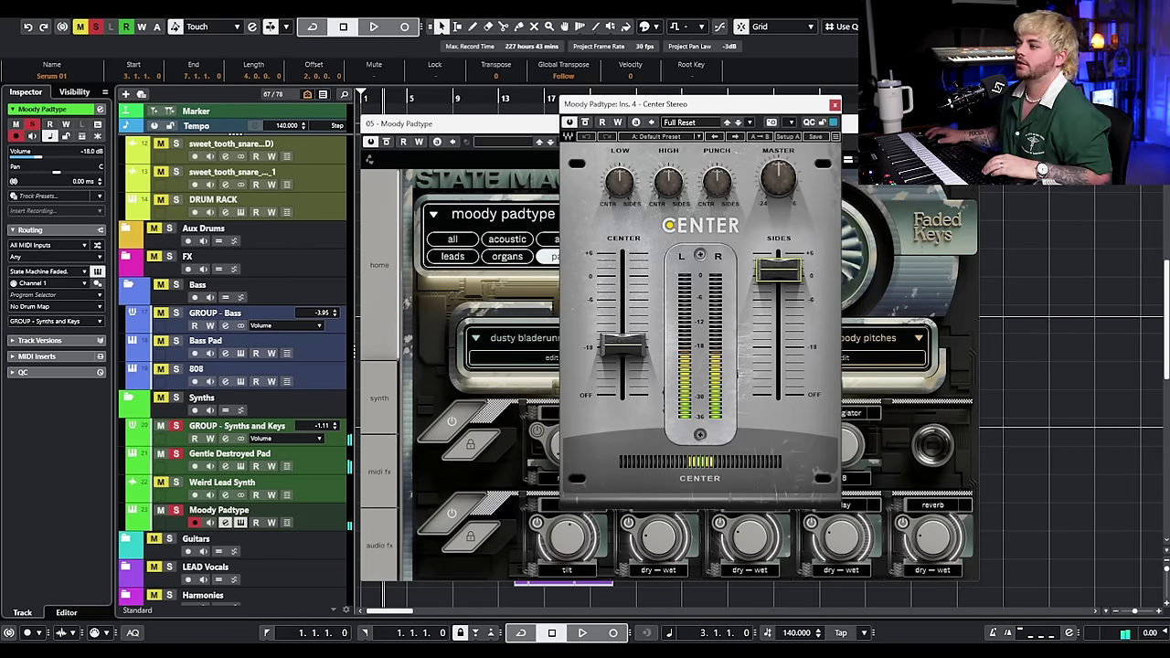
key("ctrl+w")
left_click(834, 107)
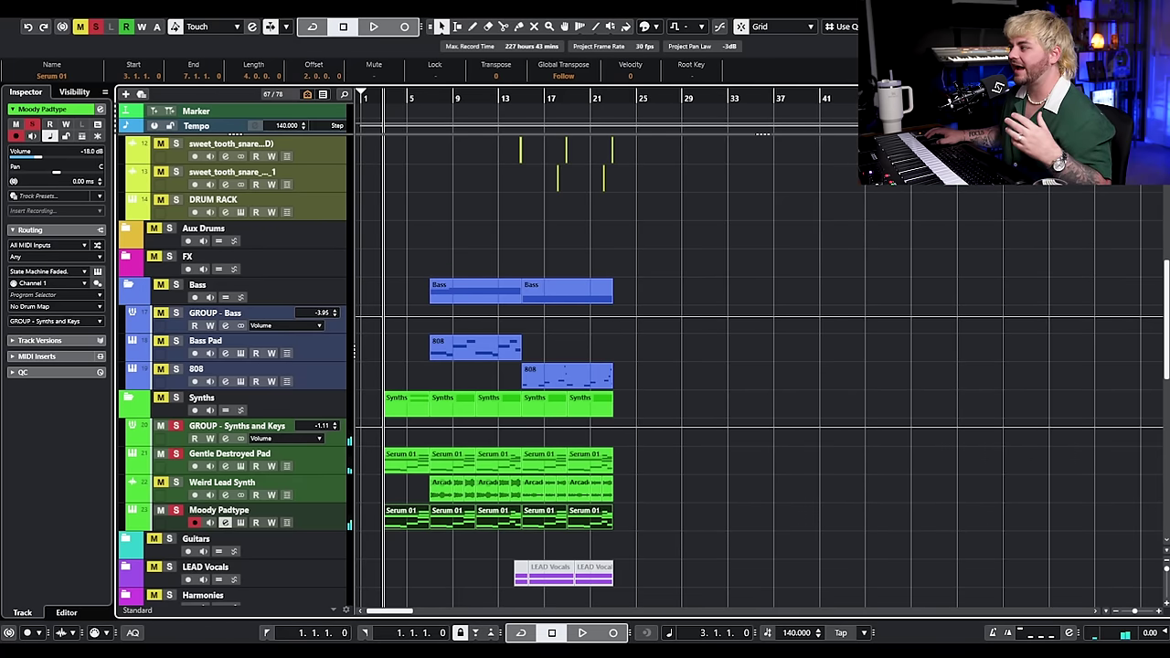
Step: Clear the project's solo and mute states and play the full mix from bar 7
left_click(757, 385)
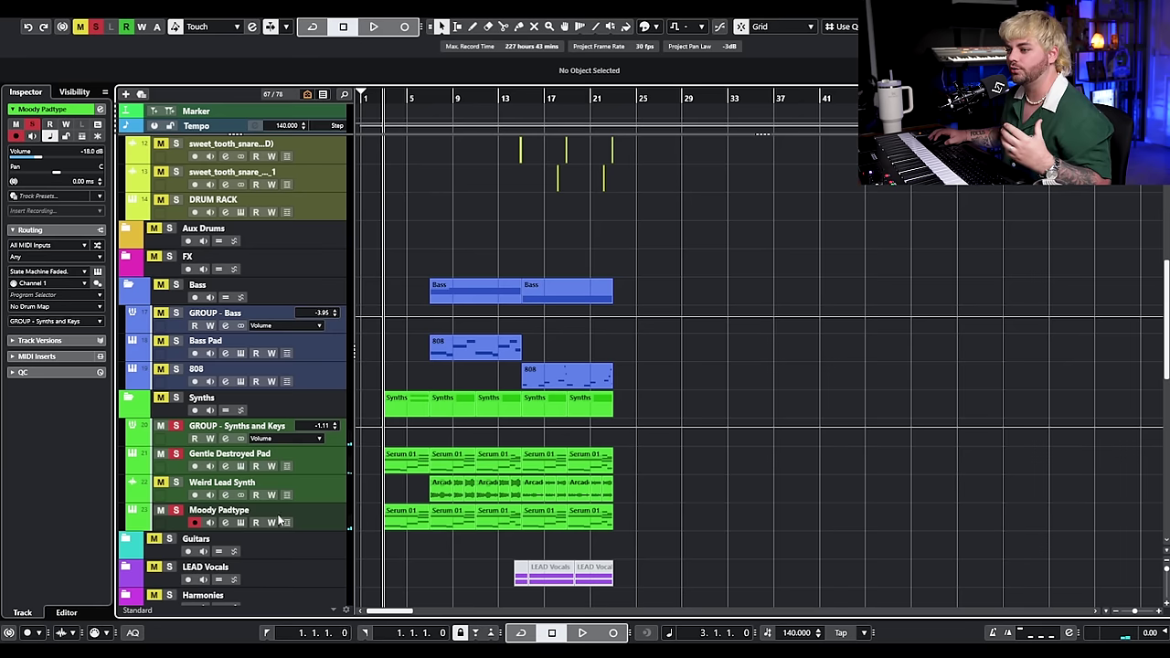
left_click(97, 28)
left_click(429, 98)
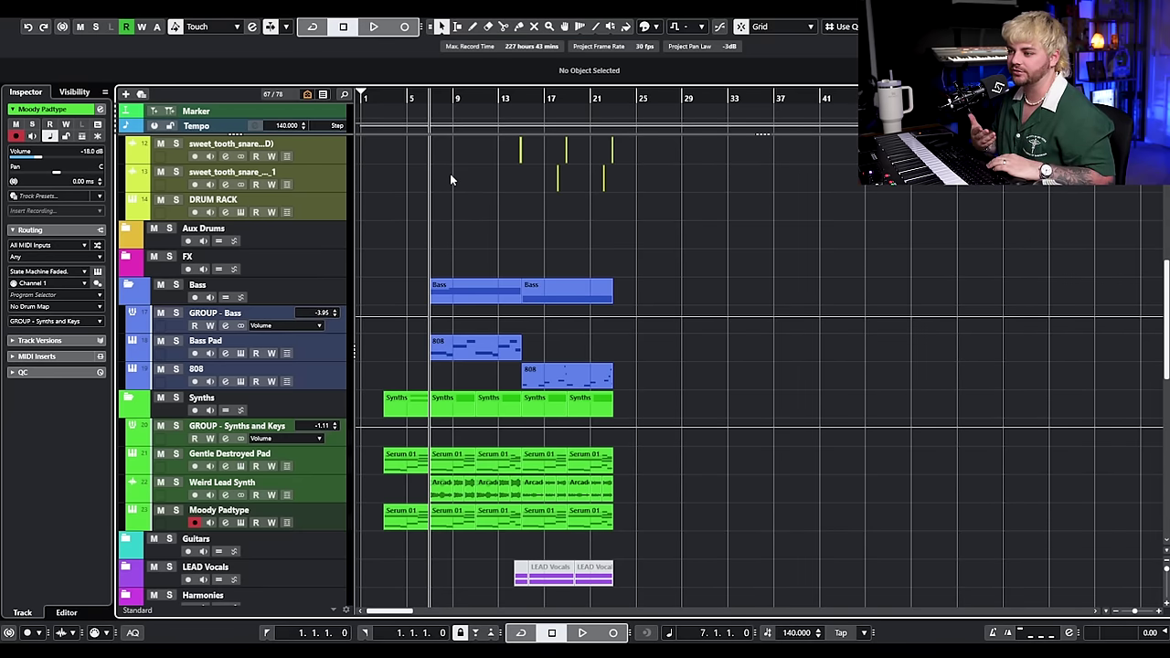
key("space")
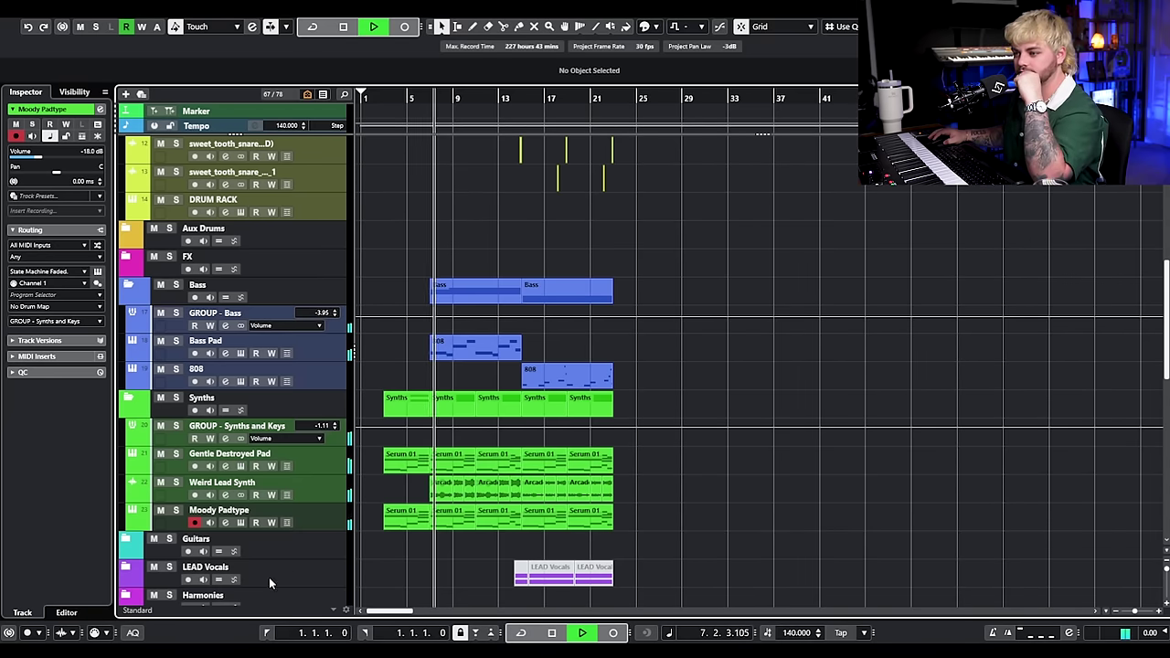
Step: Compare the mix with Moody Padtype muted and unmuted, and set its volume to -20.3 dB
left_click(160, 511)
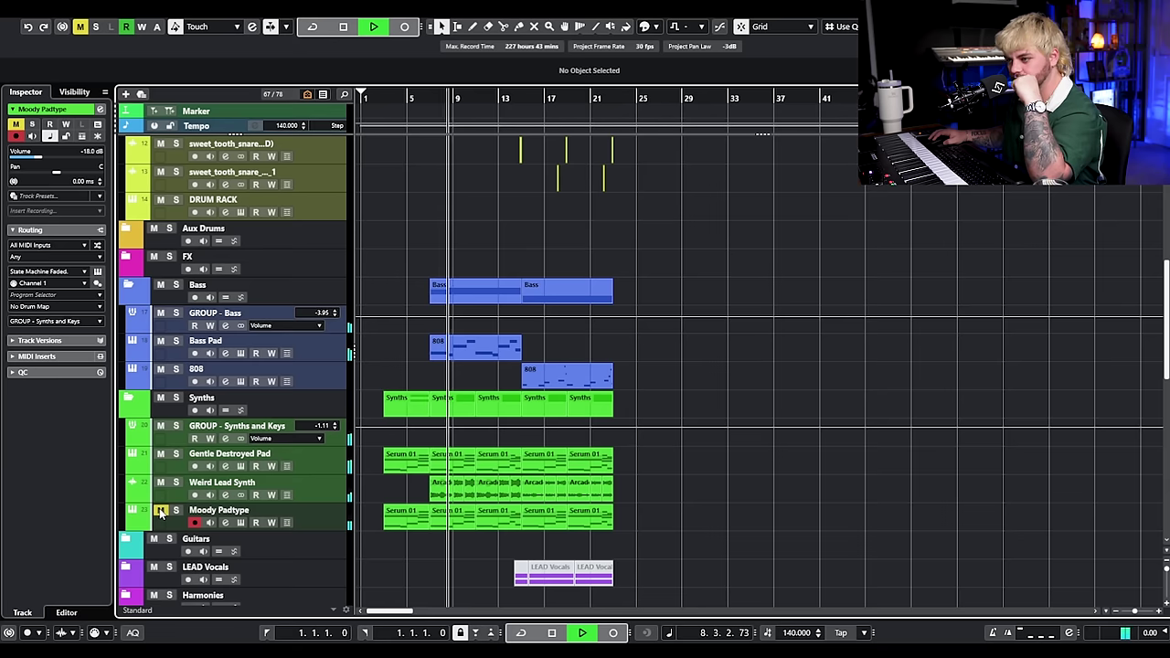
left_click(160, 511)
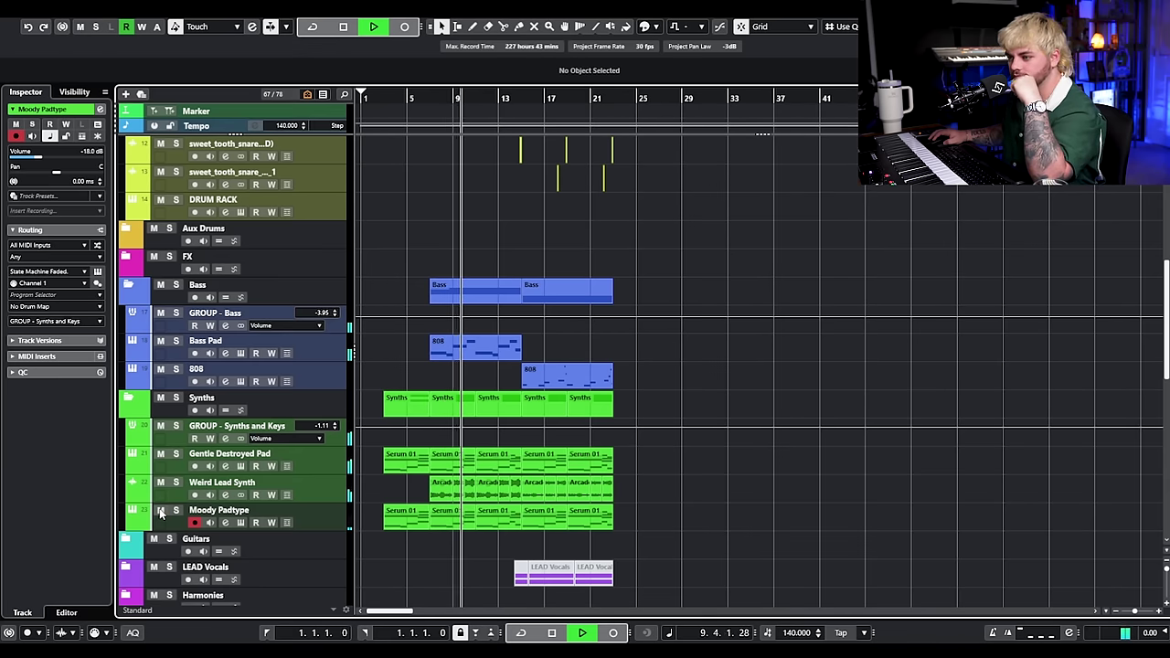
left_click_drag(36, 160, 35, 159)
key("space")
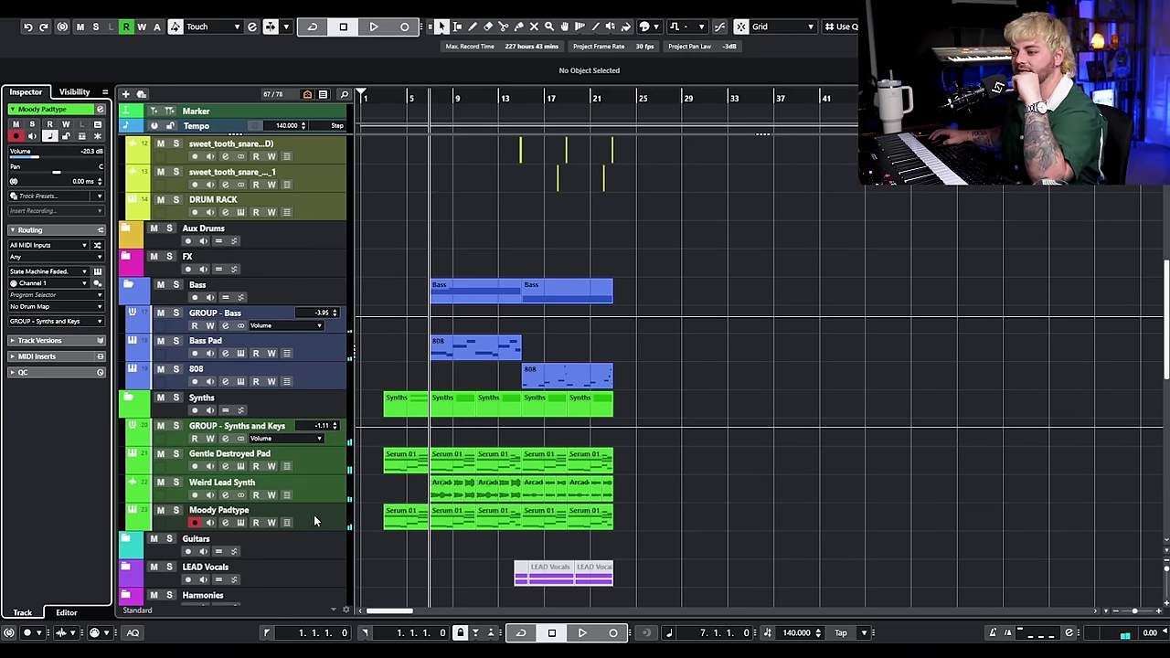
Step: Duplicate the Moody Padtype track with its events and open Serum as the copy's instrument
left_click_drag(672, 532, 400, 522)
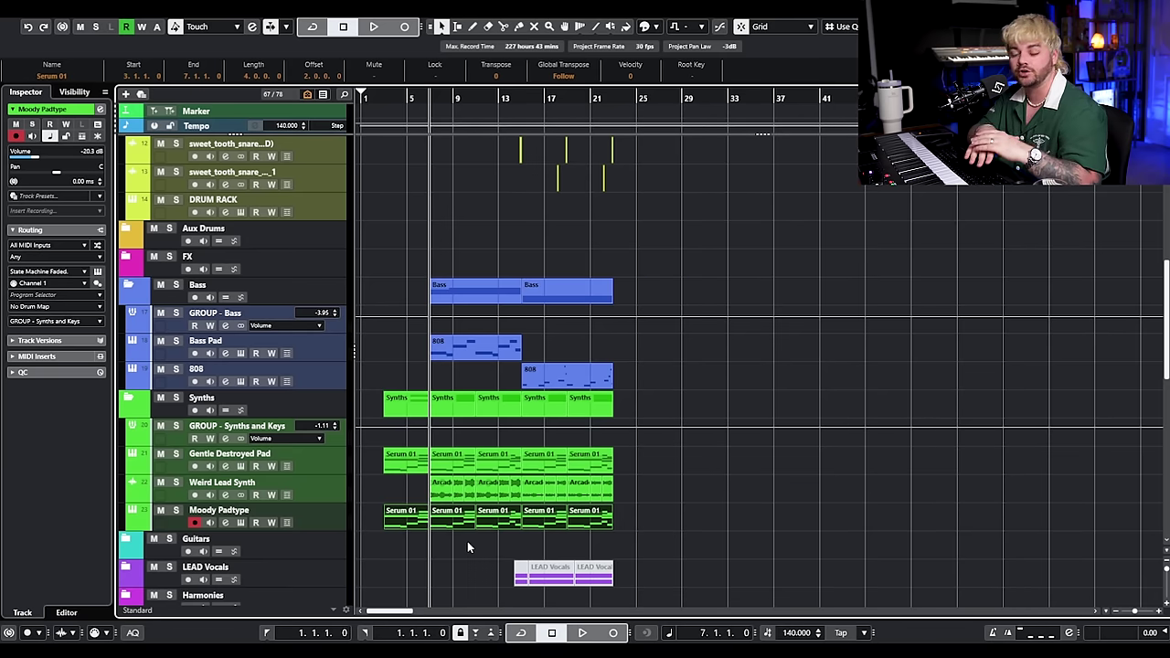
right_click(344, 537)
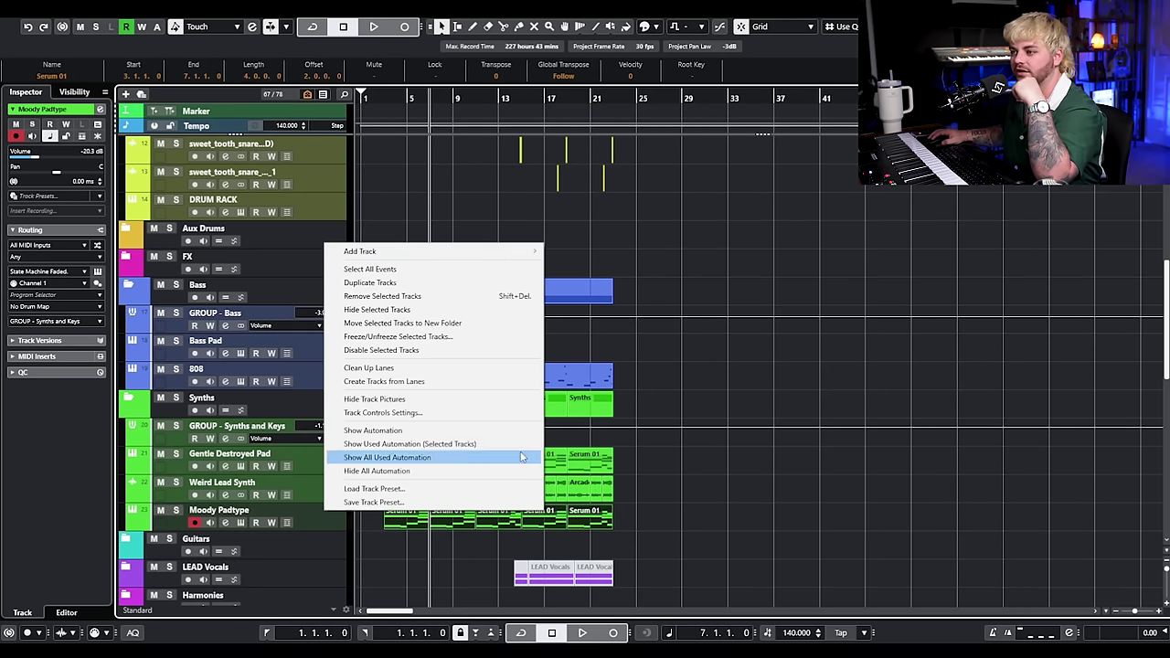
left_click(408, 287)
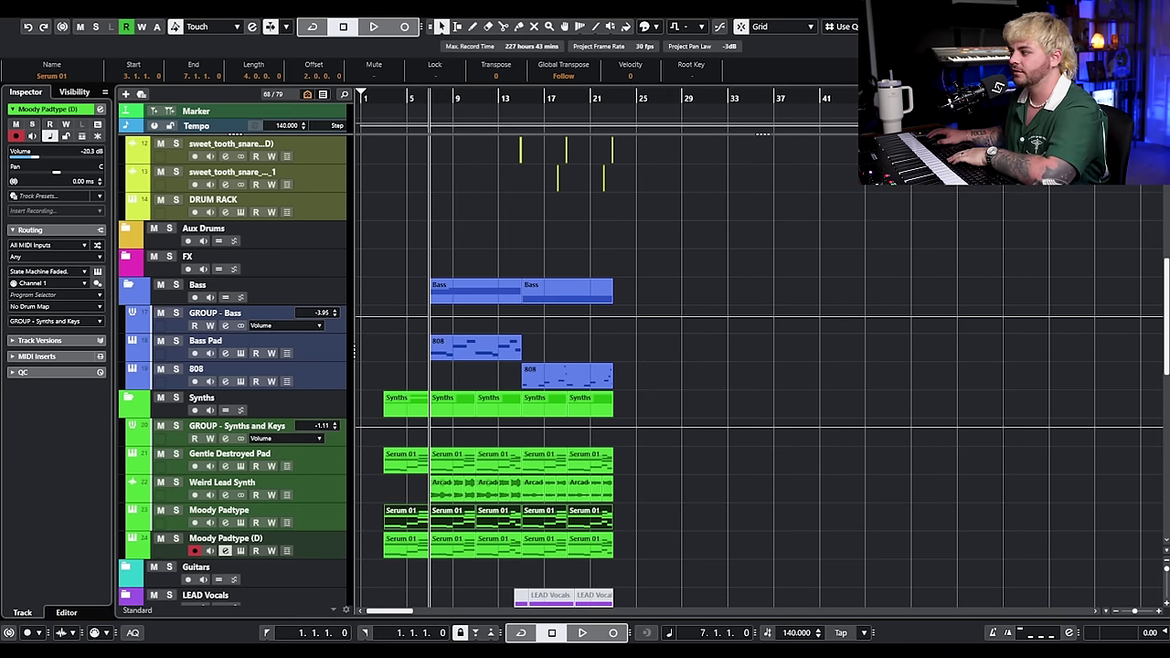
left_click(239, 550)
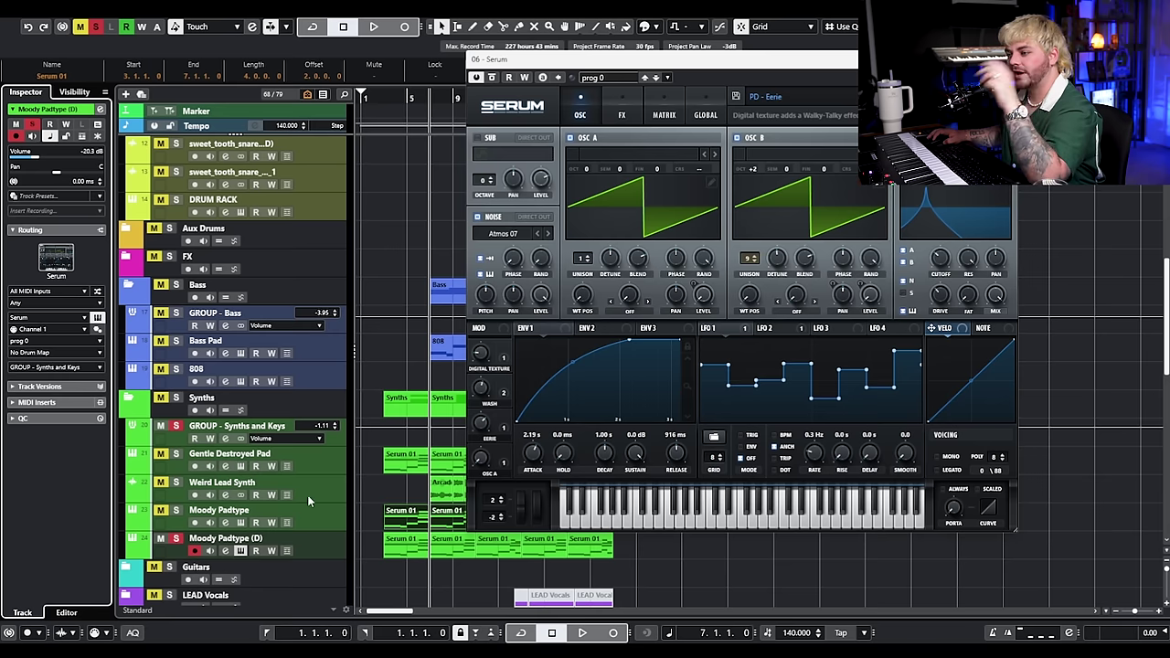
Step: Solo the original Moody Padtype too and audition Serum pad presets on the duplicate, including PD - Enlight and PD - Envelope
left_click(179, 516)
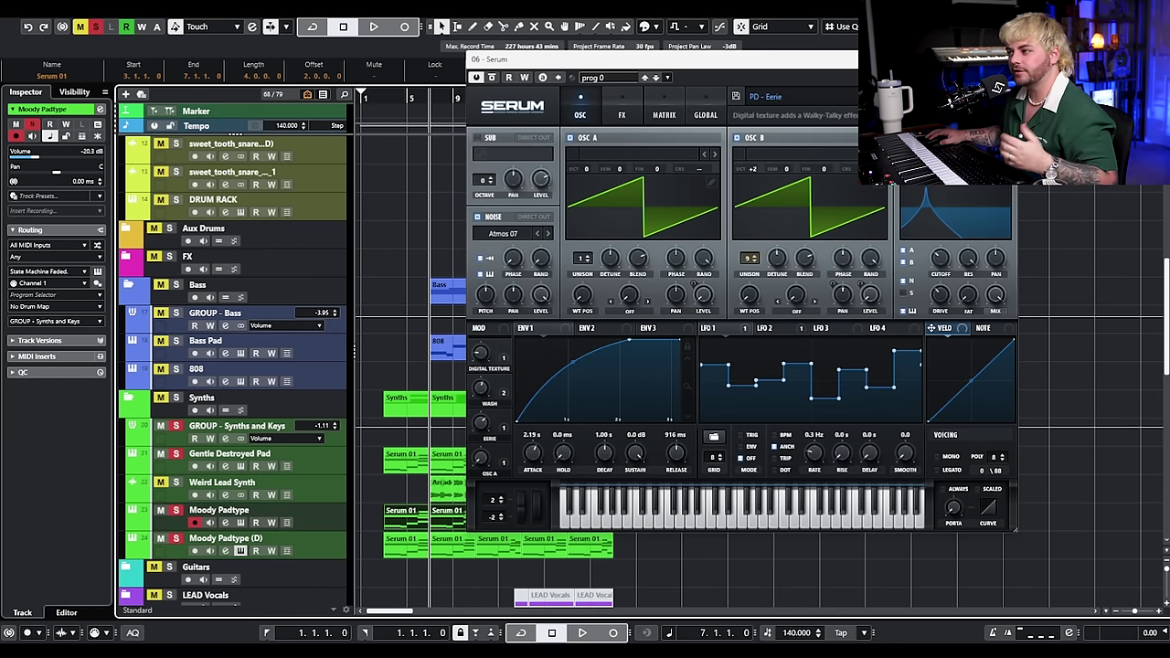
key("space")
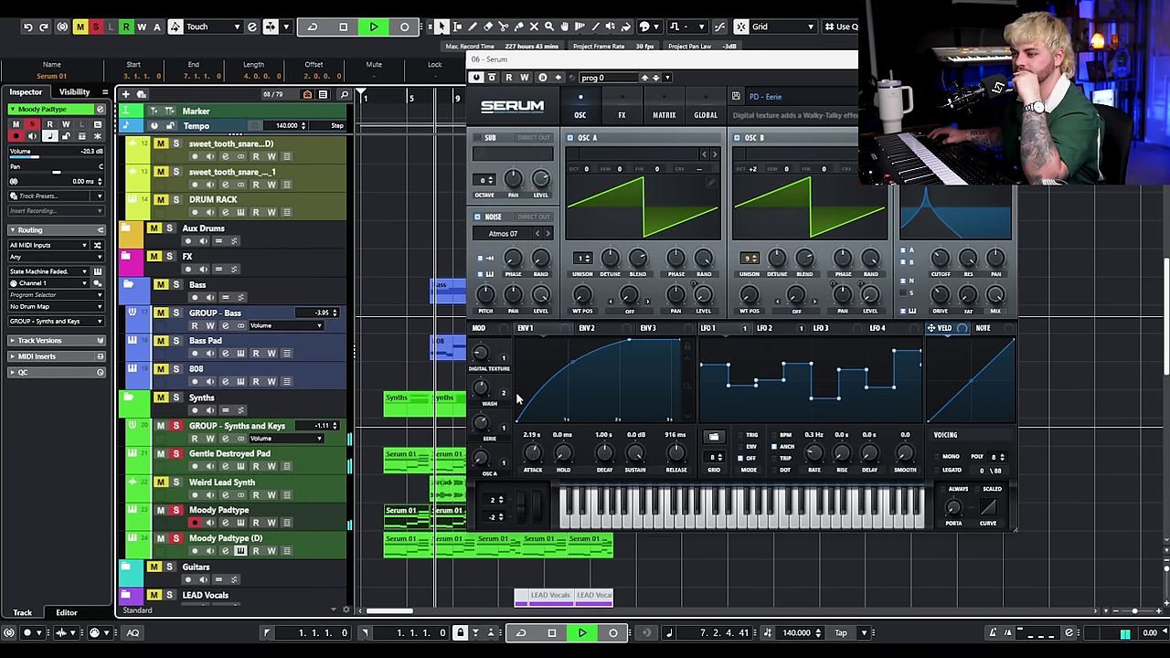
left_click(233, 548)
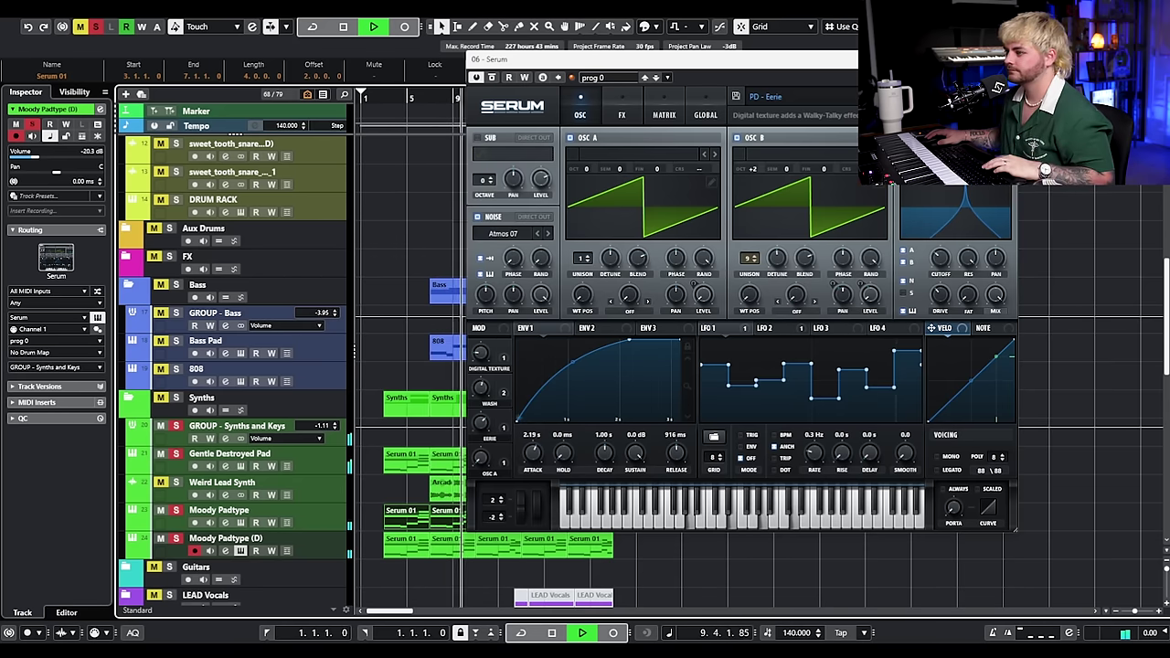
key("space")
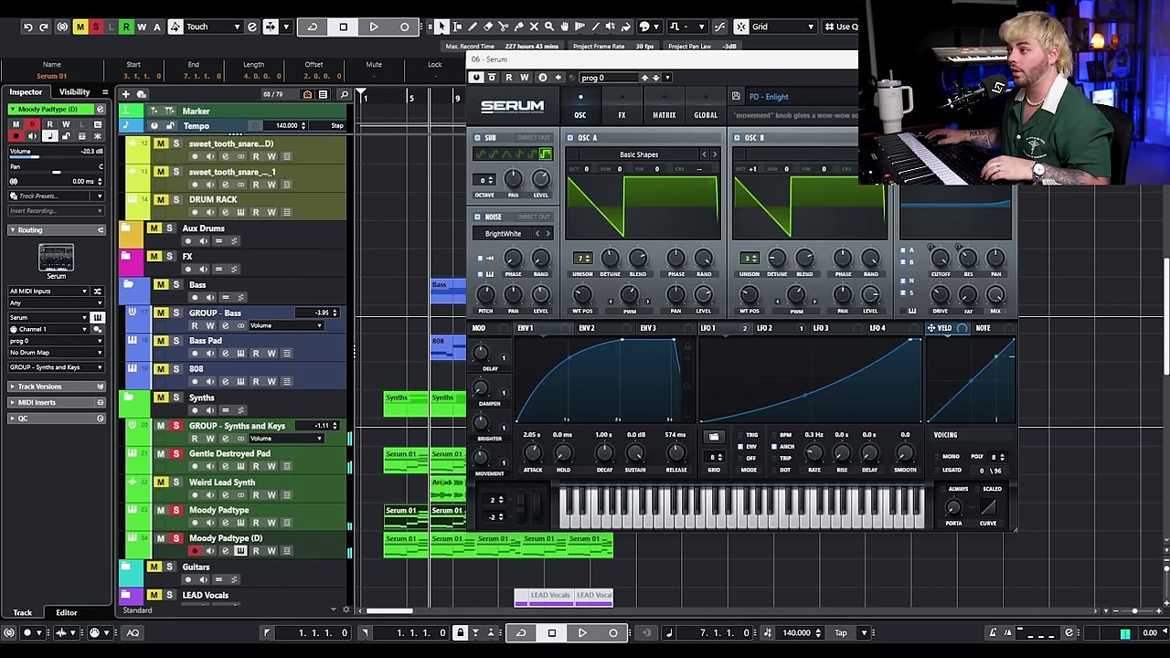
key("space")
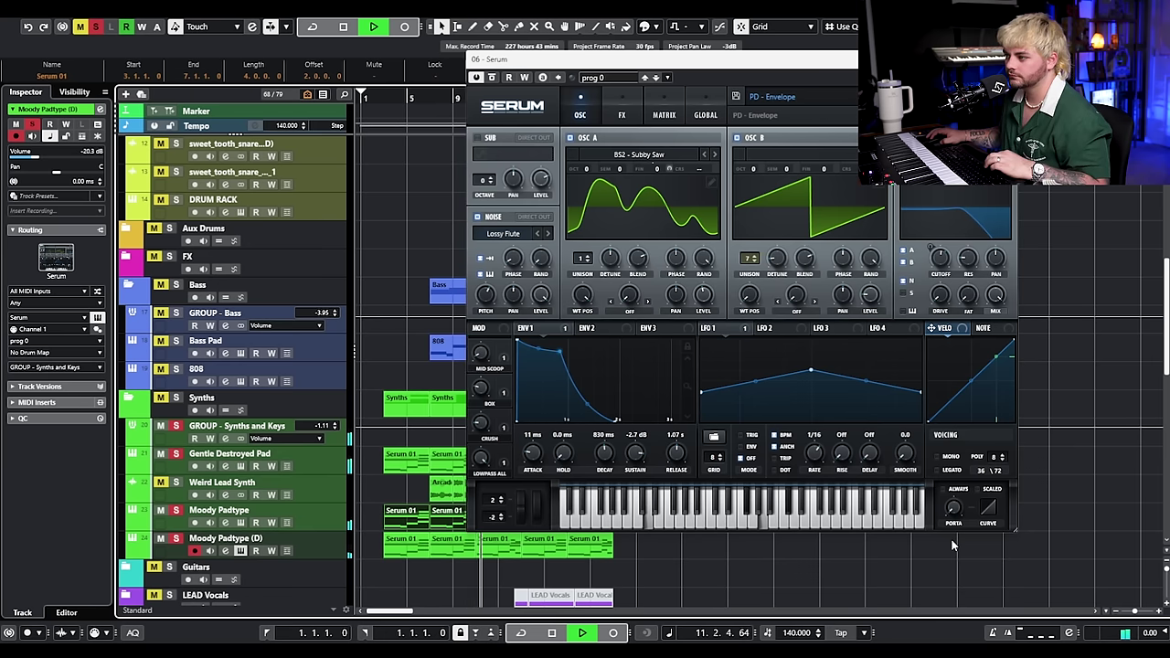
key("space")
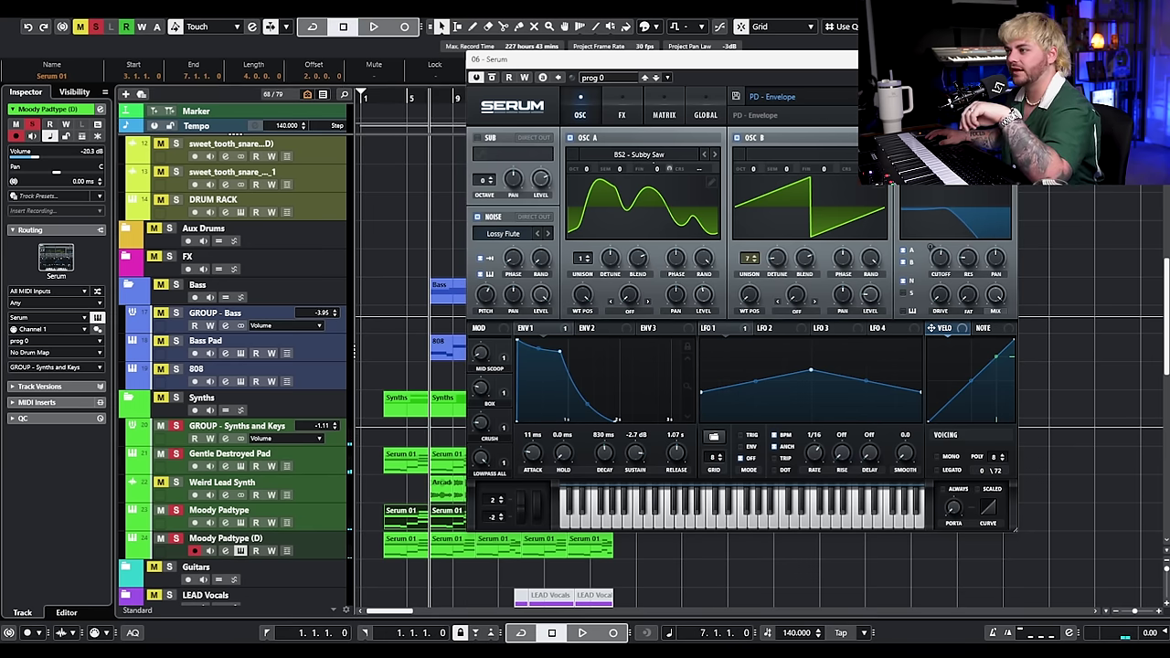
Step: Audition the PD - Fever Pitch preset on the duplicate track and unsolo Moody Padtype and Gentle Destroyed Pad
key("space")
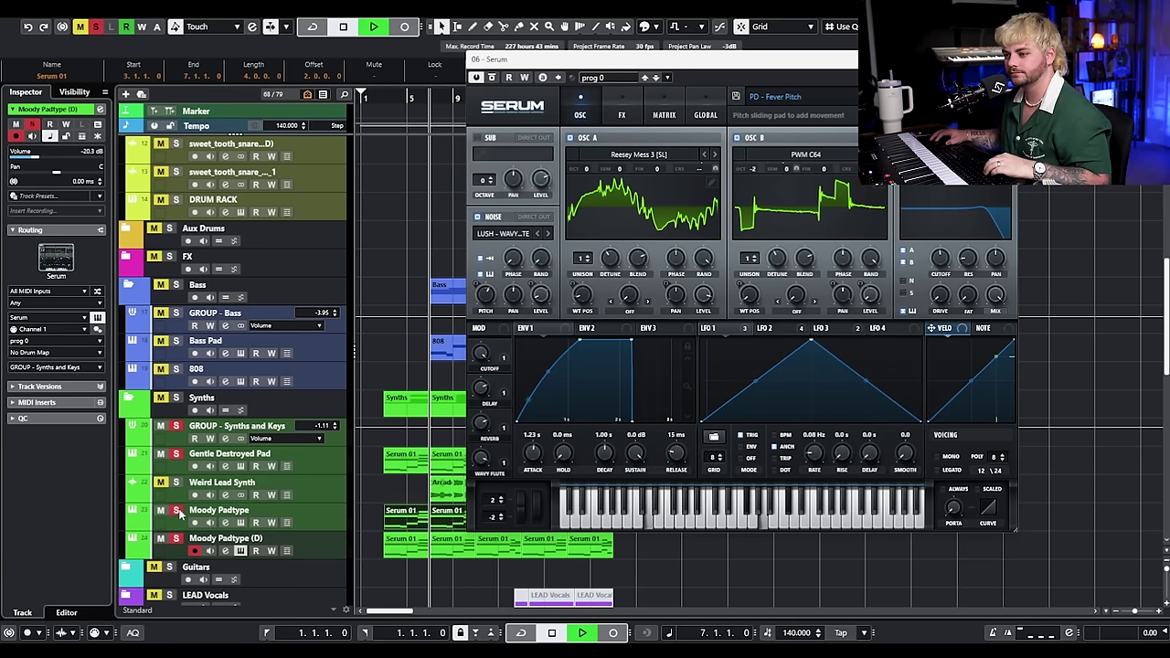
left_click(176, 510)
left_click(173, 442)
left_click(177, 454)
key("space")
Step: Select all MIDI events on the Moody Padtype (D) track and open them in the Key Editor
left_click_drag(697, 541, 397, 554)
double_click(397, 554)
key("g")
key("g")
scroll(338, 291, "right", 2)
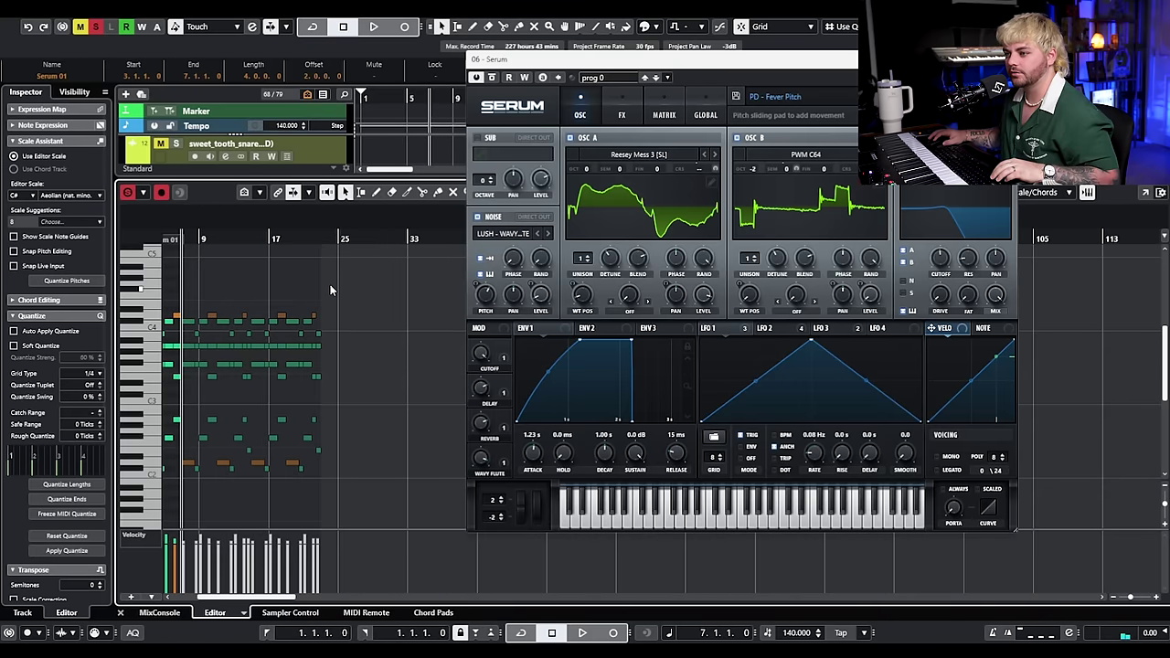
Step: Transpose all notes of the duplicated pad down one octave and shorten Serum's Env 1 attack to about 104 ms
left_click_drag(420, 273, 110, 510)
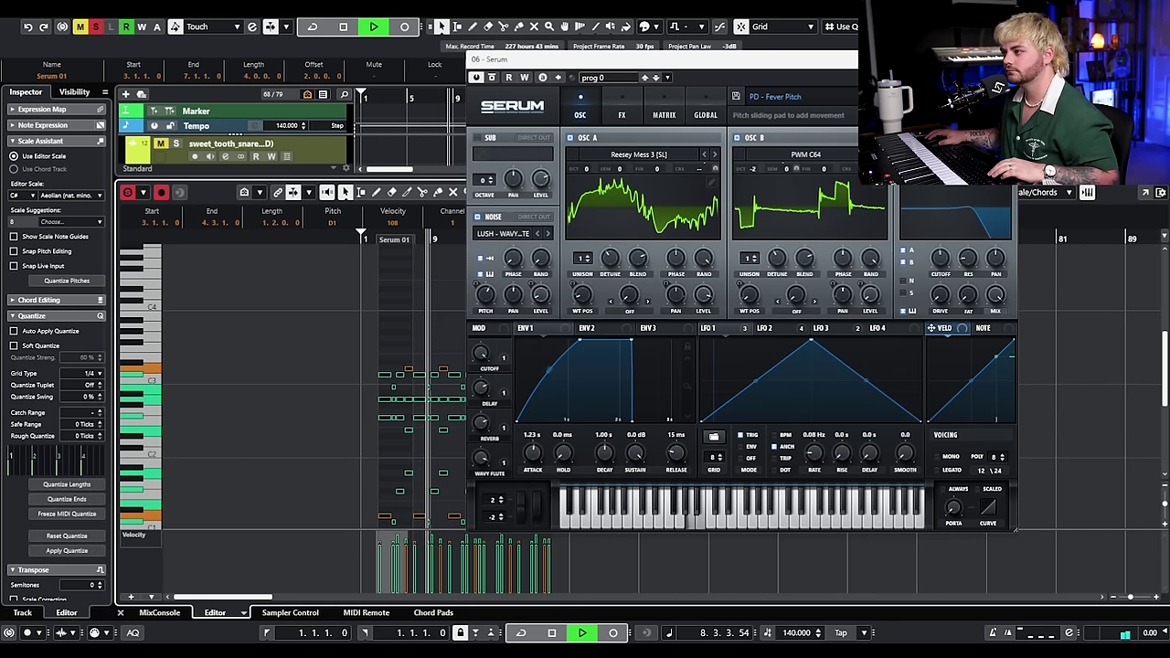
key("space")
left_click_drag(580, 340, 528, 340)
key("space")
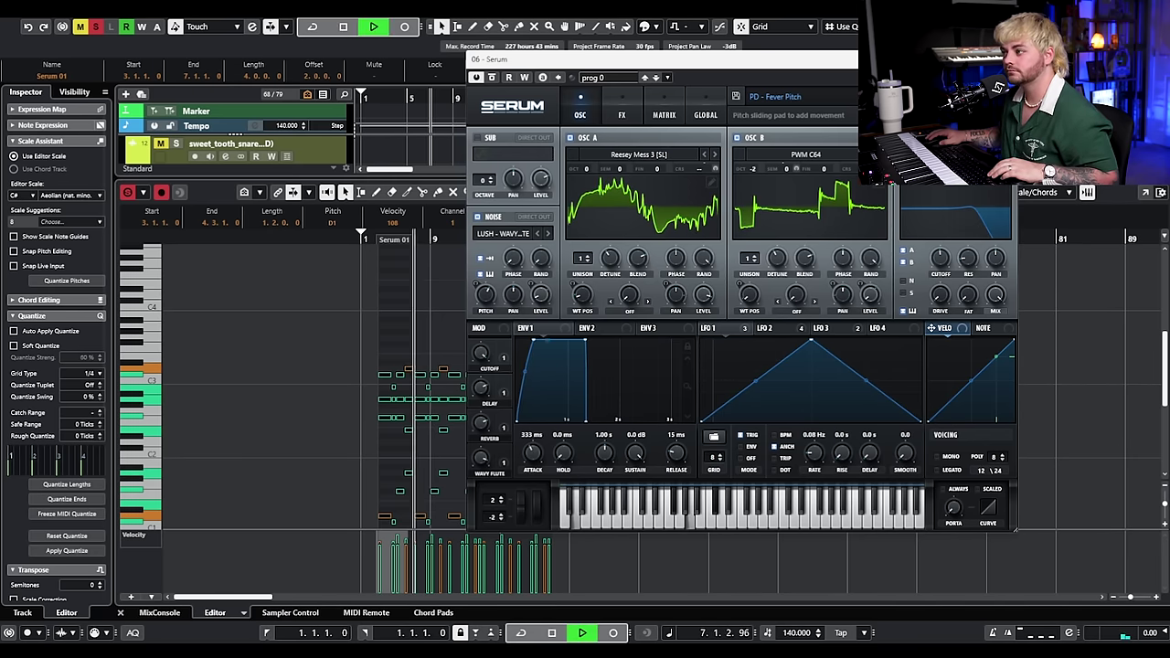
left_click(1004, 60)
key("space")
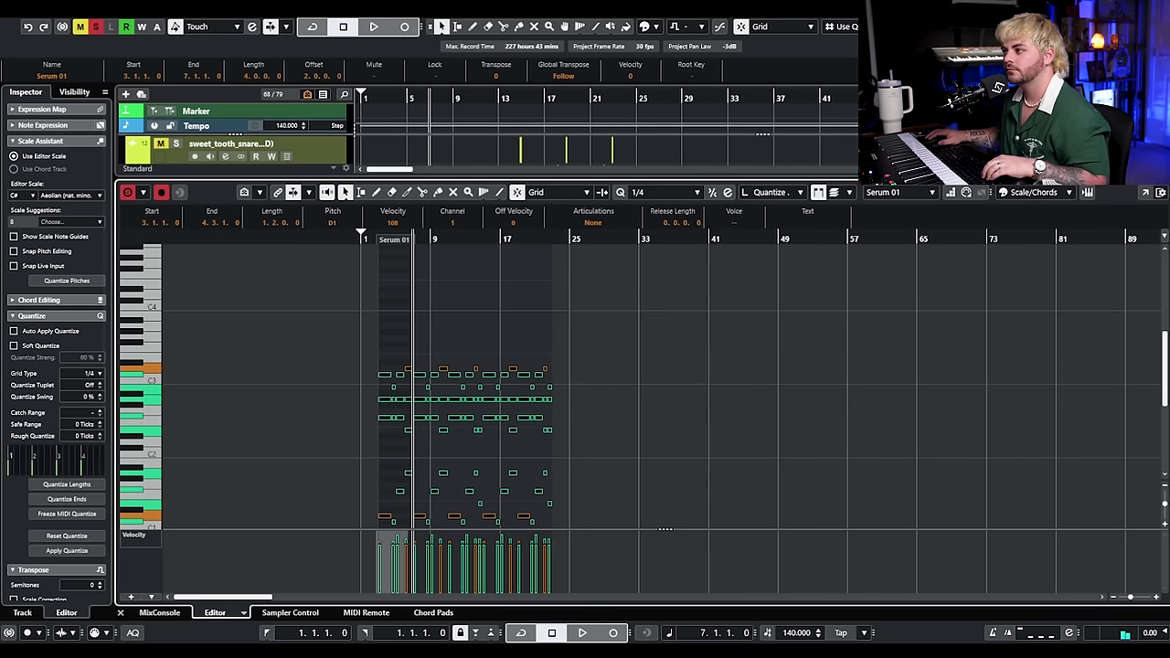
key("ctrl+alt+b")
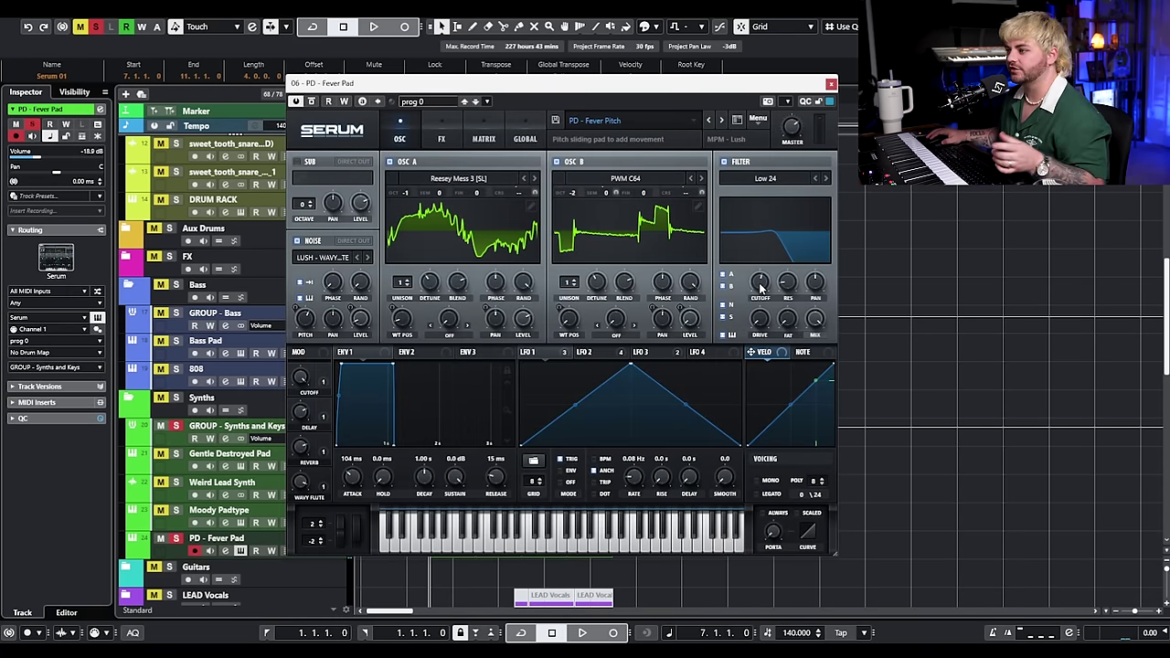
Step: Lower the Serum filter cutoff on PD - Fever Pad during playback and close the instrument
key("space")
left_click_drag(760, 282, 754, 306)
key("space")
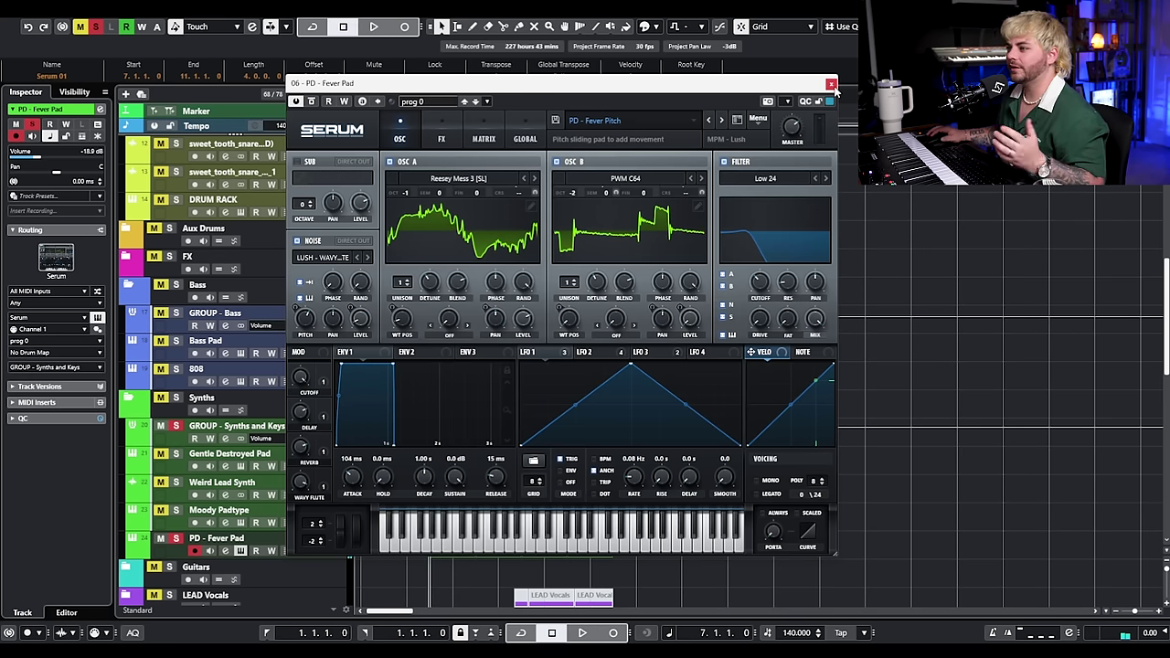
left_click(831, 85)
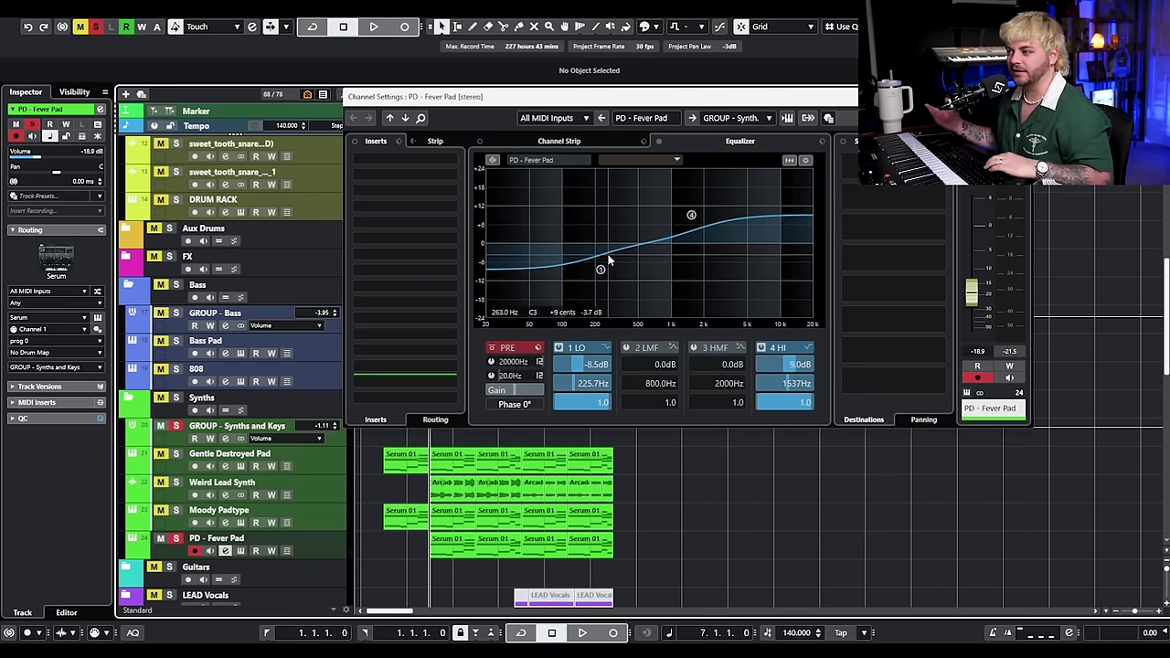
Step: Lower the PD - Fever Pad track volume to -20.9 dB while playing it against the other soloed synths
key("space")
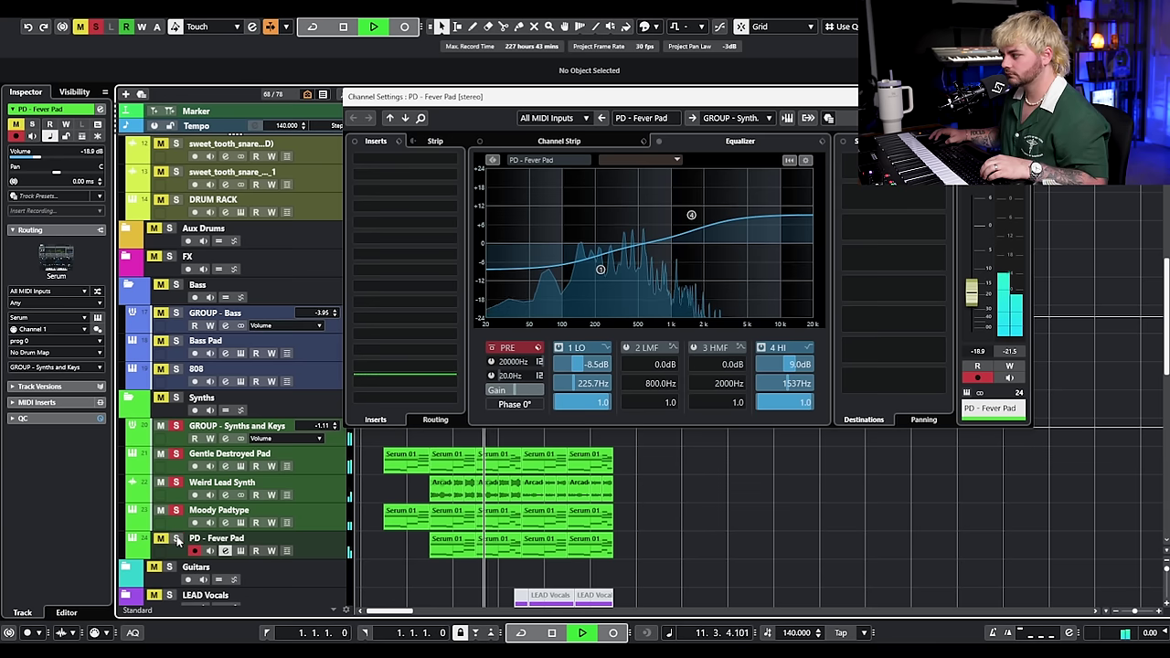
left_click_drag(41, 158, 34, 160)
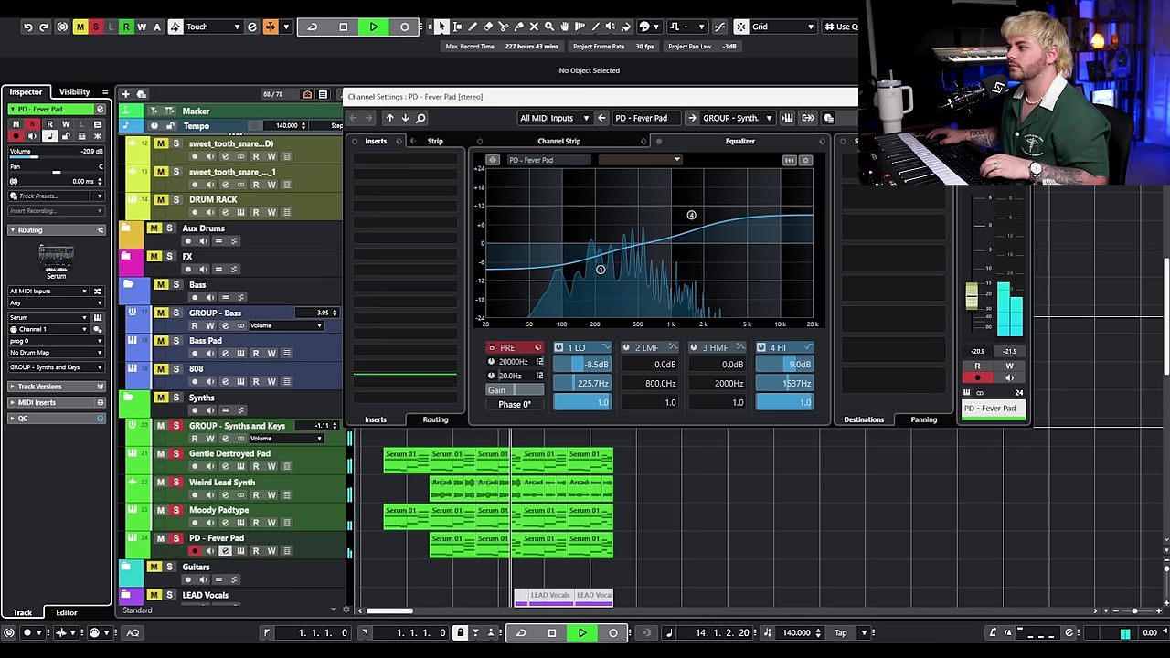
key("space")
key("Escape")
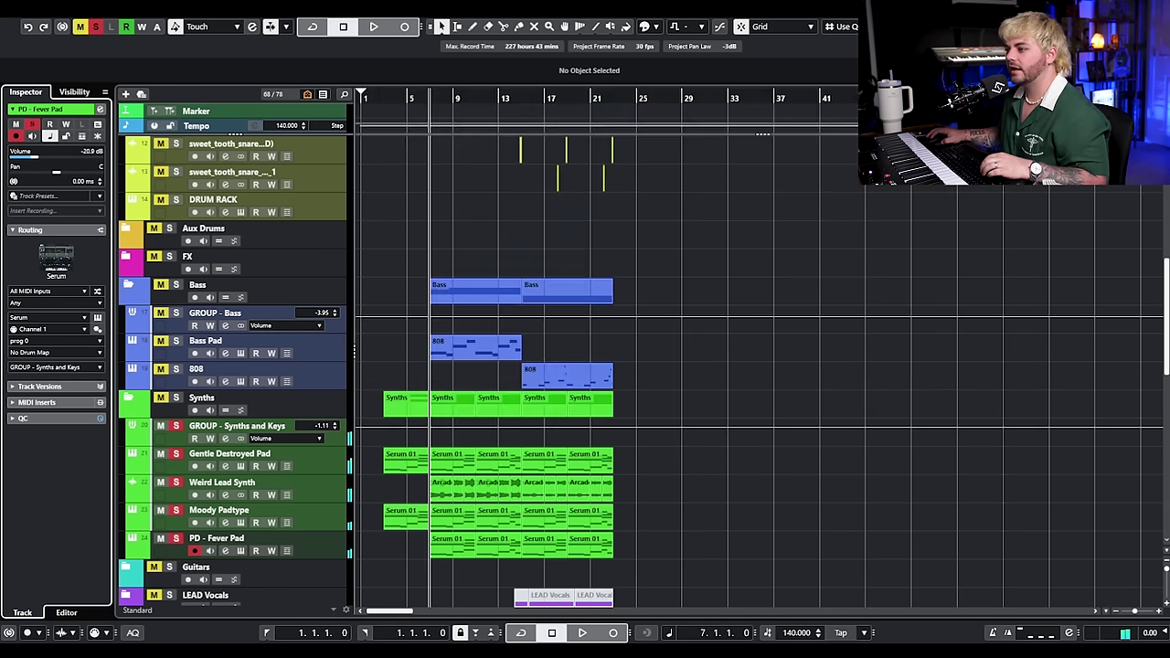
Step: Clear all solos and mutes and compare the mix with the Moody Padtype and PD - Fever Pad events muted and unmuted
left_click(96, 28)
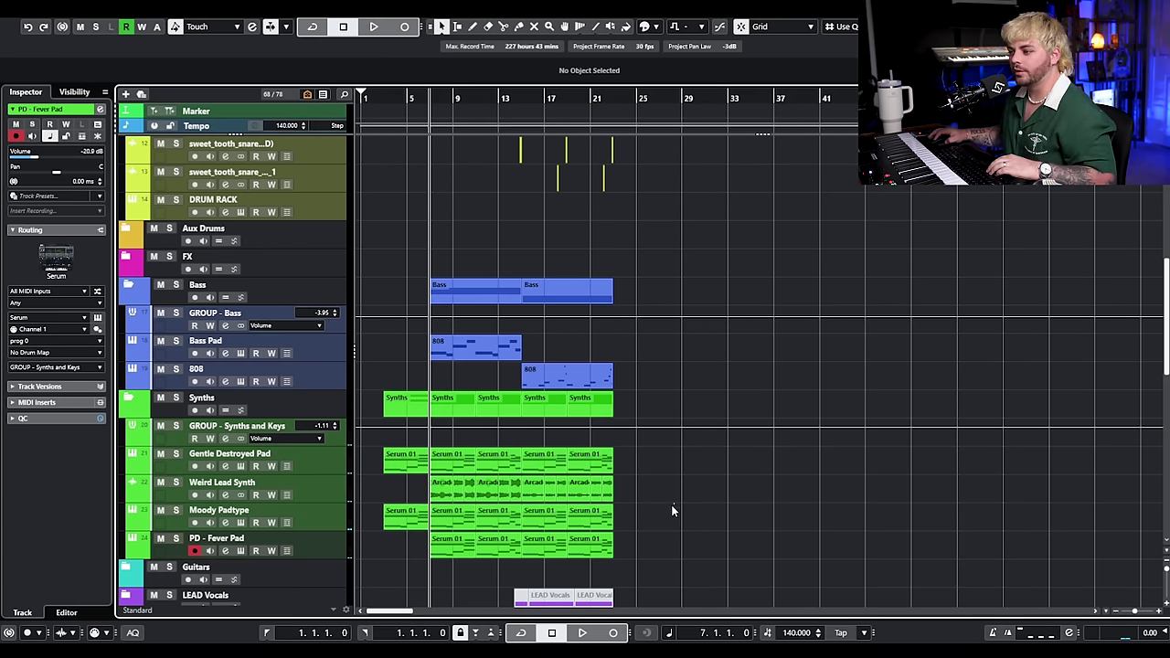
left_click_drag(631, 522, 257, 548)
key("shift+m")
key("space")
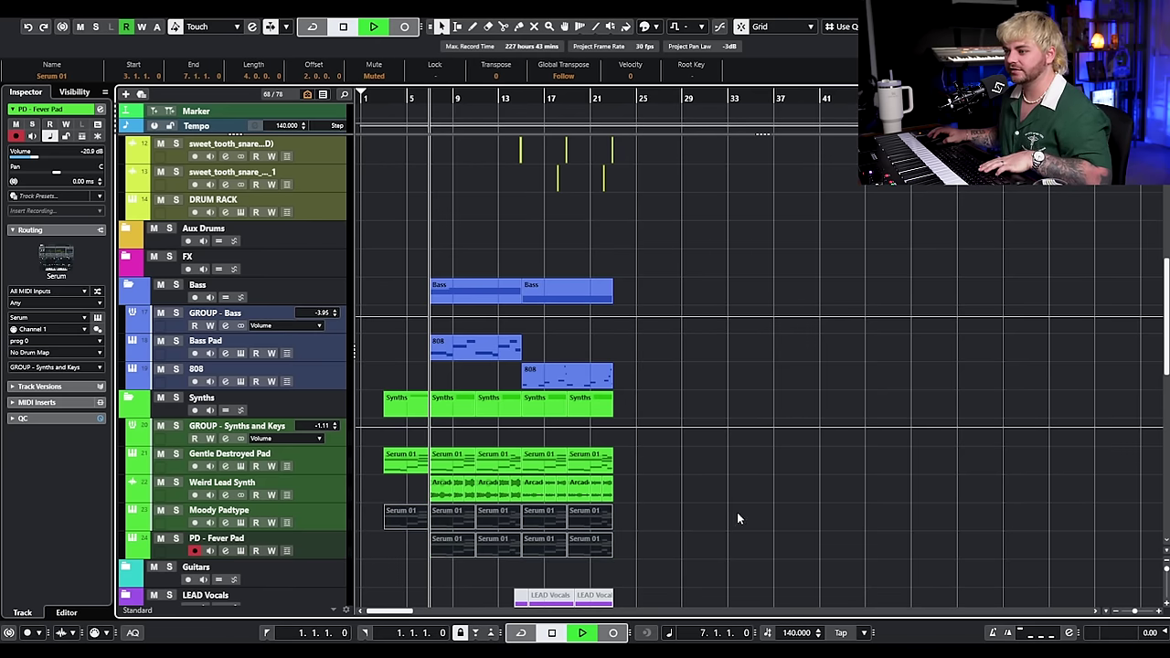
left_click_drag(651, 517, 343, 547)
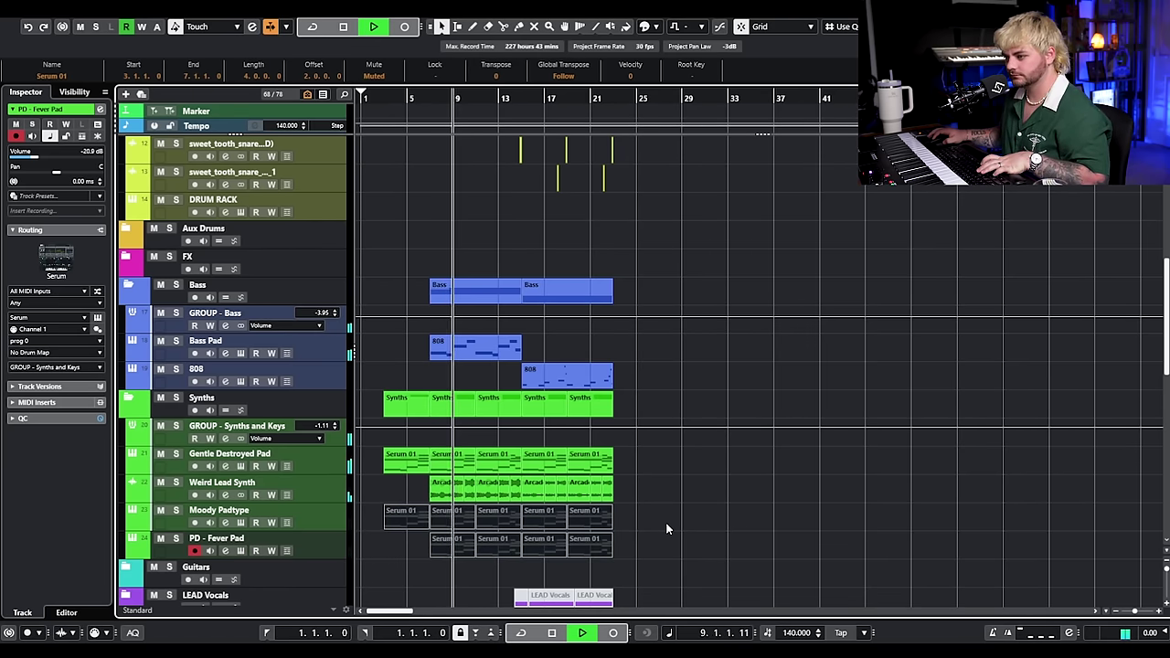
key("space")
key("3")
key("alt+m")
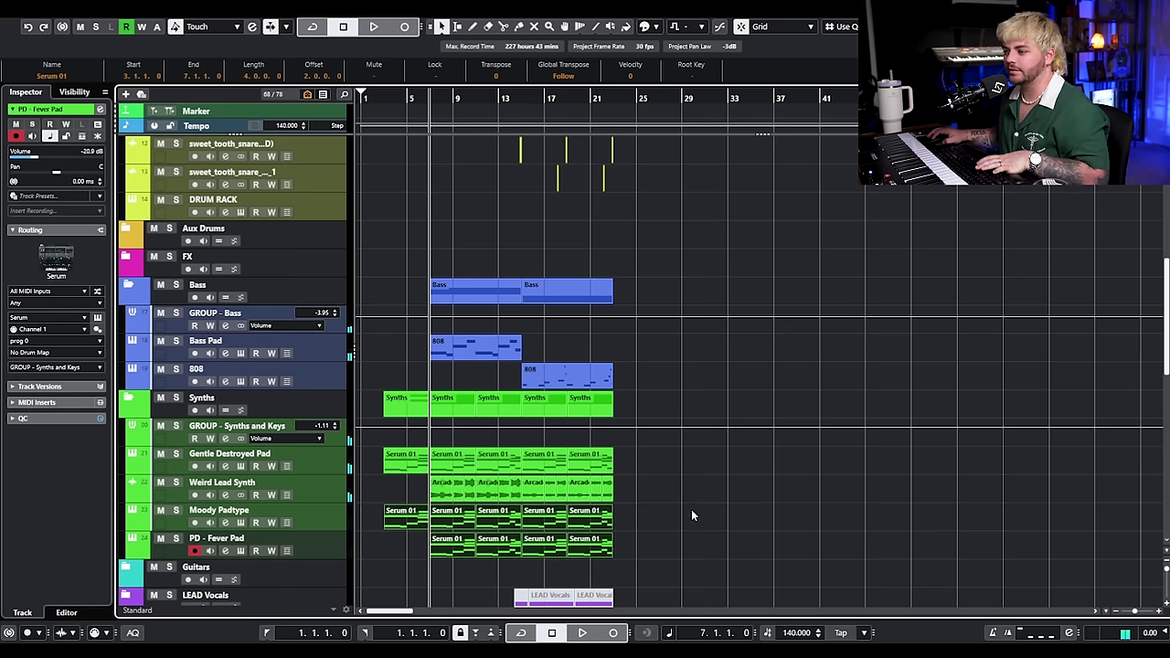
key("space")
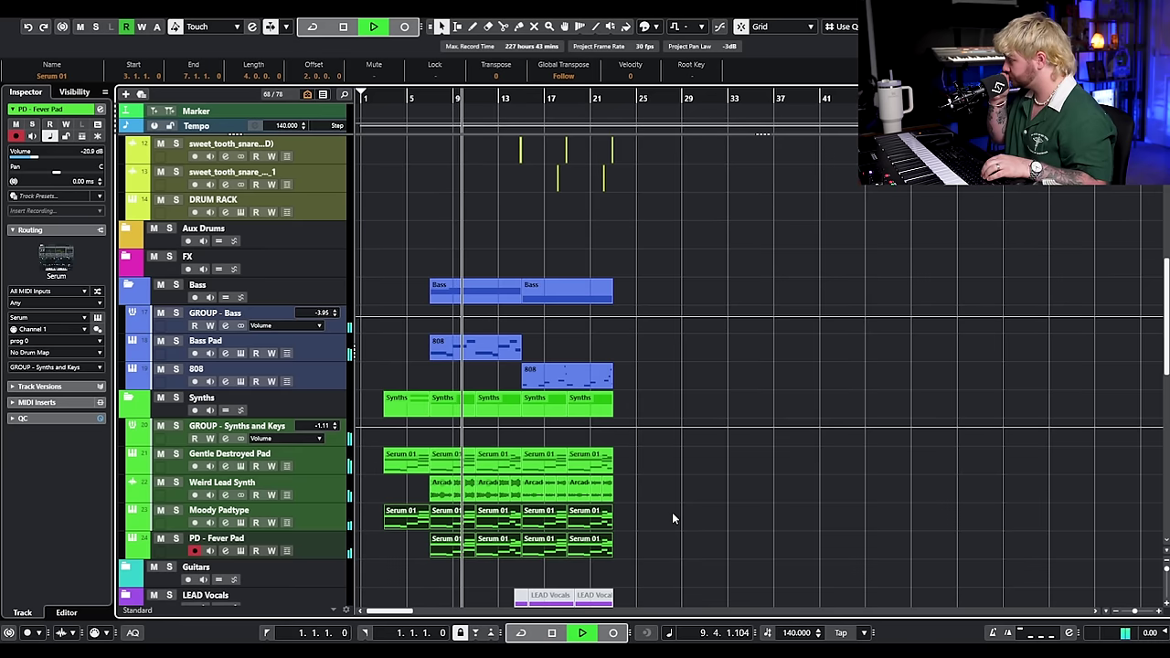
key("space")
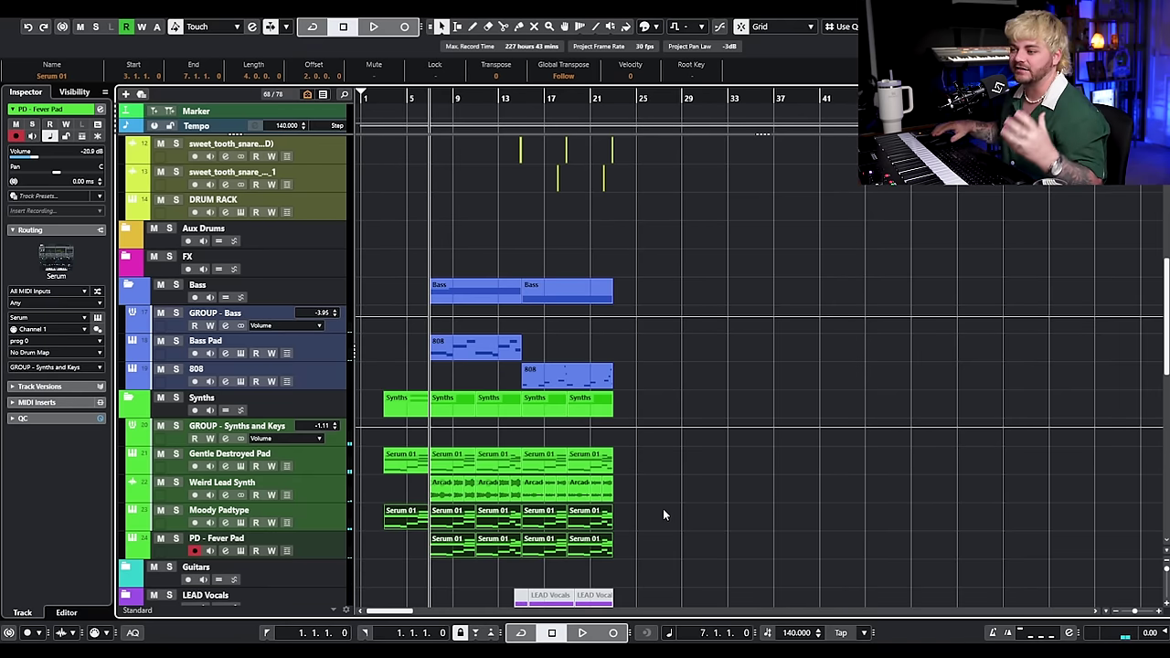
Step: Solo the Weird Lead Synth track and listen to it on its own
left_click(664, 512)
left_click(176, 481)
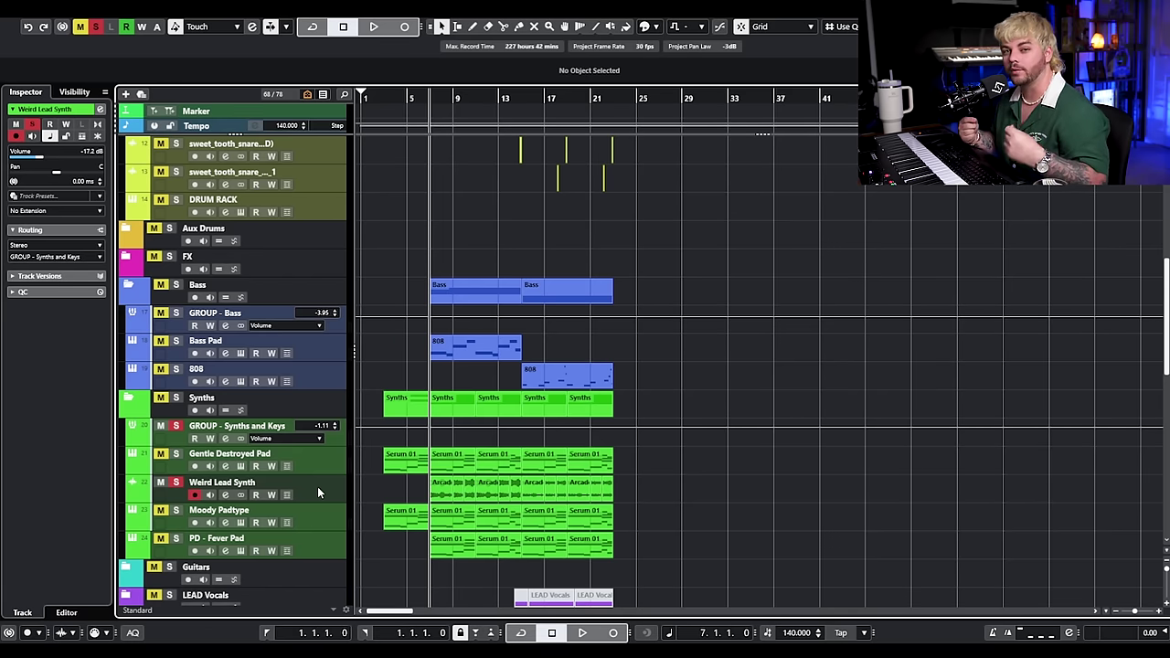
key("space")
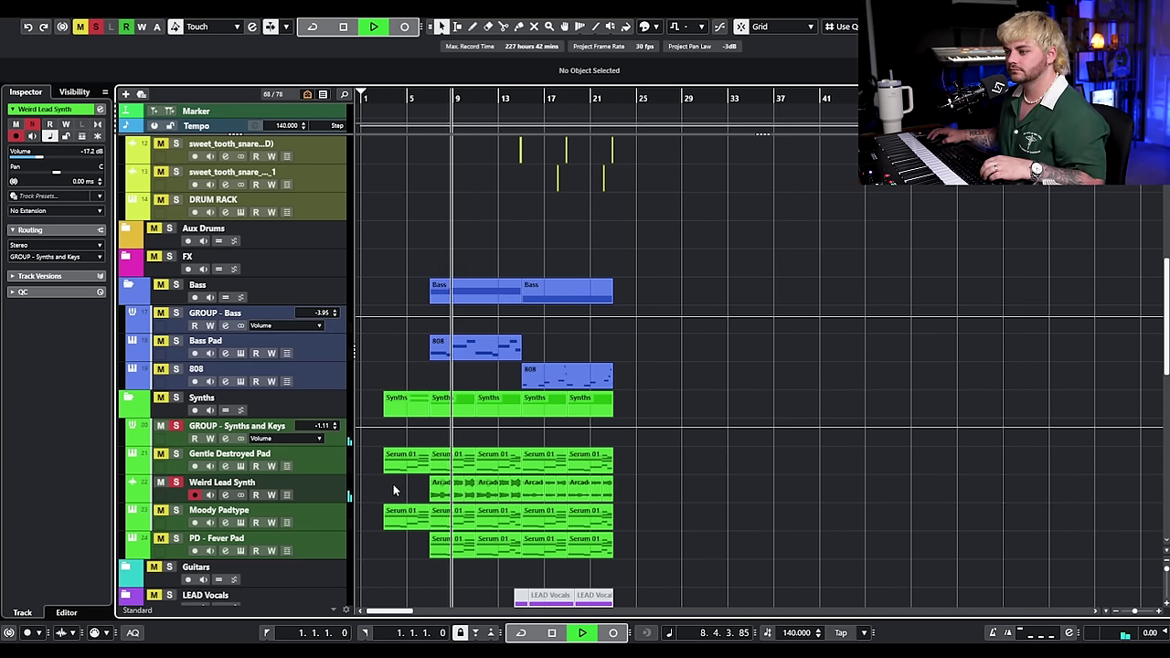
key("space")
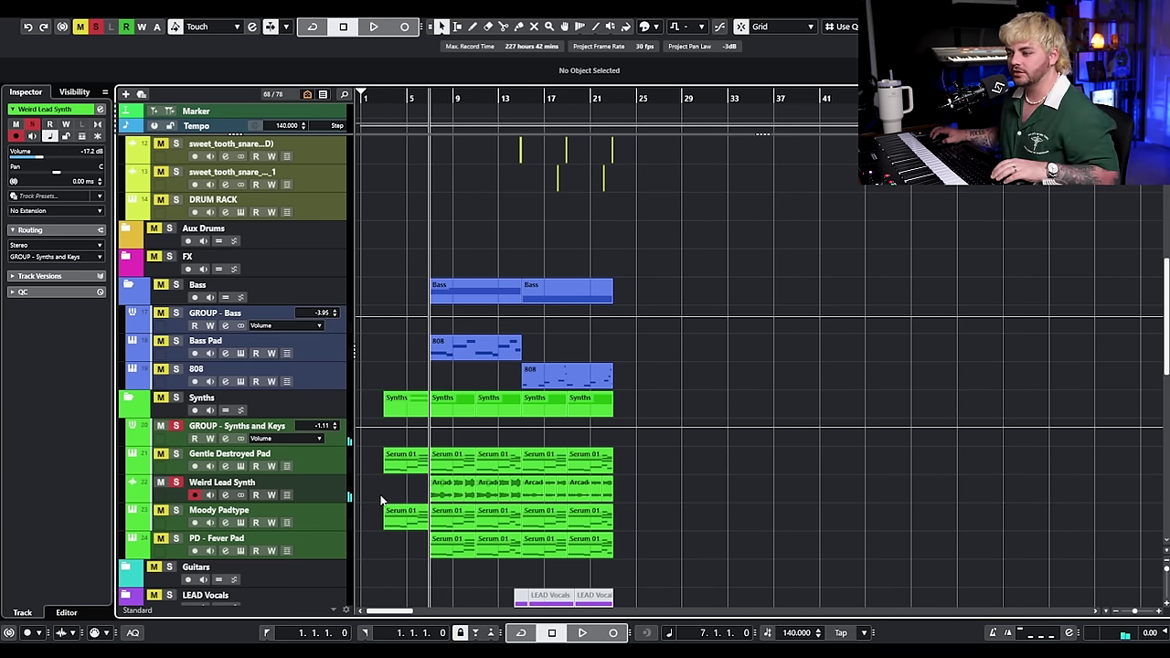
Step: Open Kontakt for the 40s - Don't Cry track and listen to its part soloed
scroll(381, 500, "up", 4)
scroll(393, 496, "down", 3)
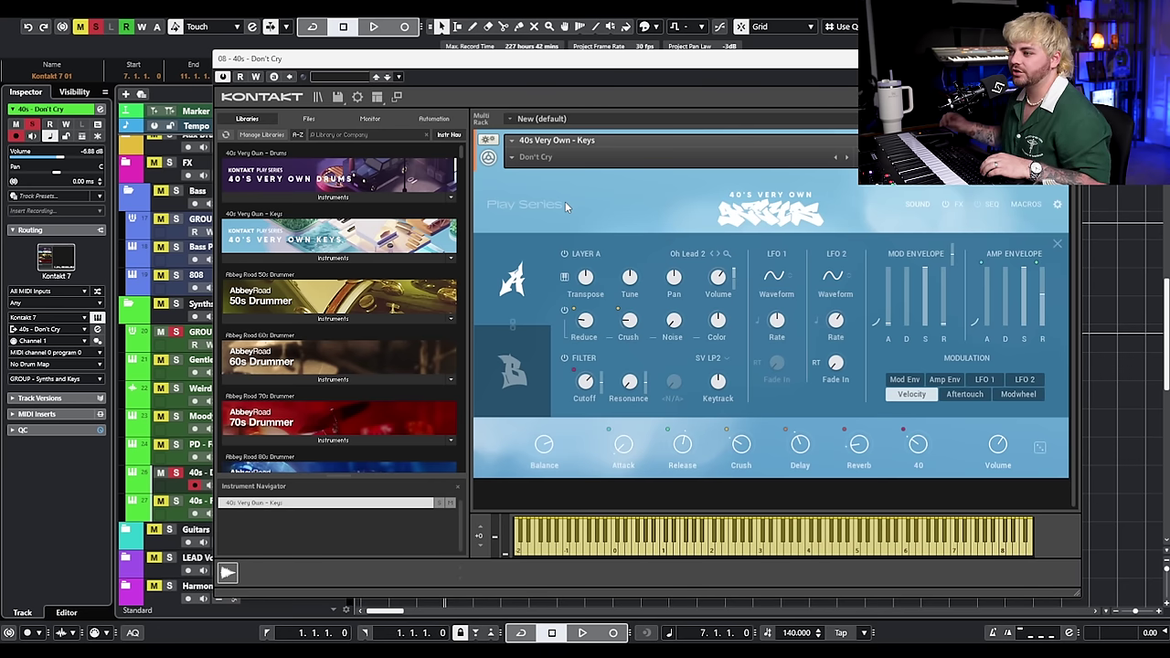
key("space")
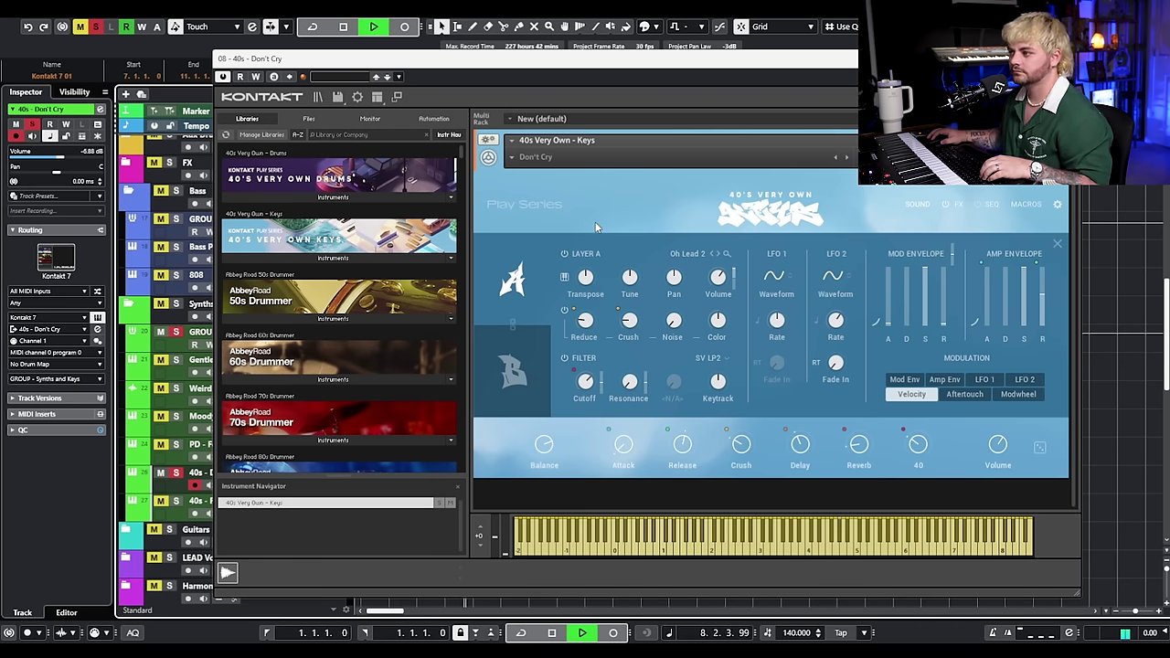
key("space")
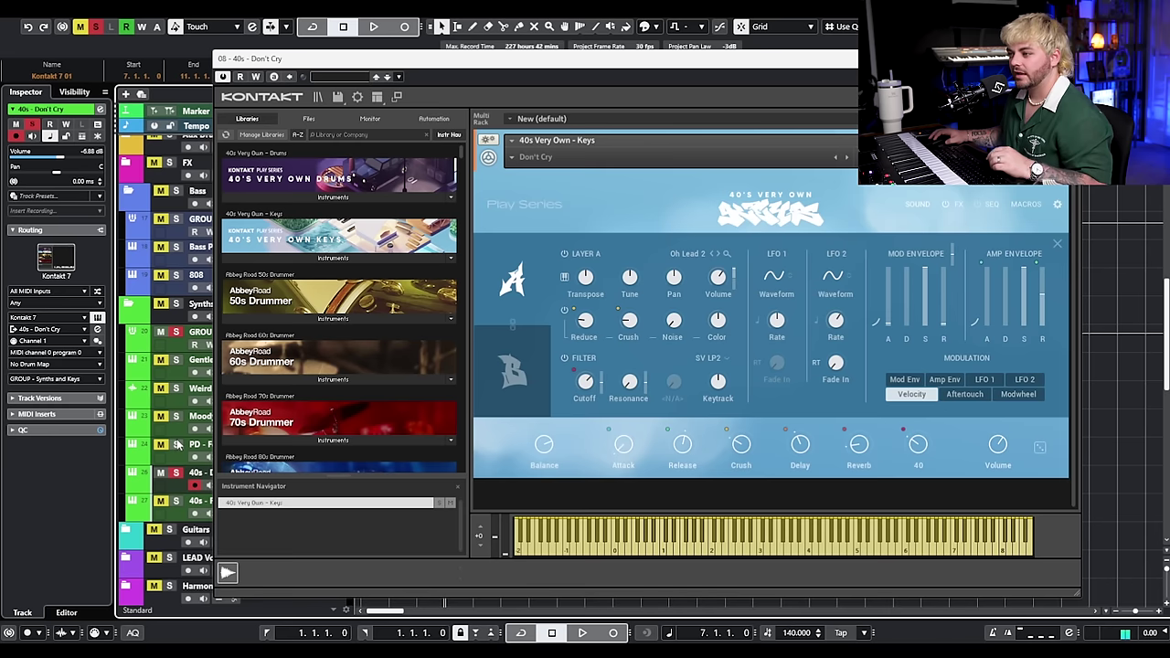
Step: Solo PD - Fever Pad, Moody Padtype and Weird Lead Synth alongside 40s - Don't Cry, play them together, and close Kontakt
left_click(177, 444)
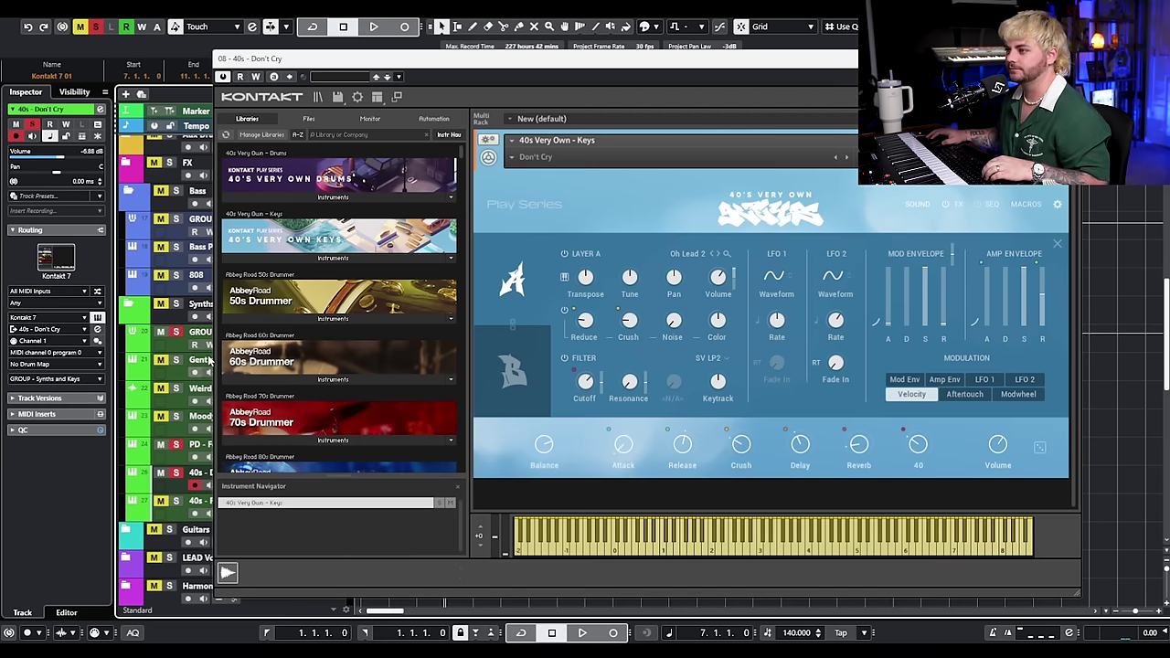
key("space")
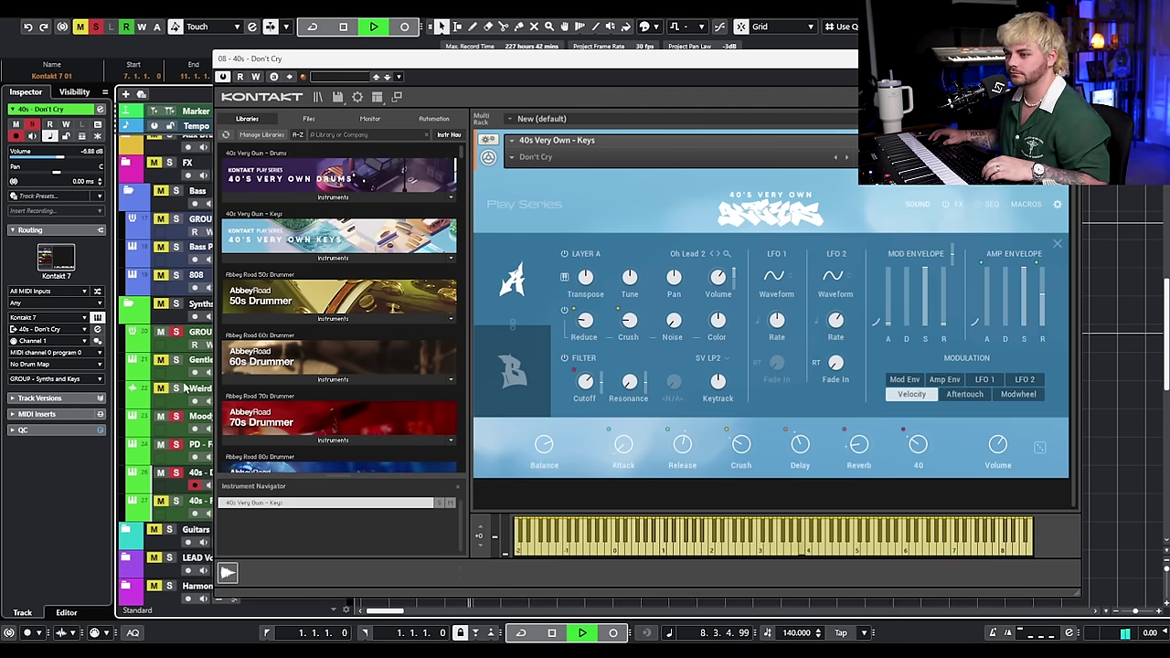
left_click_drag(402, 57, 530, 65)
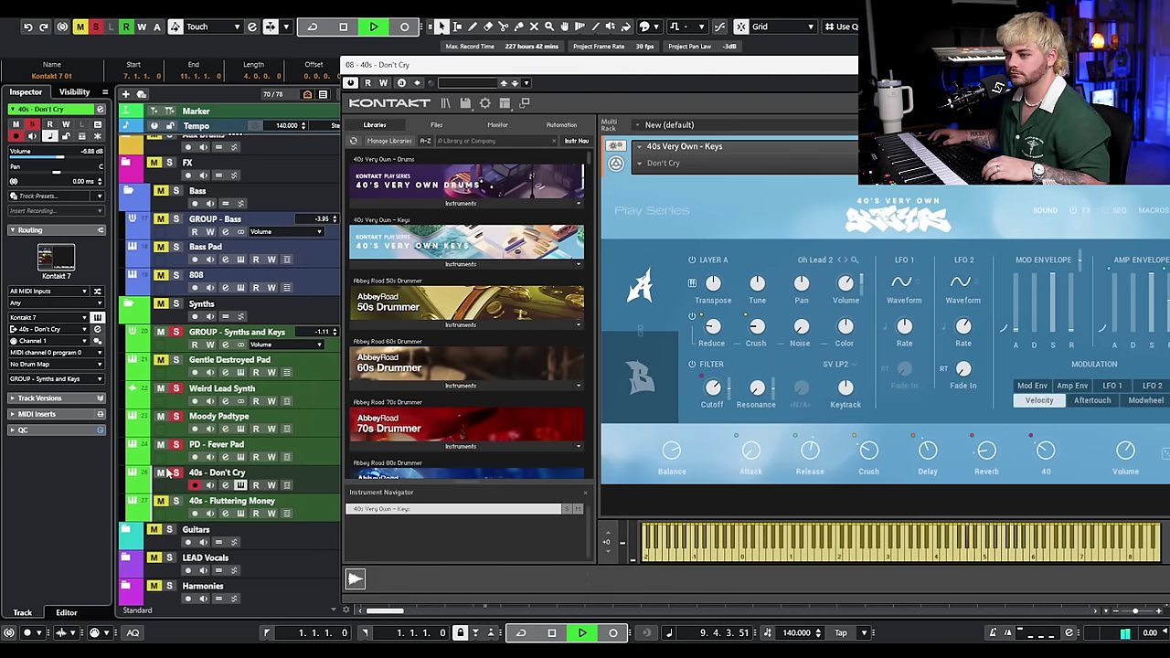
left_click_drag(962, 69, 763, 60)
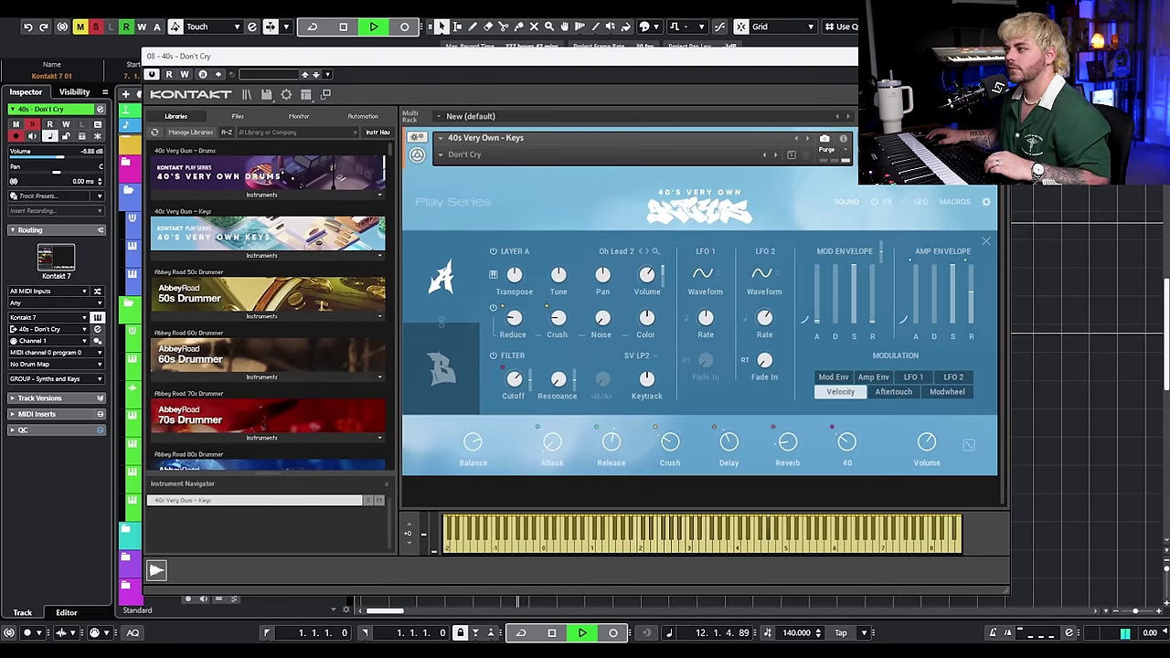
key("space")
key("ctrl+w")
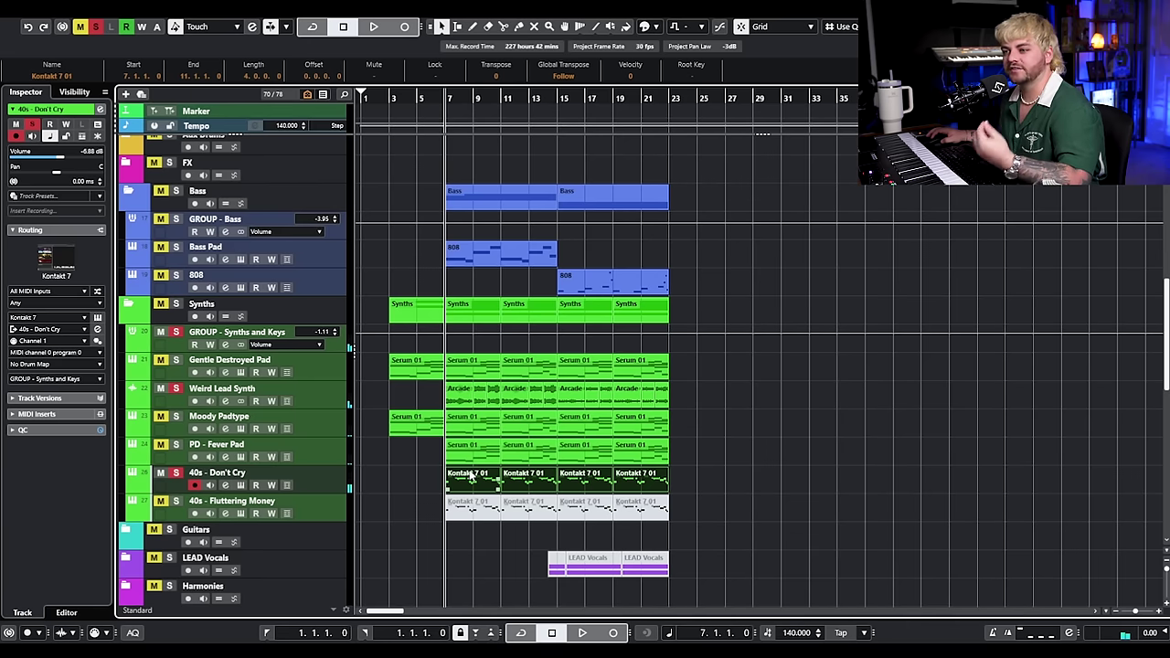
Step: Open the channel settings of 40s - Don't Cry and switch its bypassed channel EQ back on
key("e")
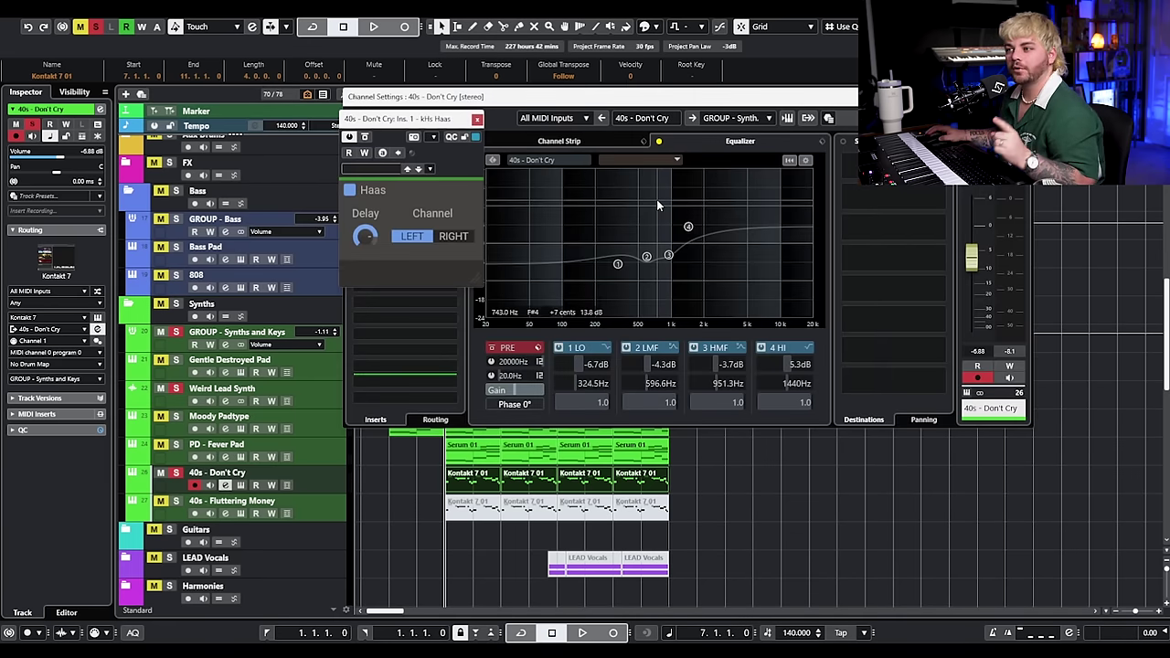
left_click(657, 141)
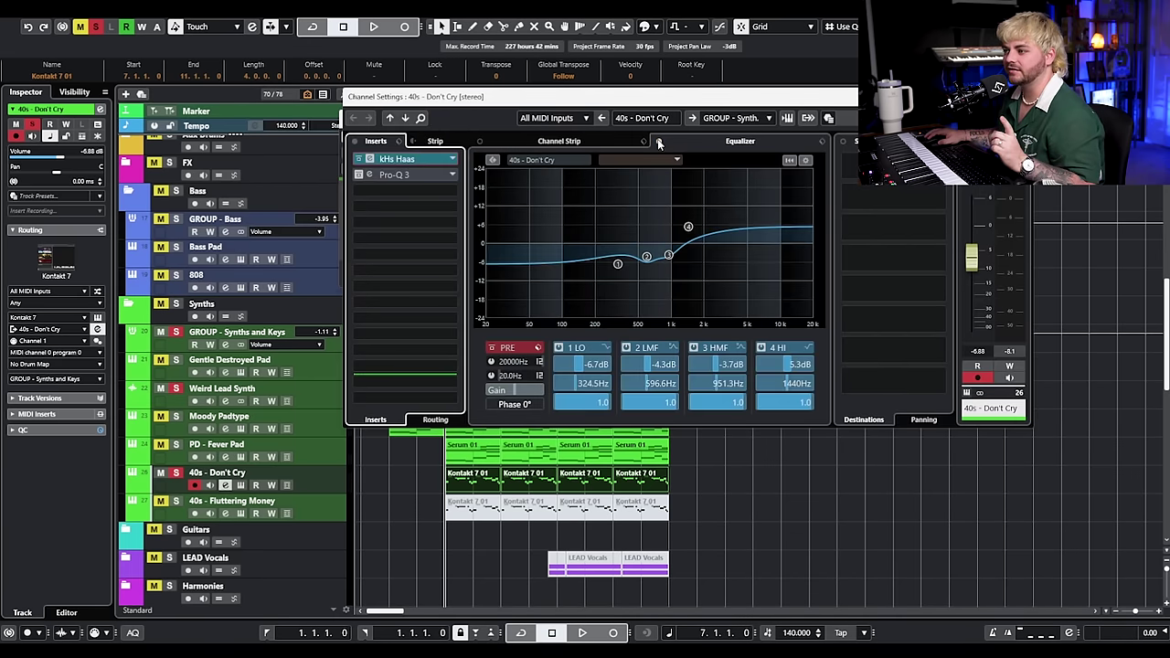
left_click(618, 265)
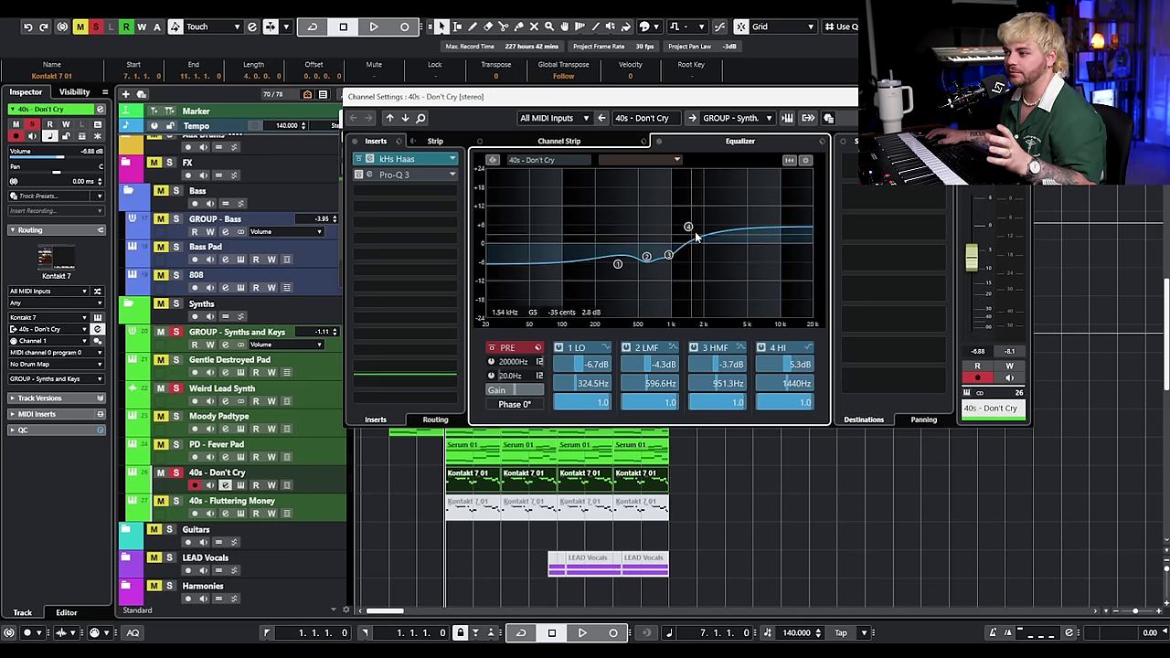
Step: Open the kHs Haas insert on 40s - Don't Cry and listen to the track with only it soloed
left_click(425, 166)
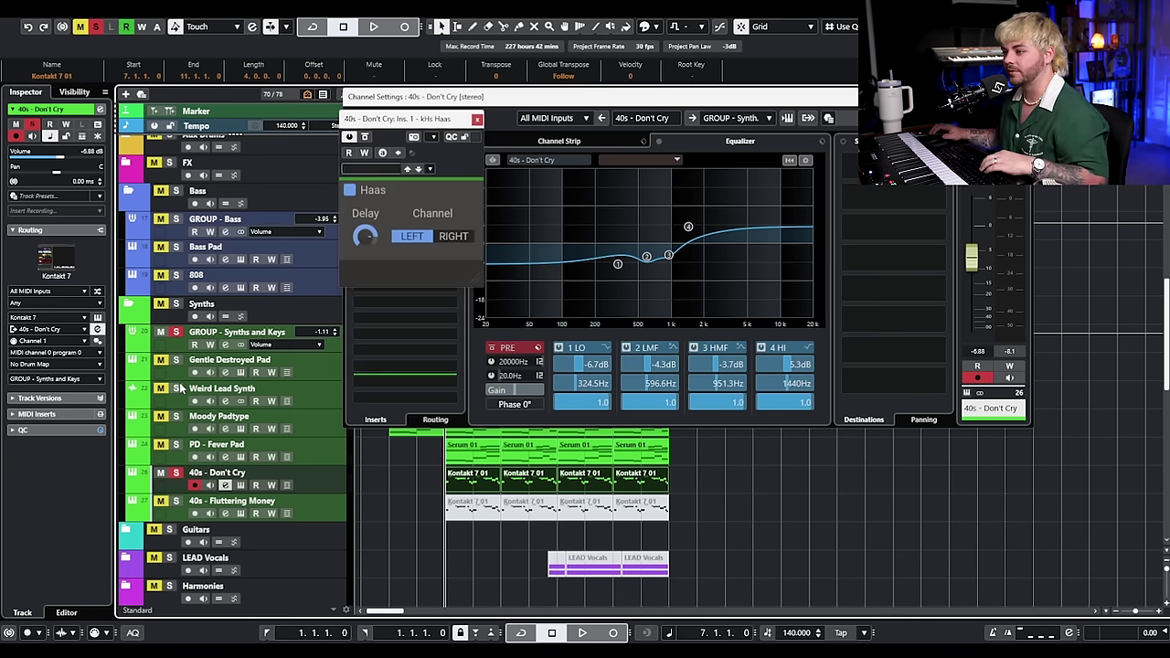
key("space")
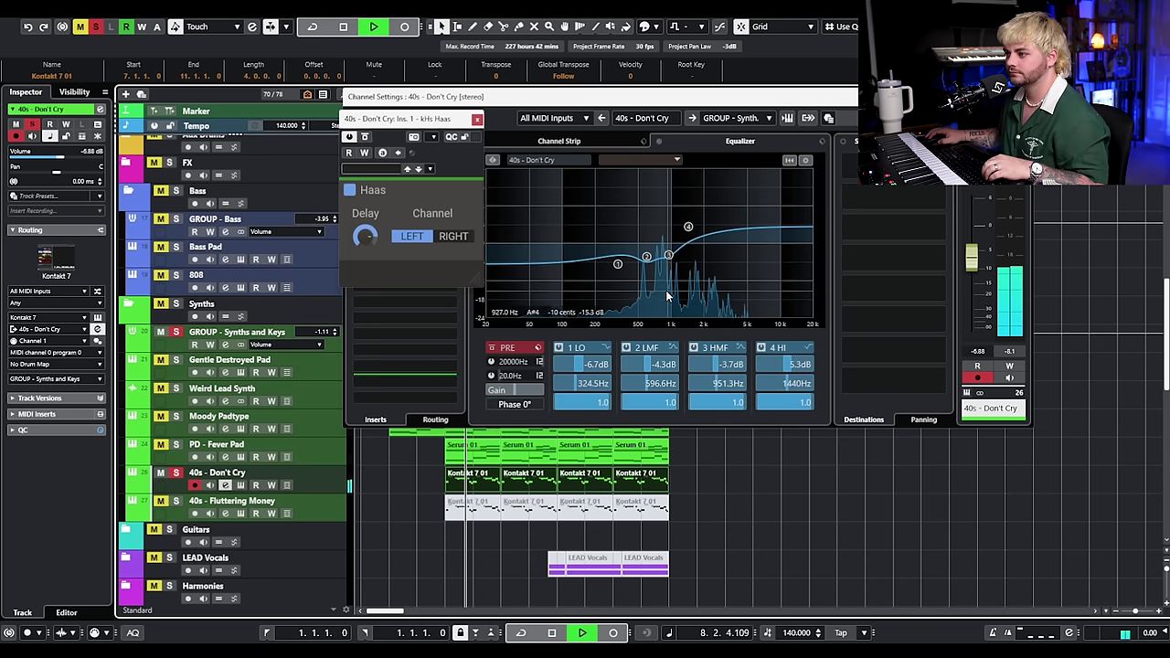
key("space")
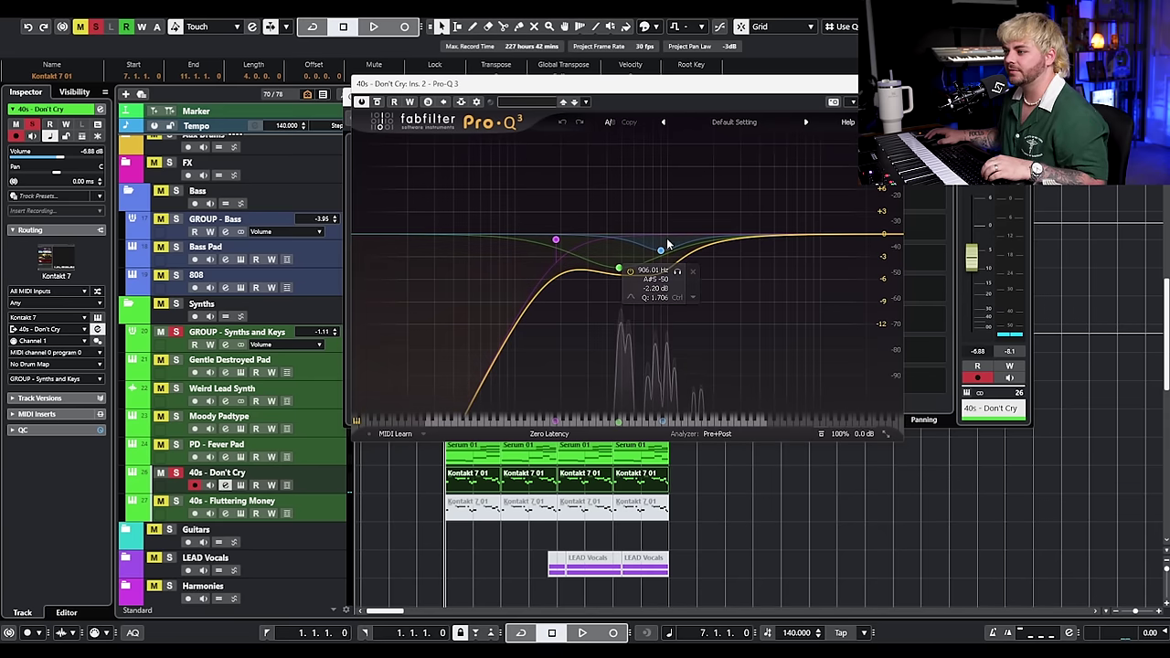
Step: Add a narrow bell cut in Pro-Q 3 on 40s - Don't Cry at about 841 Hz, -8 dB, Q about 8.65
key("space")
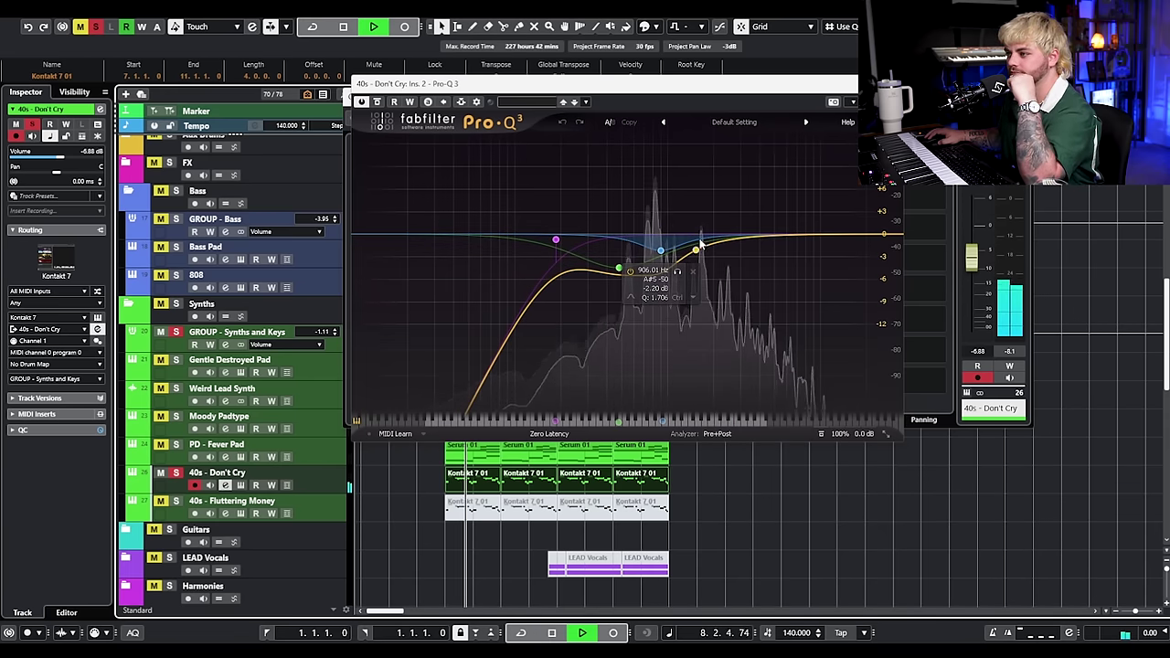
left_click_drag(720, 242, 659, 281)
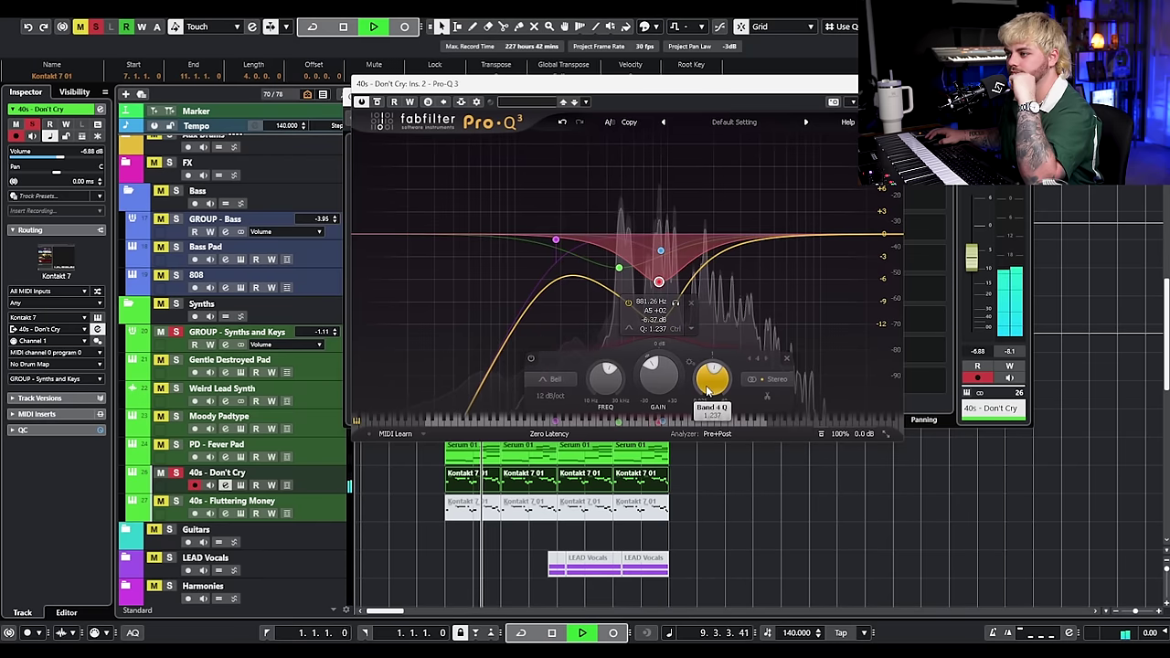
left_click_drag(712, 383, 726, 336)
left_click_drag(658, 281, 655, 293)
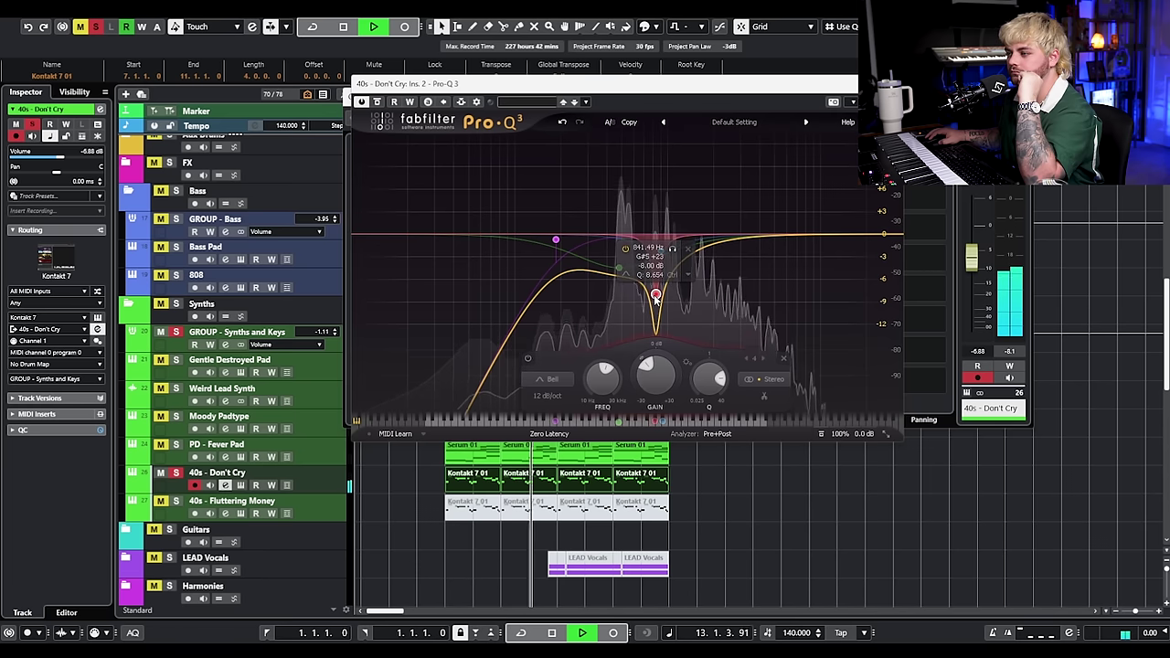
Step: Close Pro-Q 3 and lower 40s - Don't Cry to -8.81 dB while playing it with Weird Lead Synth also soloed
key("space")
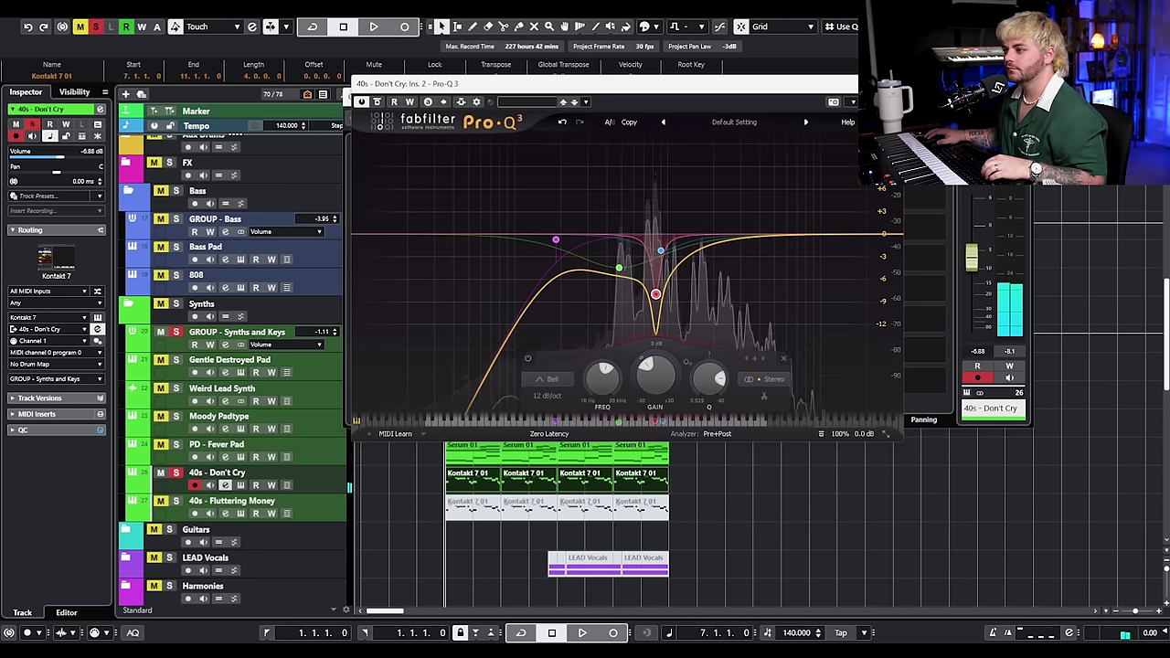
left_click(891, 83)
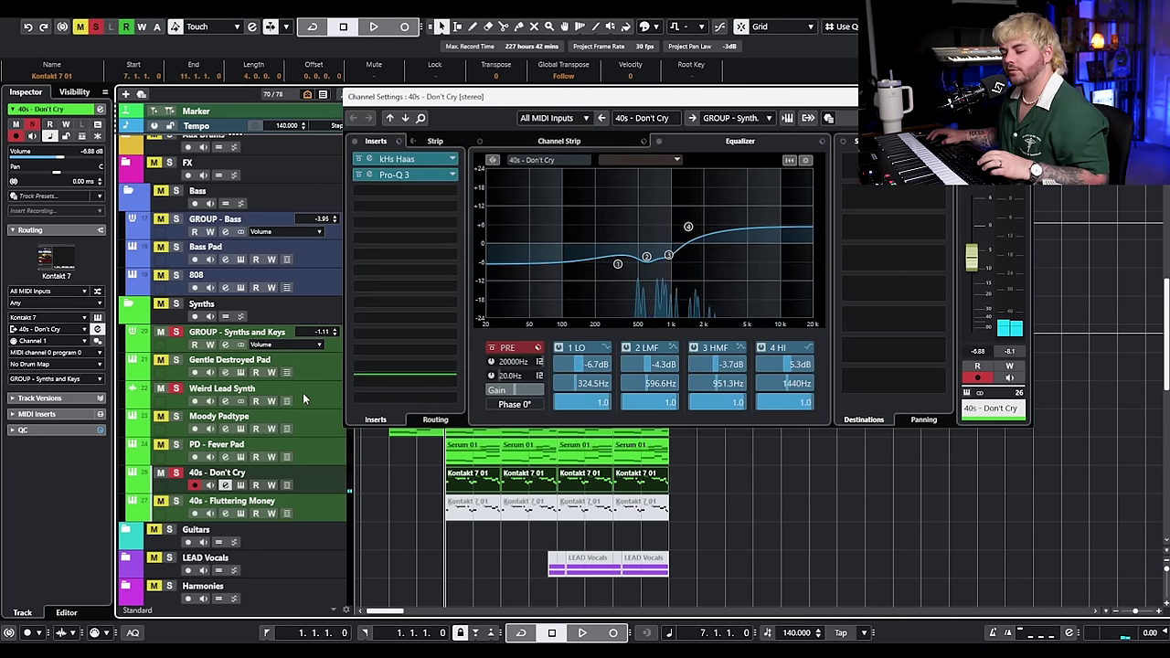
key("space")
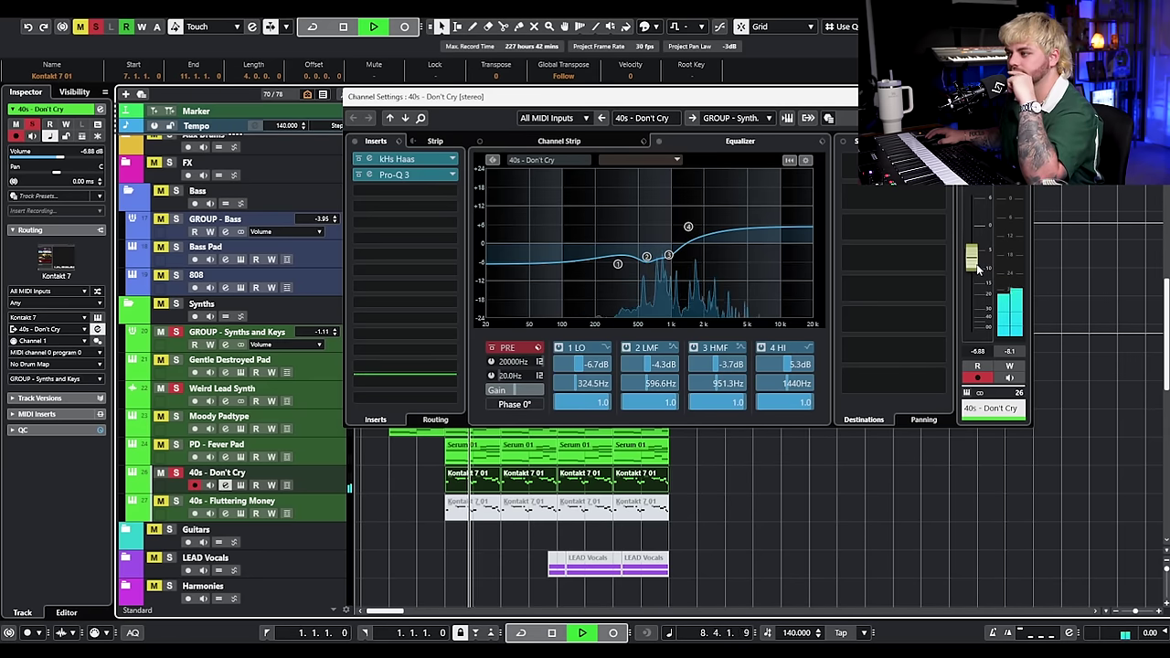
left_click_drag(973, 262, 982, 272)
scroll(984, 274, "down", 1)
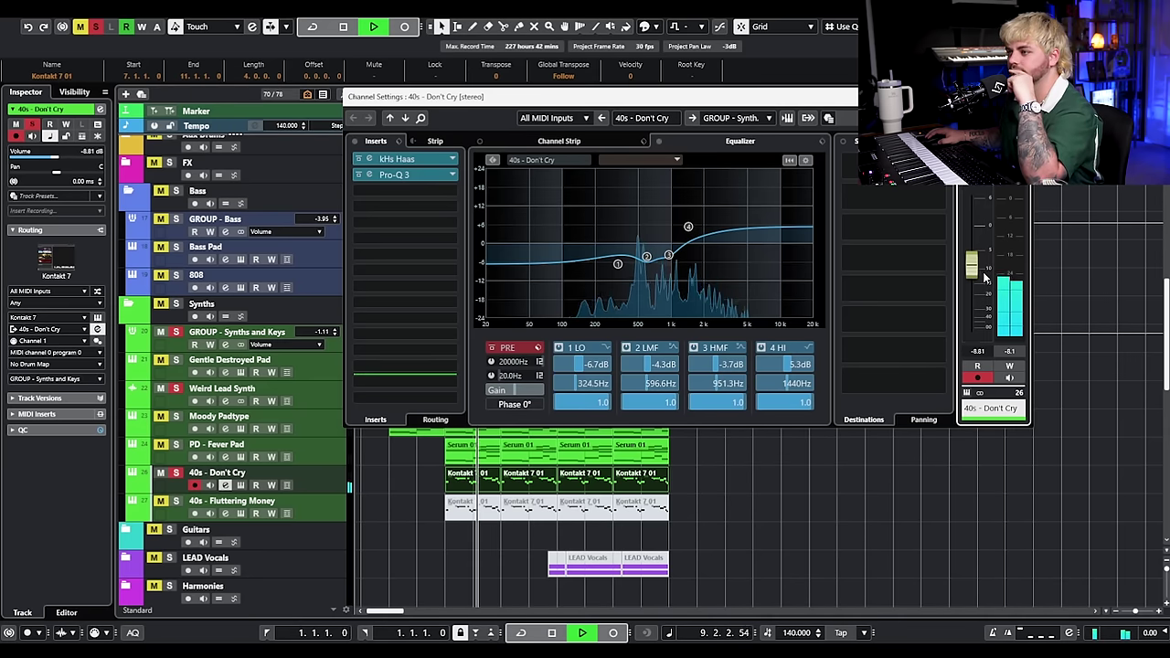
Step: Compare 40s - Don't Cry with its inserts and channel EQ bypassed and active, and set its volume to -7.82 dB
left_click(355, 141)
left_click(658, 141)
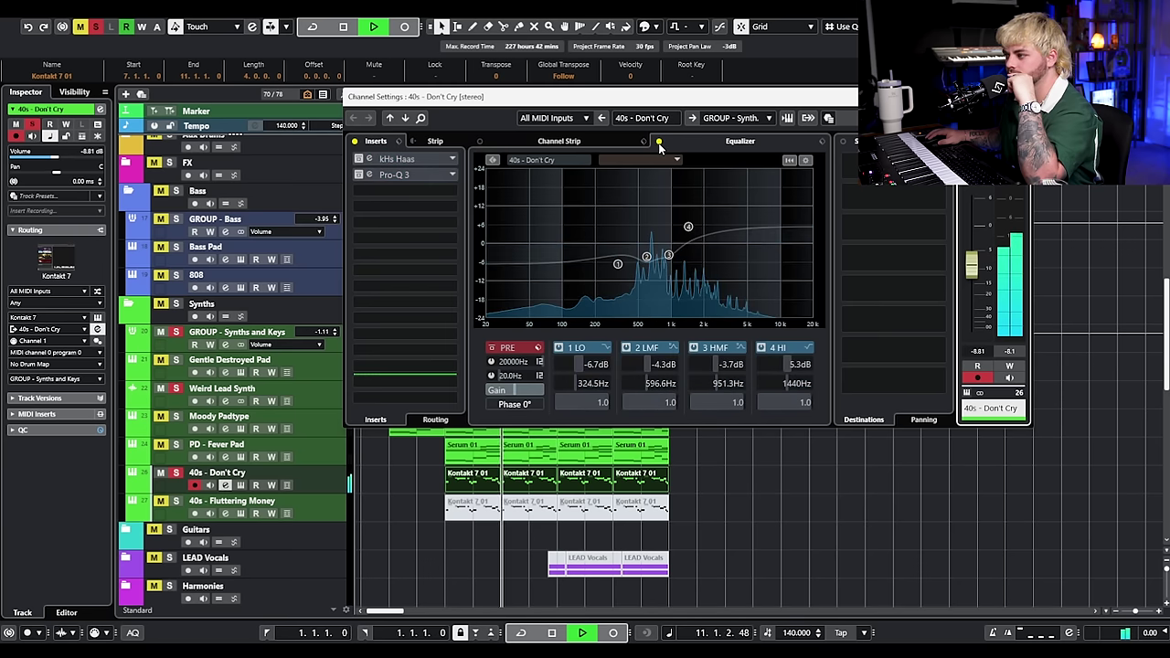
left_click(658, 141)
left_click(354, 142)
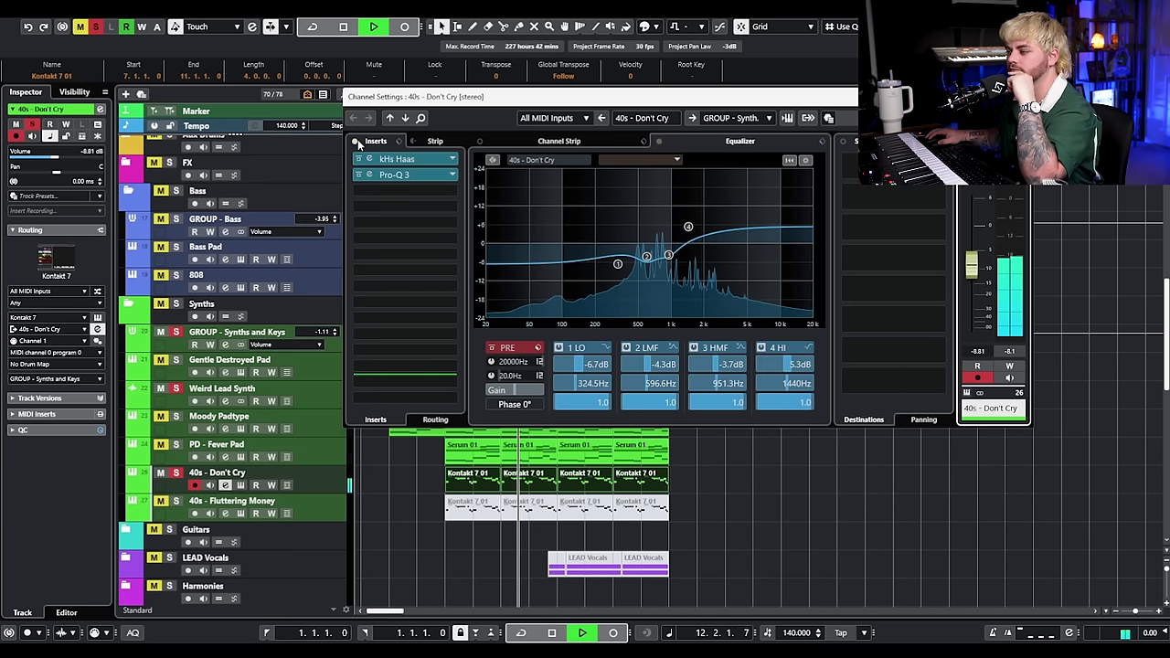
scroll(972, 274, "up", 1)
key("space")
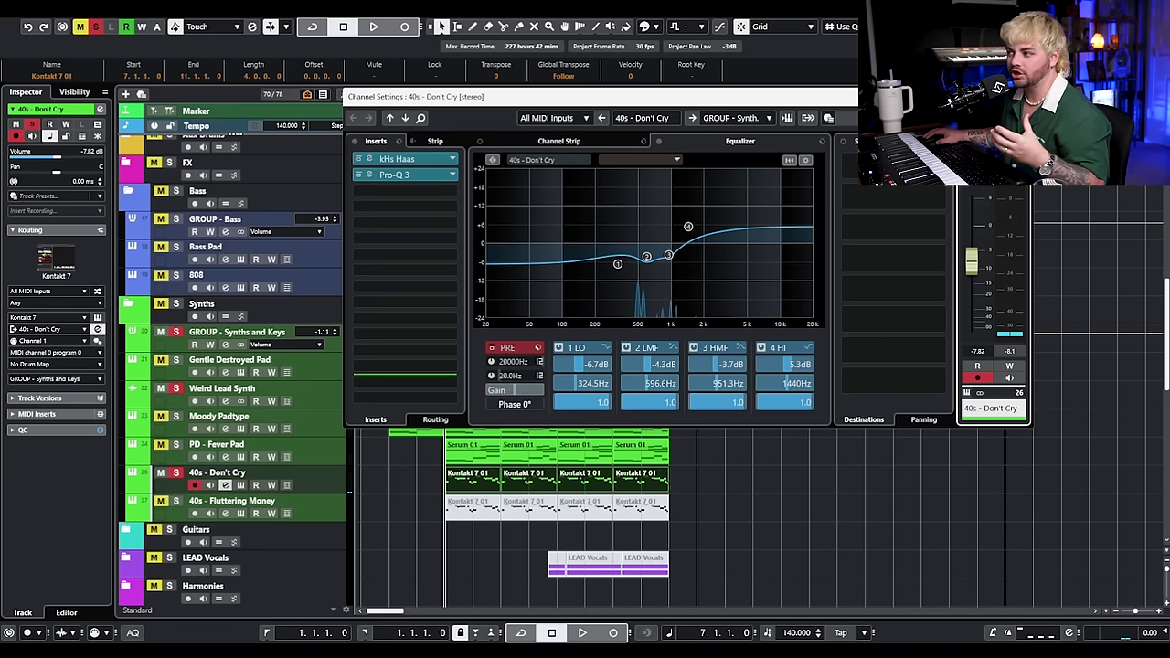
Step: Close the channel settings and take 40s - Don't Cry and Weird Lead Synth out of solo
left_click(1020, 96)
left_click(173, 474)
left_click(176, 389)
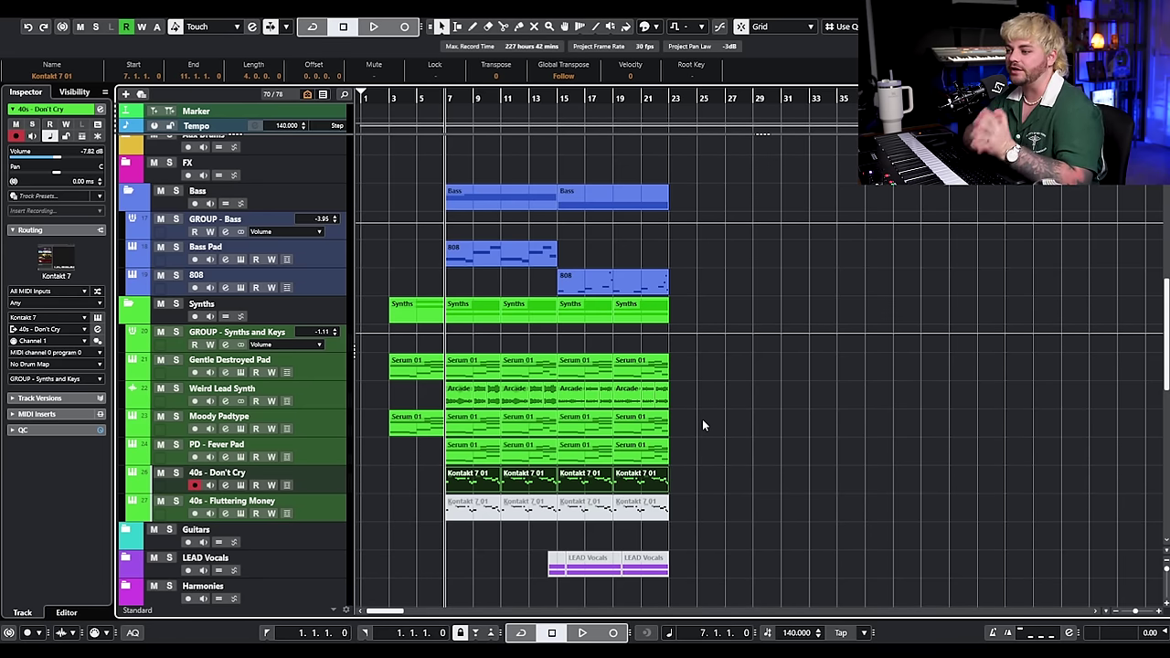
Step: Unmute all the events on 40s - Fluttering Money and solo that track
left_click_drag(779, 528, 394, 509)
key("shift+u")
left_click(176, 501)
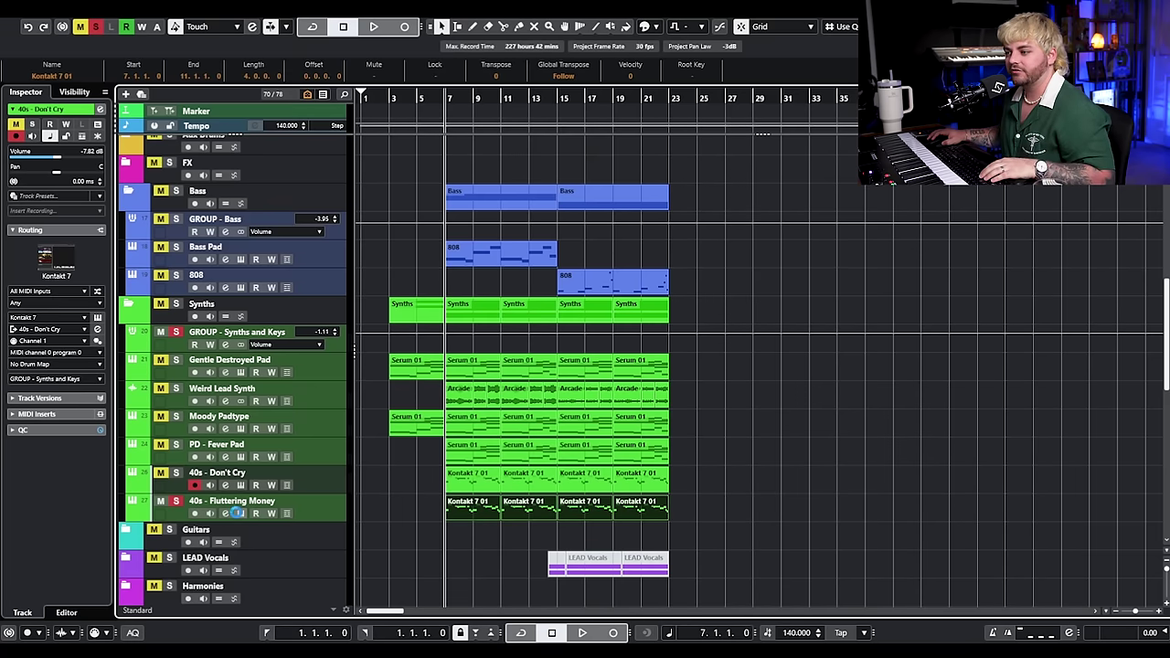
Step: Open the Kontakt instrument of 40s - Fluttering Money, listen to the soloed part, and close the instrument
left_click(238, 513)
left_click_drag(1149, 41, 492, 56)
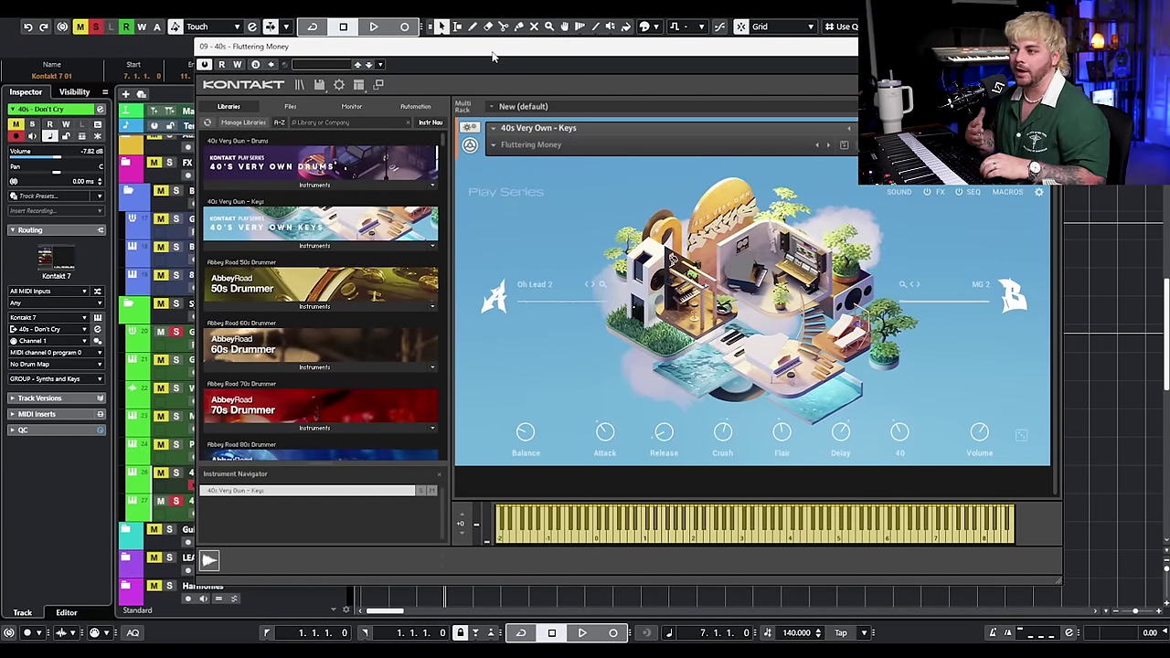
key("space")
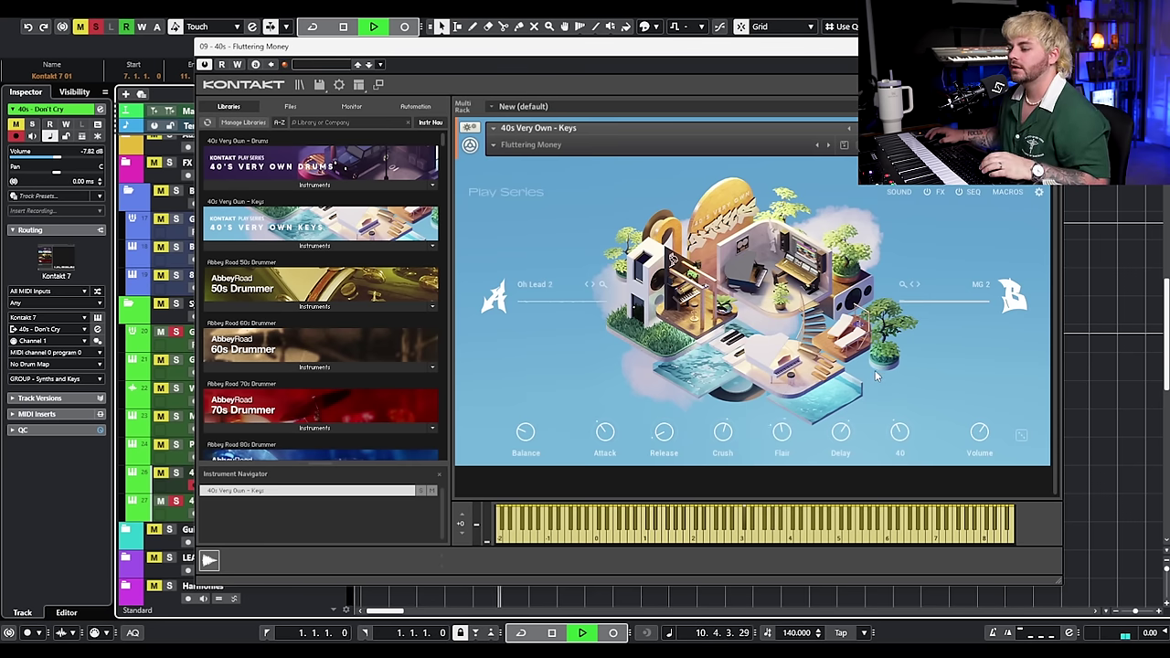
key("space")
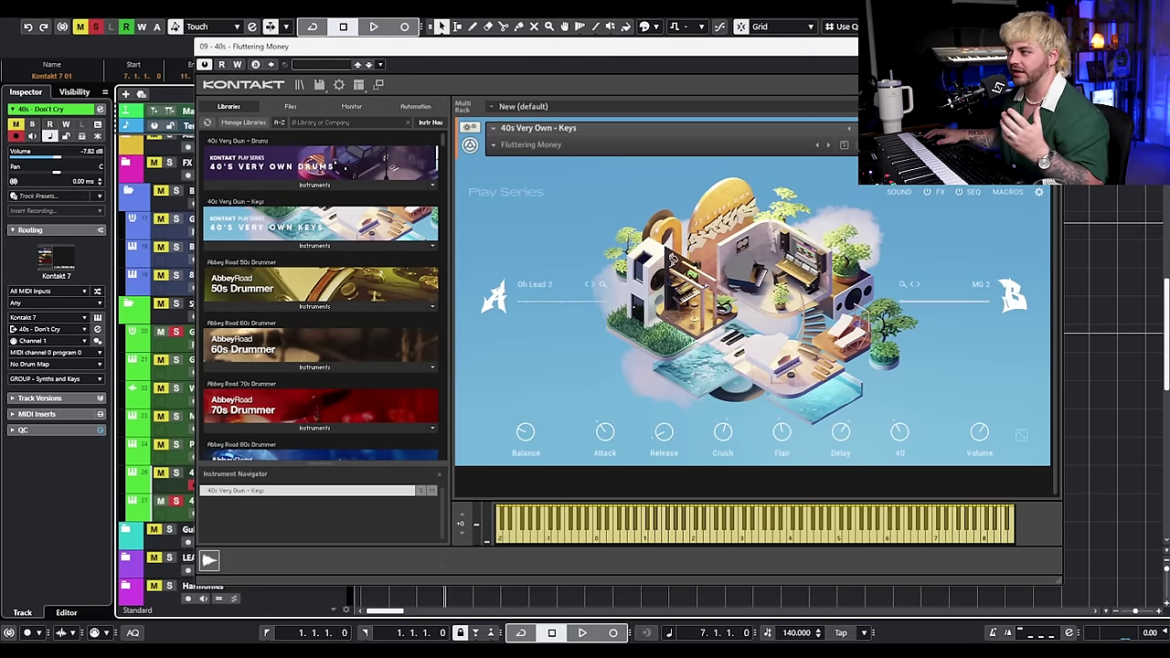
left_click(1049, 46)
Step: Open the channel settings of 40s - Fluttering Money and its Pro-Q 3 insert, examine the low cut, and bypass the insert
left_click(225, 513)
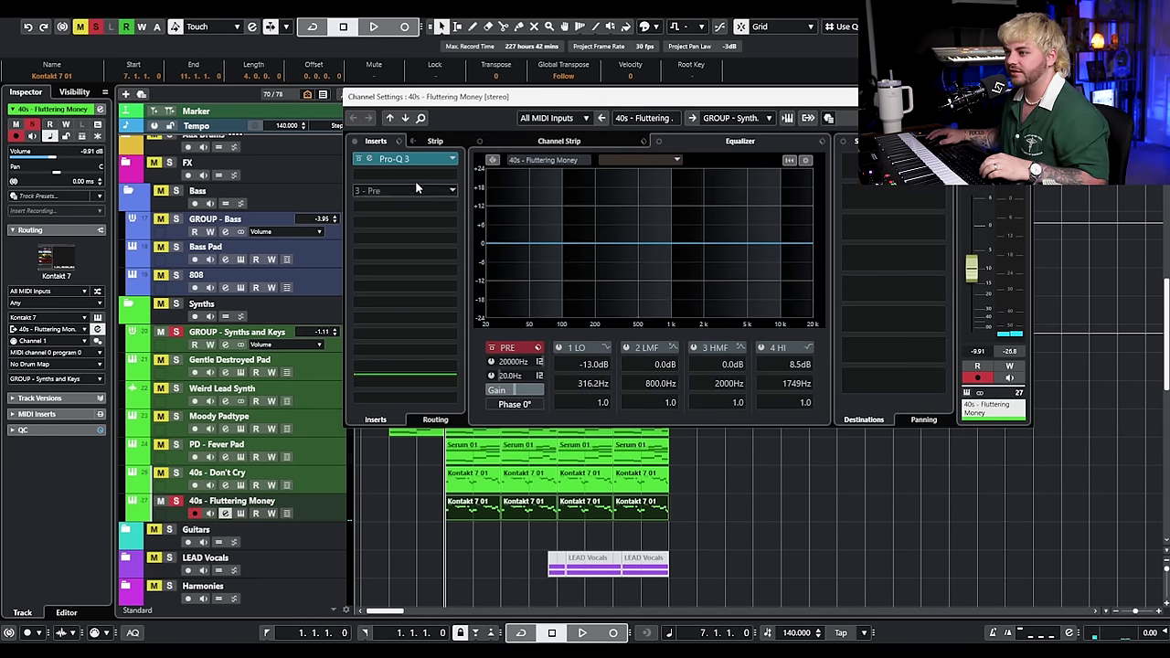
left_click_drag(1169, 108, 633, 122)
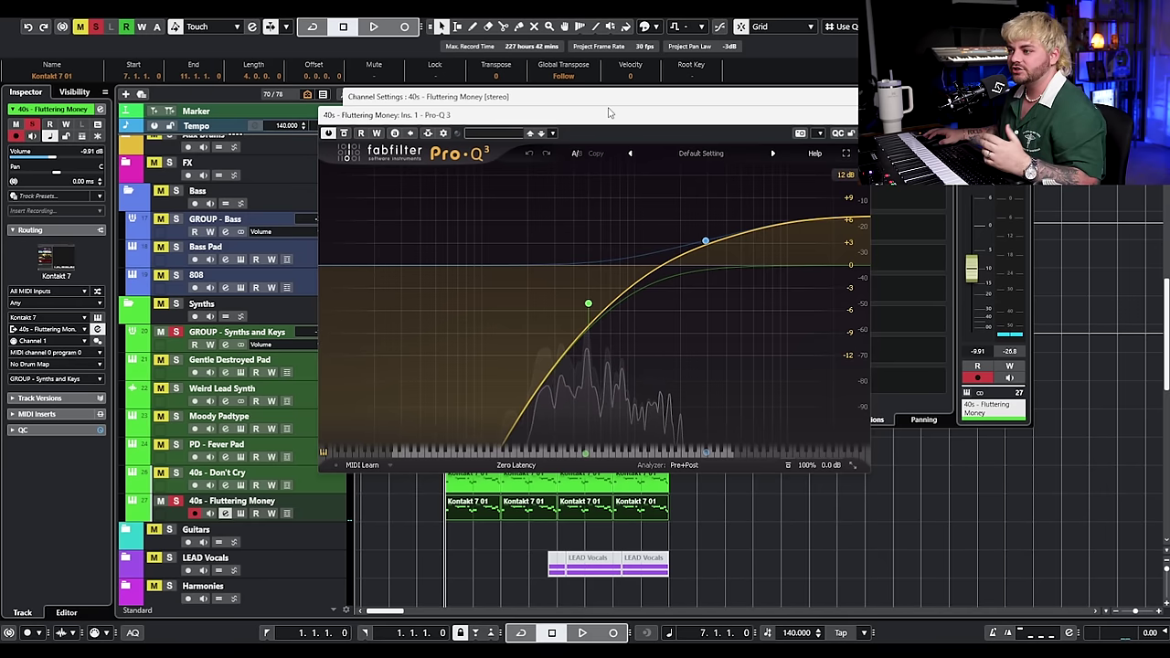
mouse_move(588, 309)
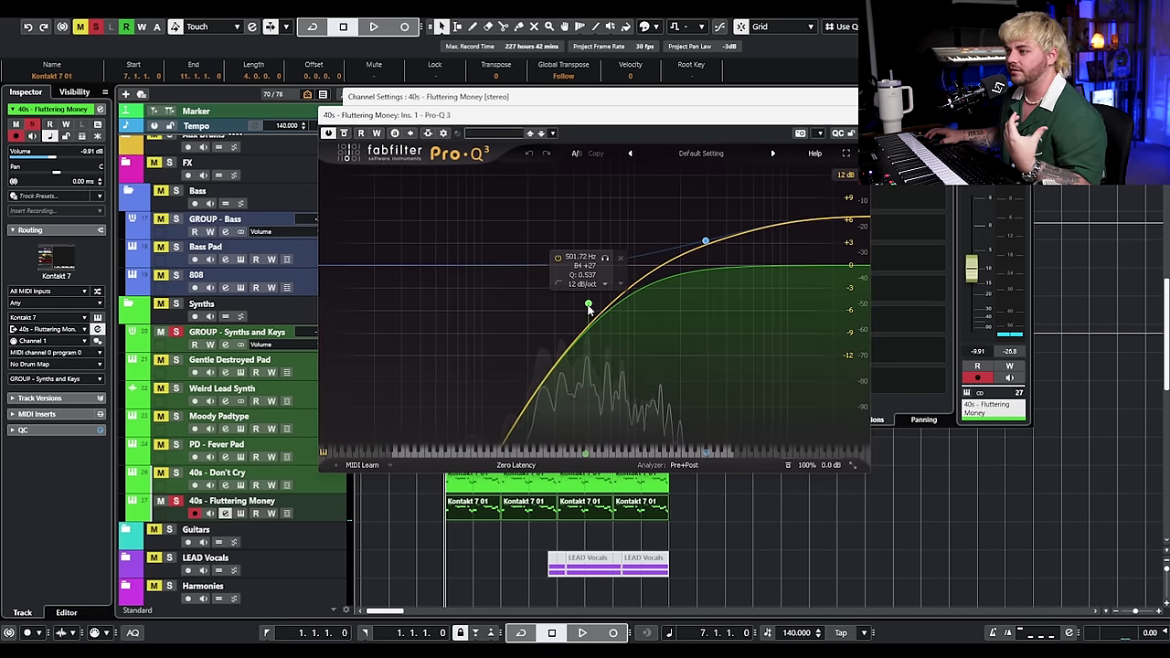
left_click_drag(540, 116, 656, 119)
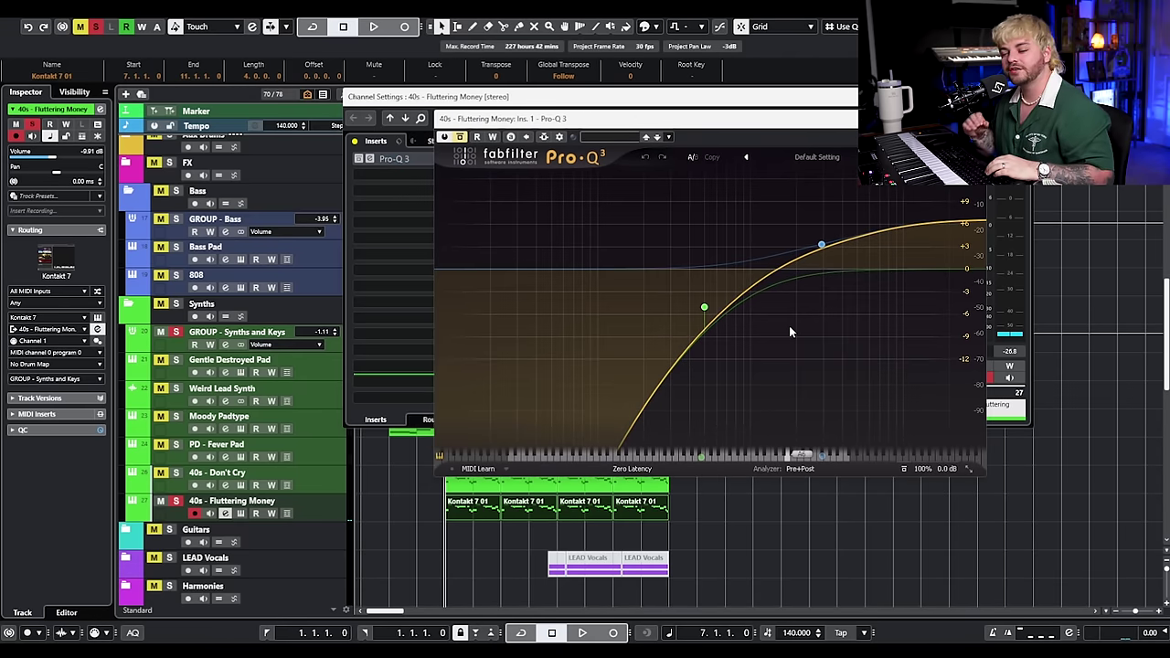
Step: Listen to 40s - Fluttering Money without Pro-Q 3, switch the insert back on, and examine its low cut and high shelf
key("space")
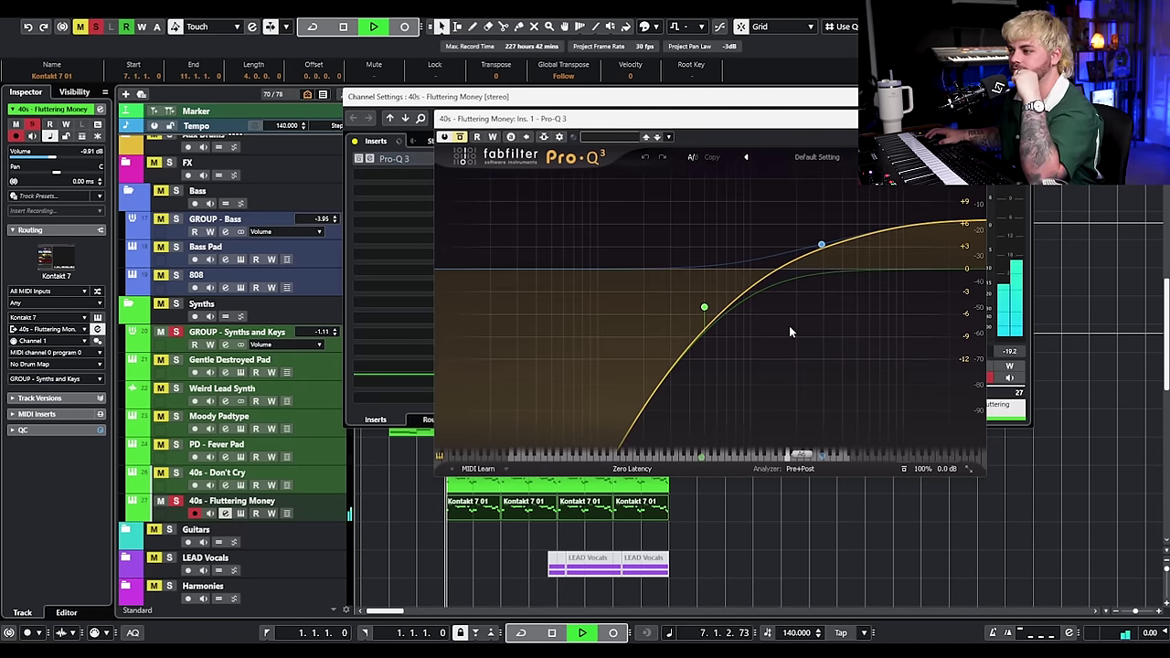
mouse_move(742, 320)
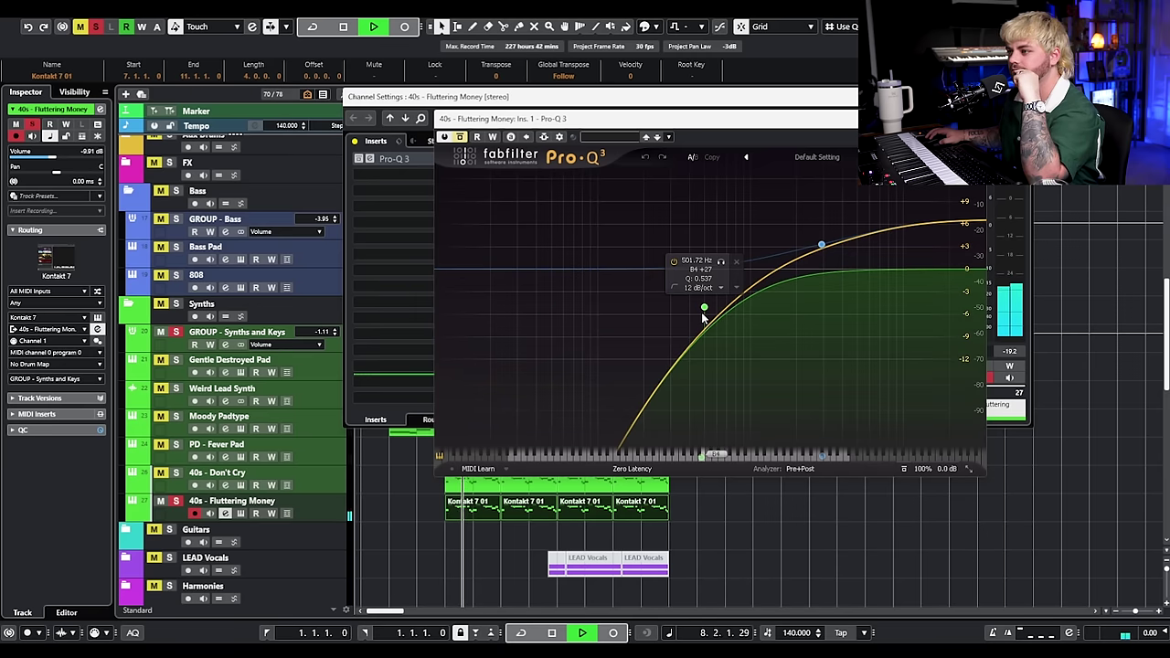
key("space")
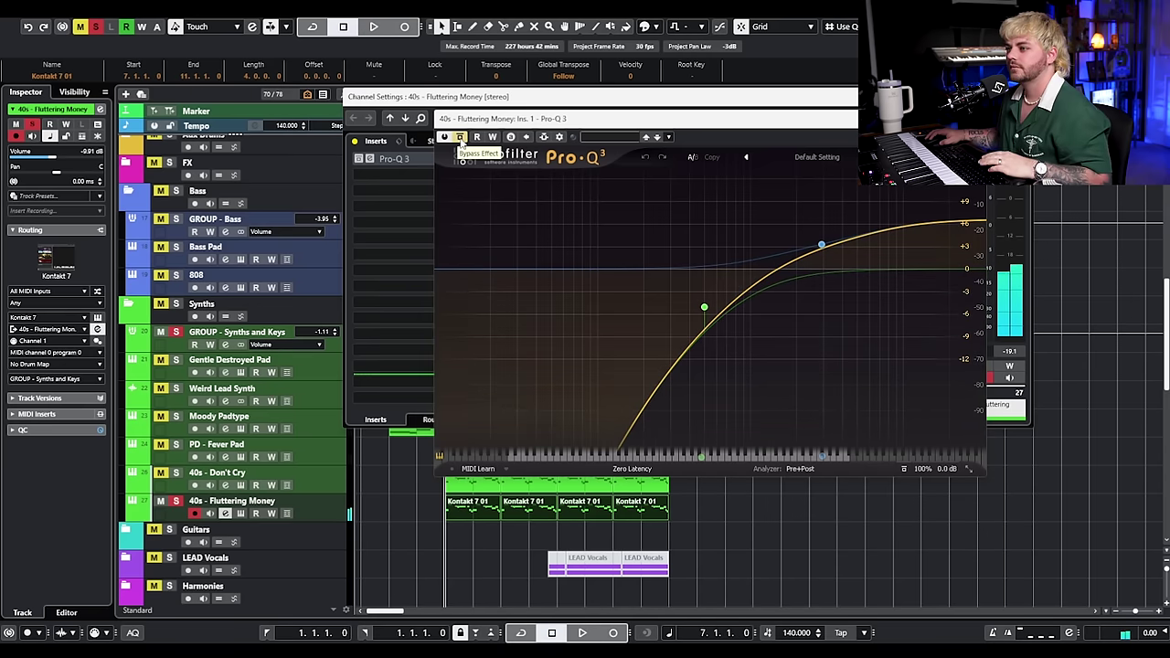
left_click(460, 137)
mouse_move(704, 308)
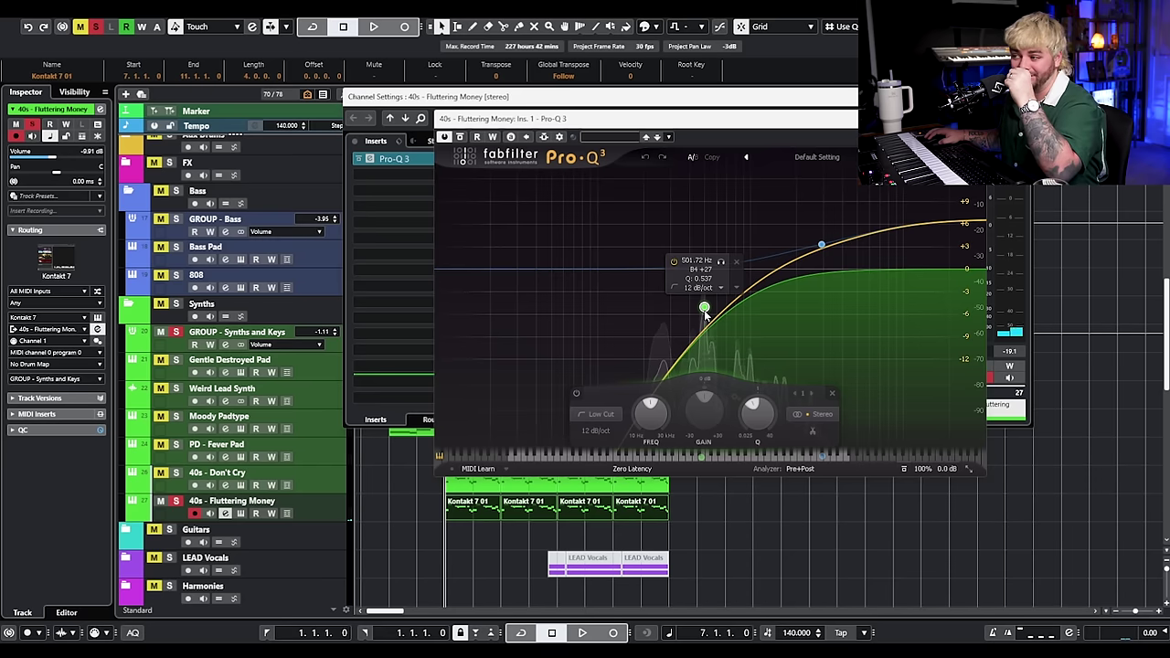
mouse_move(818, 254)
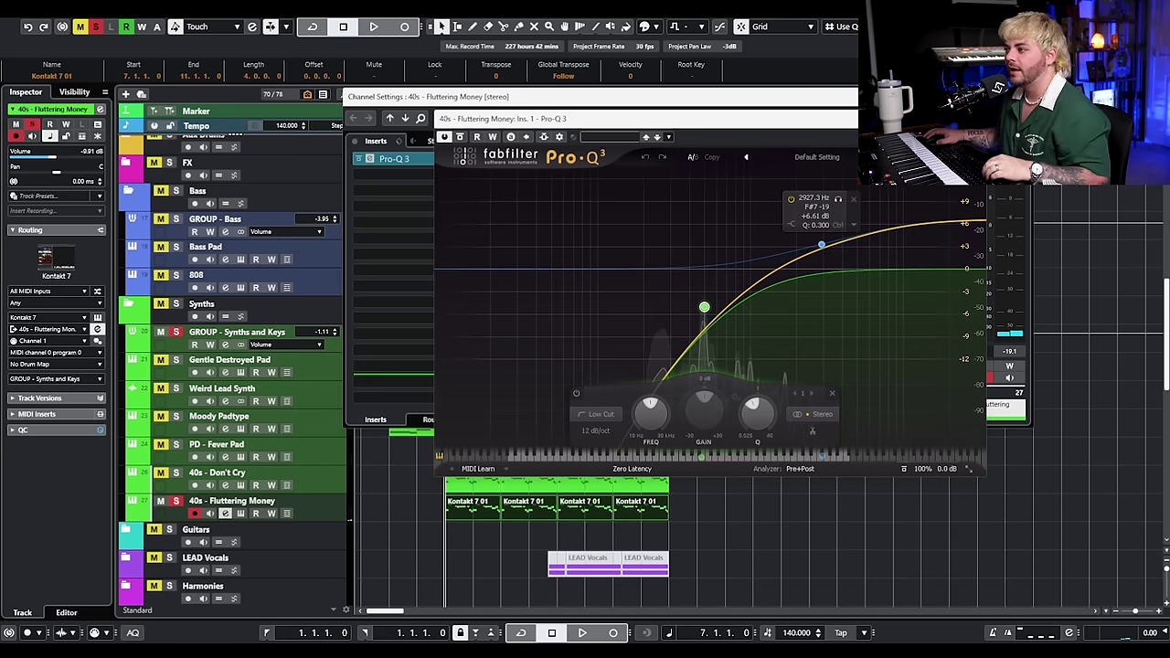
Step: Close the Pro-Q 3 and channel settings windows and play 40s - Fluttering Money together with 40s - Don't Cry
key("ctrl+w")
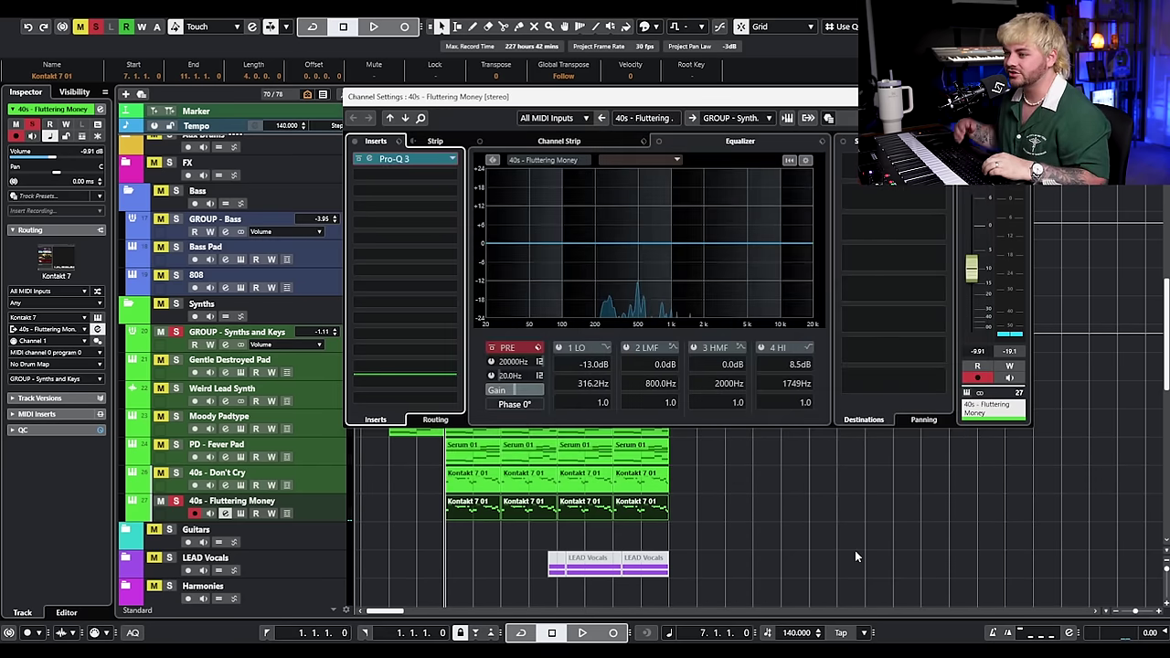
key("space")
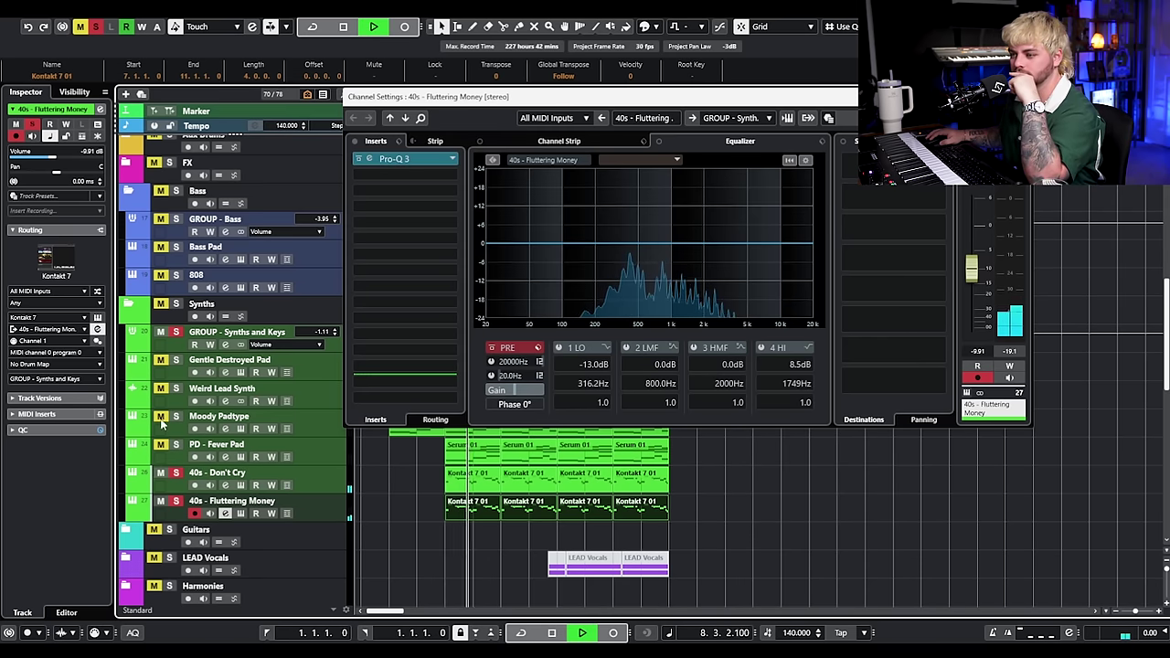
left_click(1021, 96)
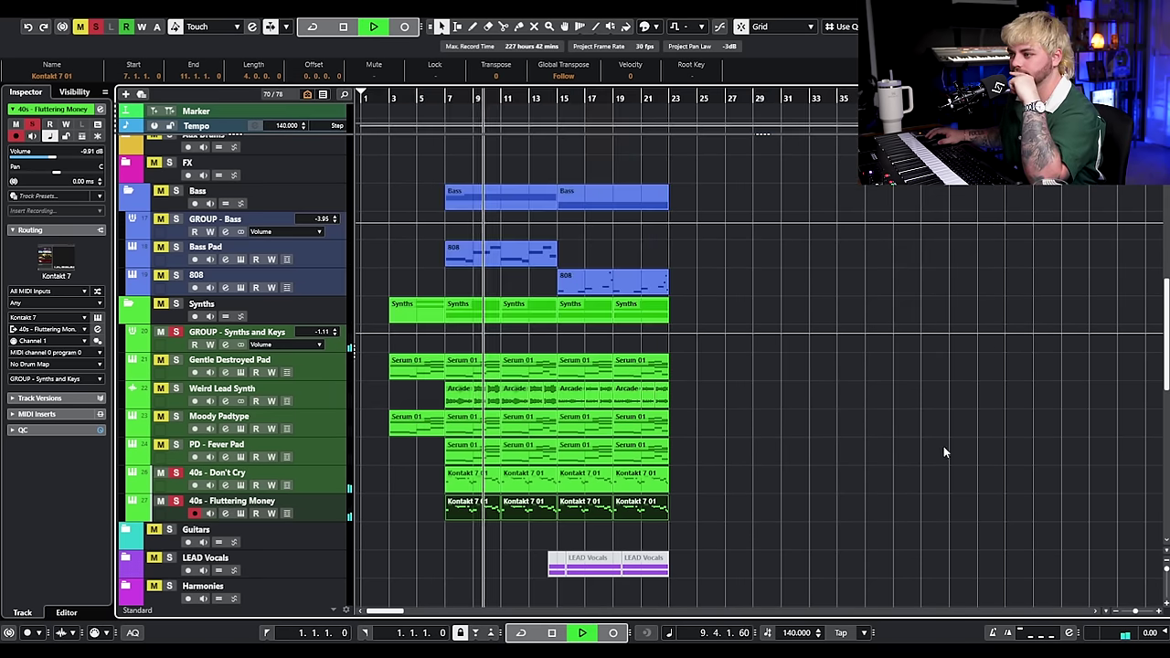
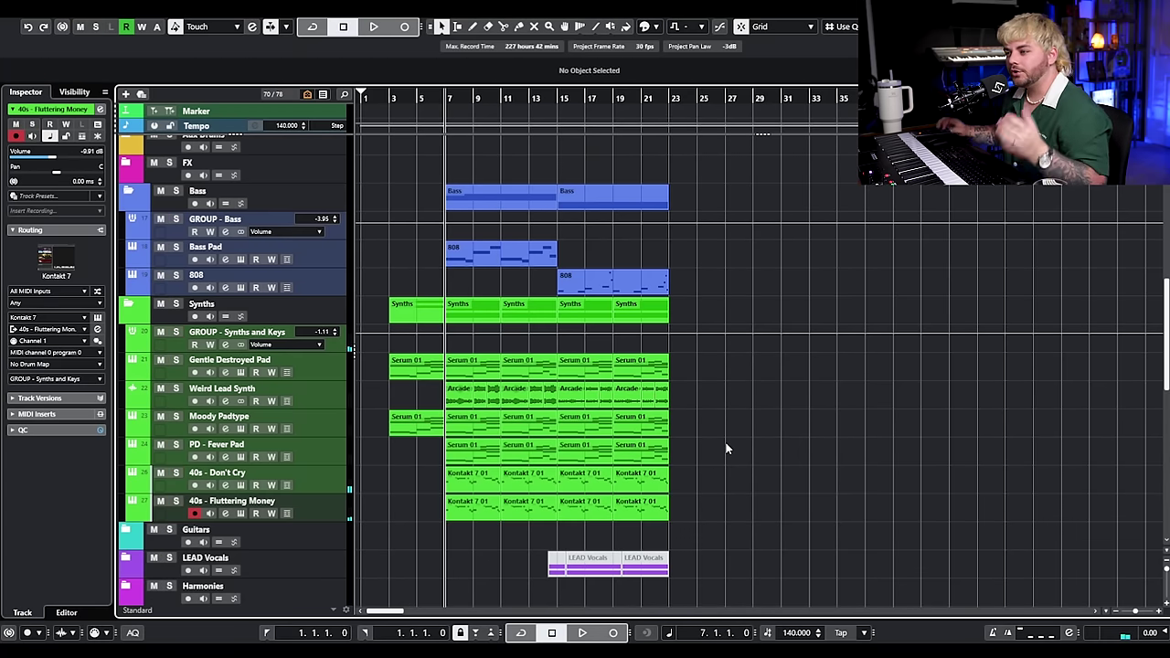
Step: Mute all events on Moody Padtype, PD - Fever Pad, 40s - Don't Cry and 40s - Fluttering Money, and play the arrangement without them
key("h")
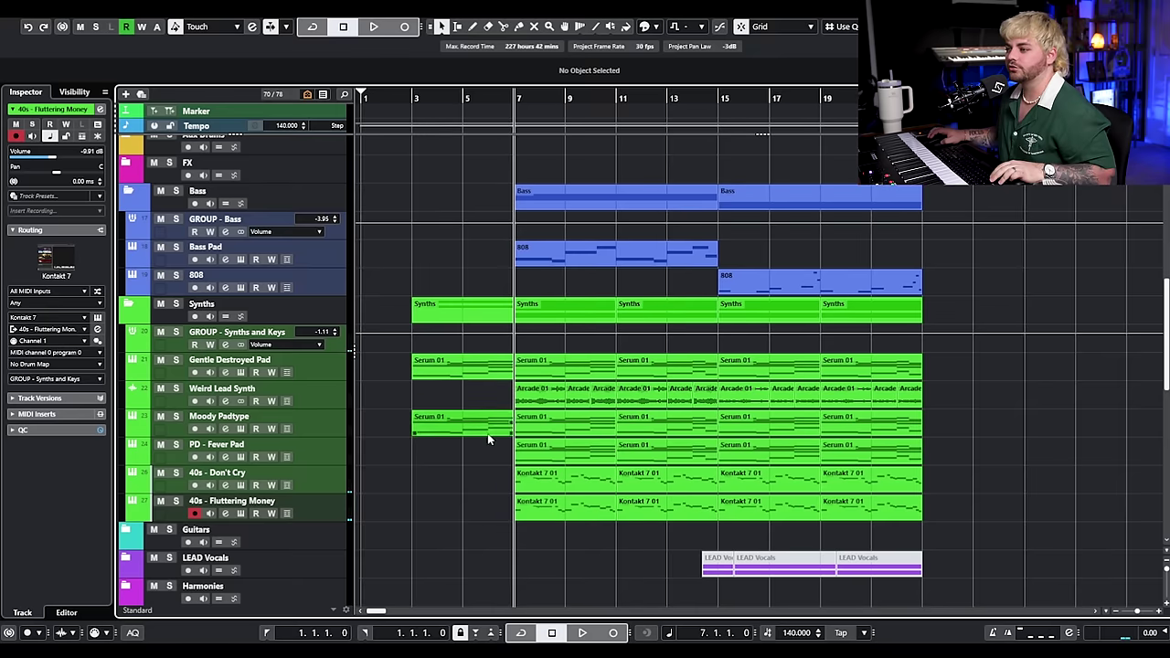
left_click_drag(391, 422, 904, 508)
key("shift+m")
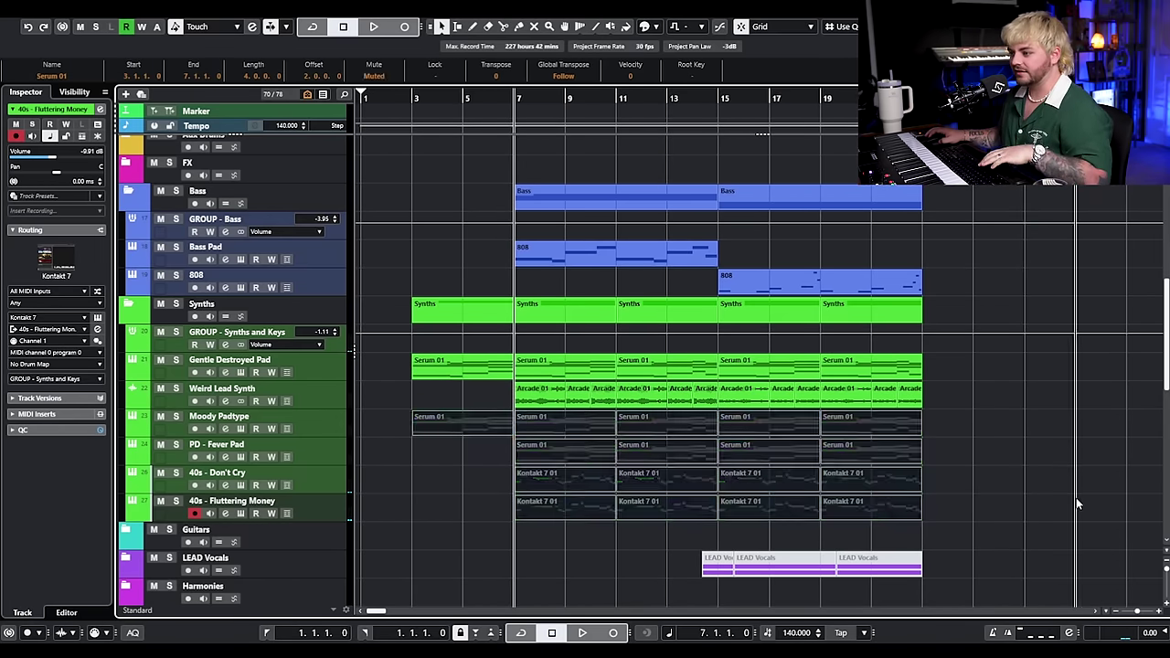
left_click(996, 461)
key("space")
Step: Unmute the events on Moody Padtype, PD - Fever Pad and both 40s tracks, and play the full arrangement
left_click_drag(947, 422, 413, 517)
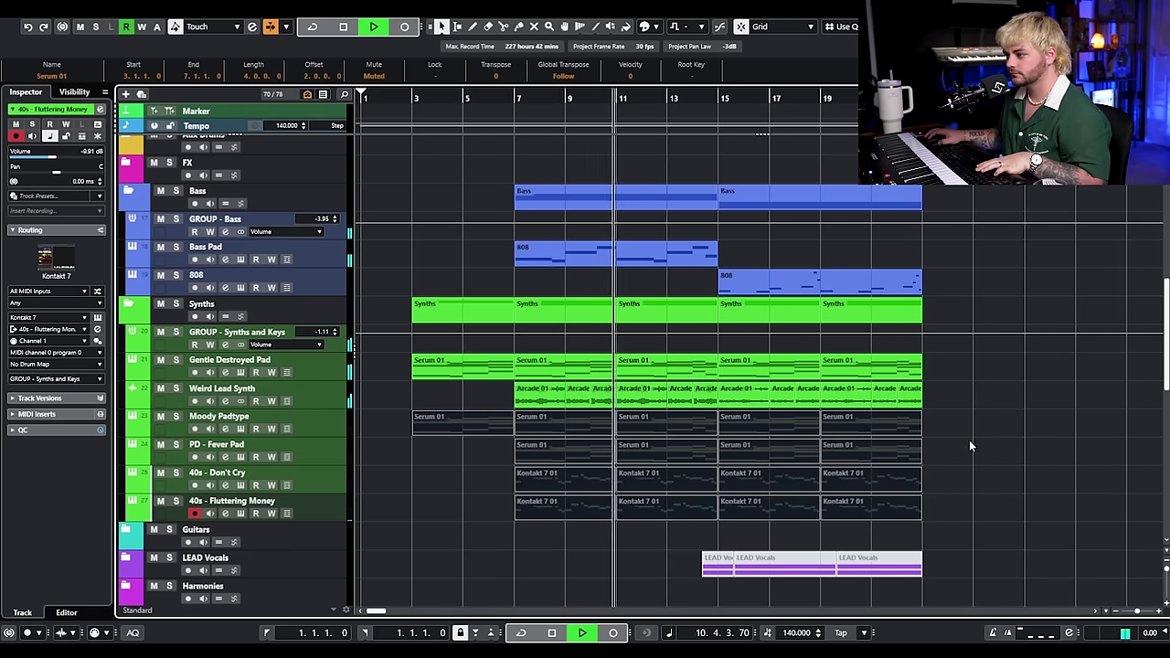
key("space")
left_click_drag(990, 423, 402, 490)
left_click_drag(1074, 418, 375, 509)
key("shift+u")
key("space")
left_click(504, 544)
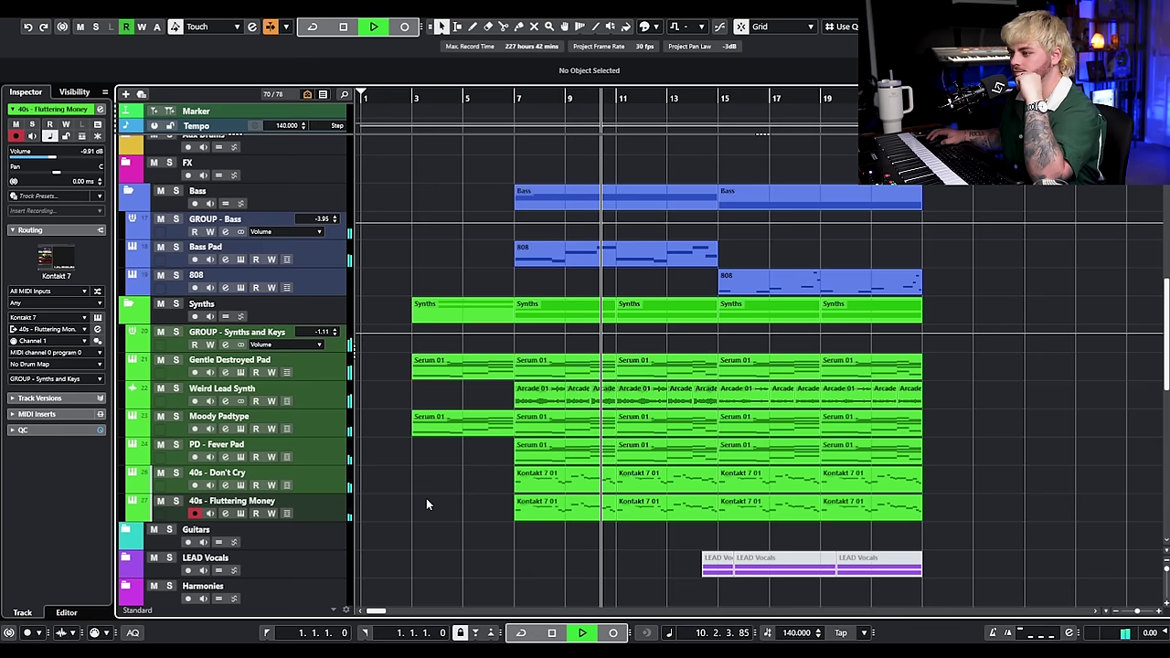
Step: Set the volume of Moody Padtype to -21.4 dB while the full arrangement plays, and stop playback
left_click(274, 418)
left_click_drag(22, 155, 32, 161)
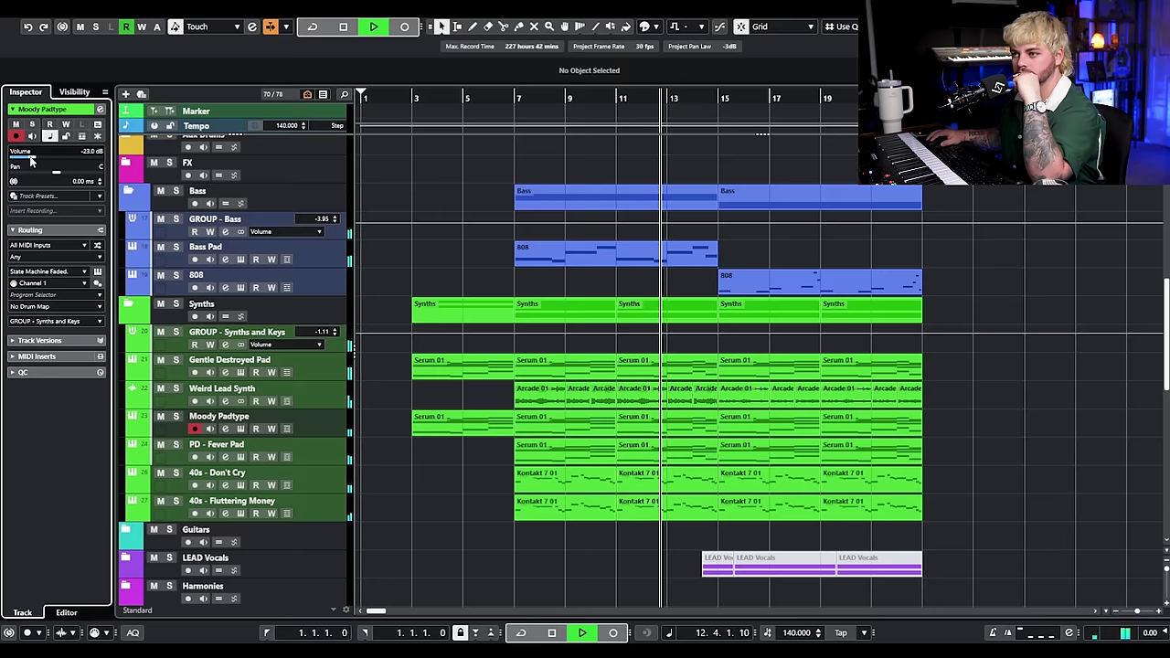
left_click_drag(30, 160, 35, 160)
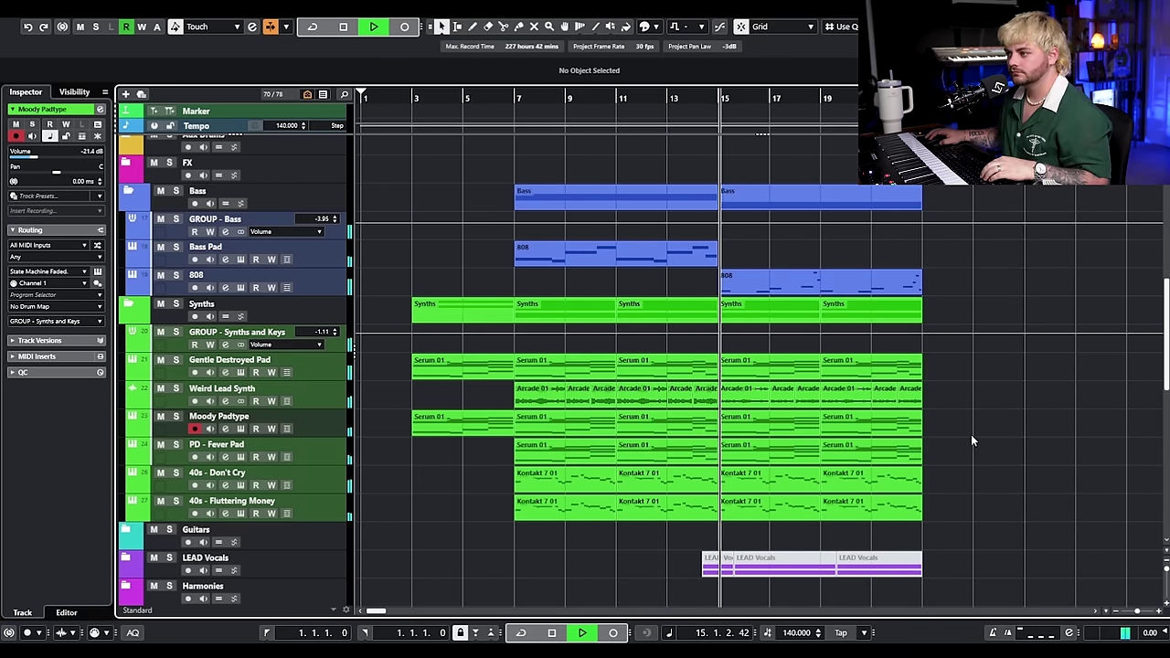
key("space")
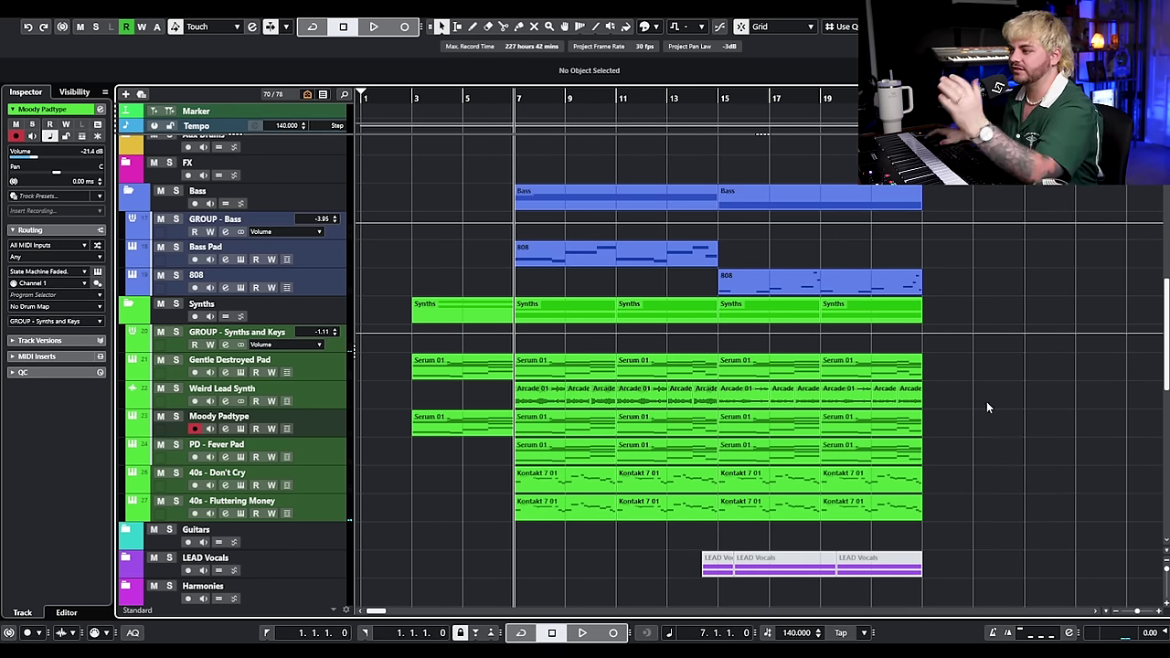
Step: Look over the track layers, selecting the PD - Fever Pad events from bar 15 onward and the matching 40s - Don't Cry events
scroll(968, 384, "up", 4)
scroll(941, 361, "down", 2)
scroll(964, 375, "down", 2)
scroll(968, 367, "up", 1)
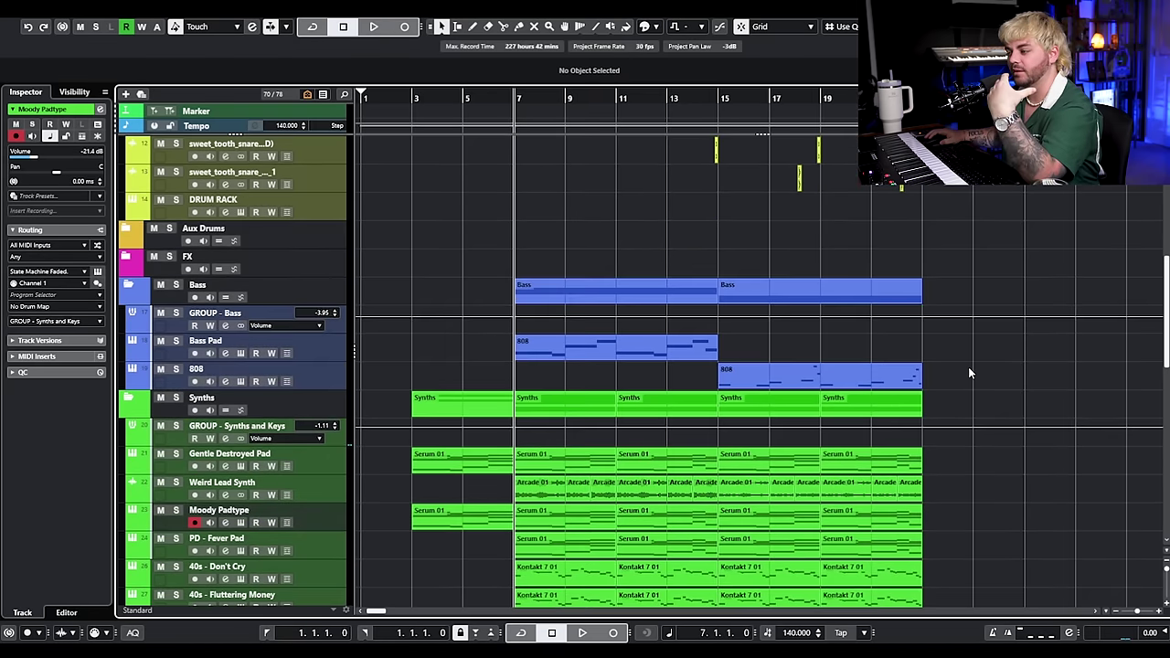
scroll(967, 366, "down", 2)
left_click_drag(955, 351, 806, 365)
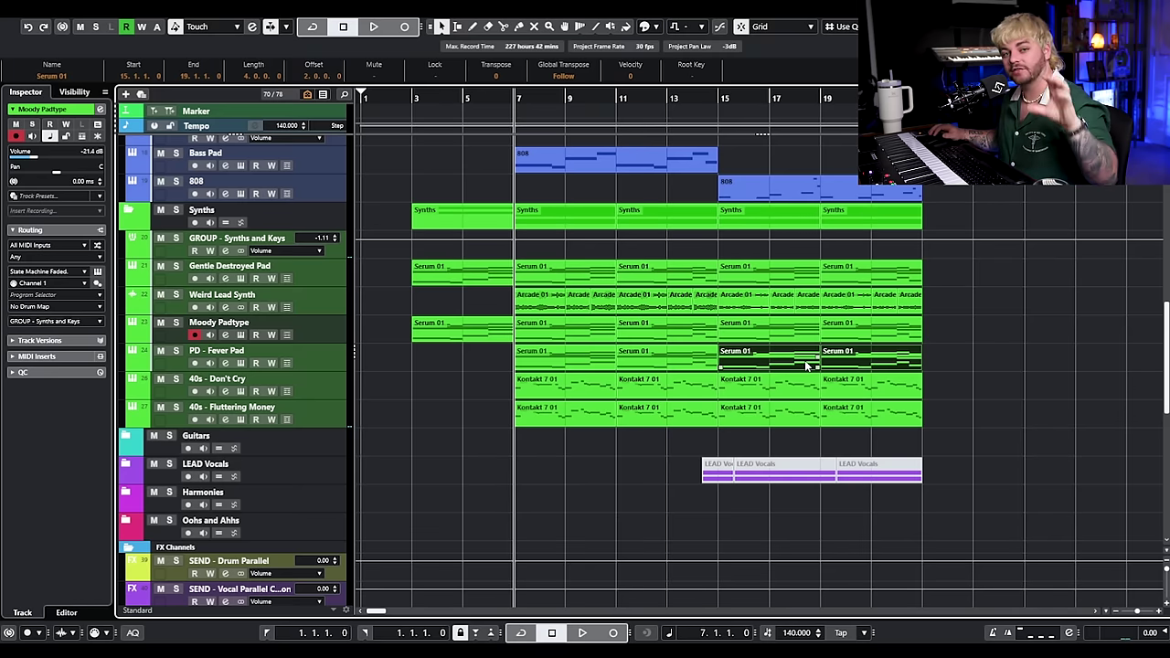
left_click_drag(945, 391, 789, 395)
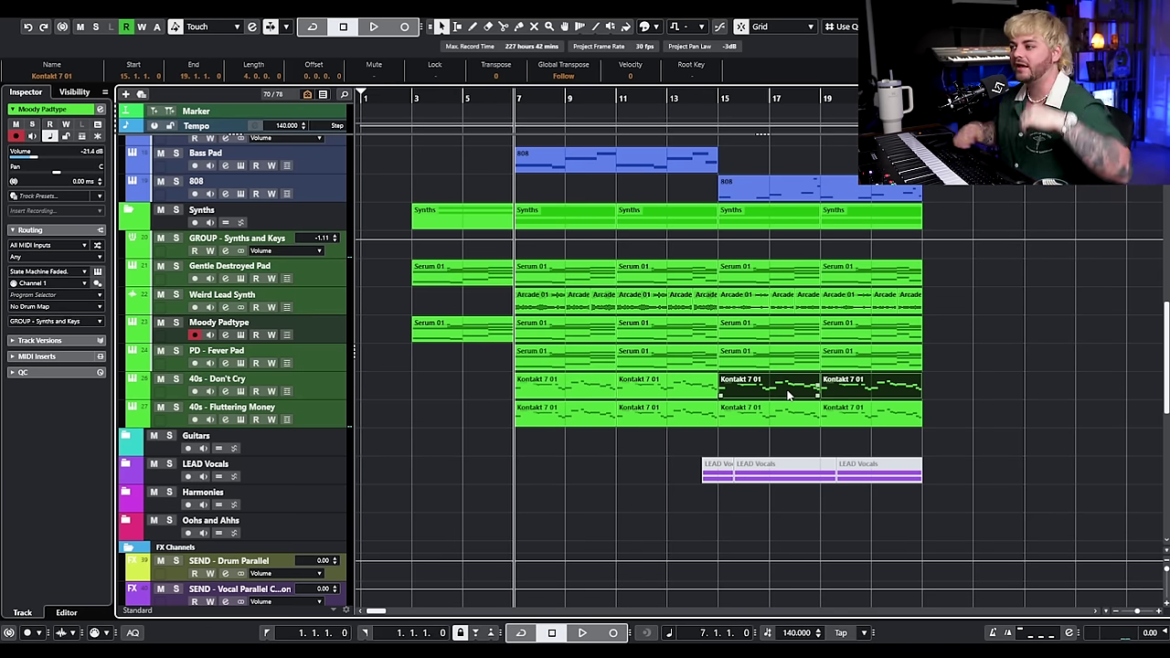
Step: Move the playback position to bar 15 and play the main drum section from there
scroll(787, 389, "up", 5)
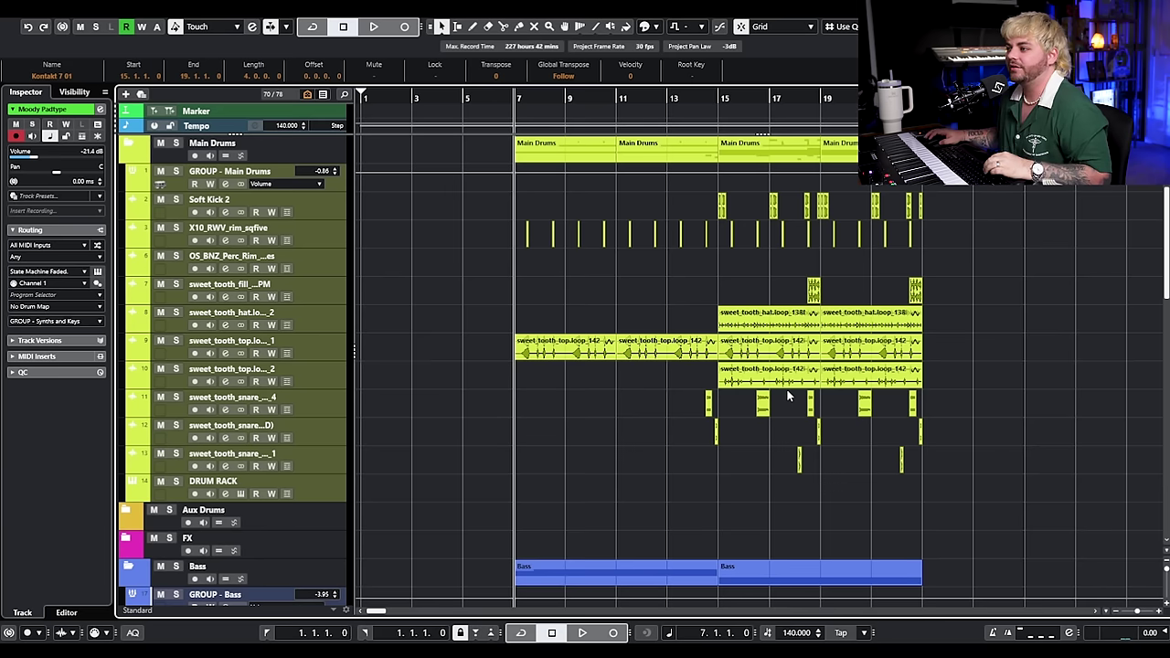
left_click(718, 102)
scroll(729, 233, "up", 6)
left_click(745, 236)
scroll(766, 237, "down", 4)
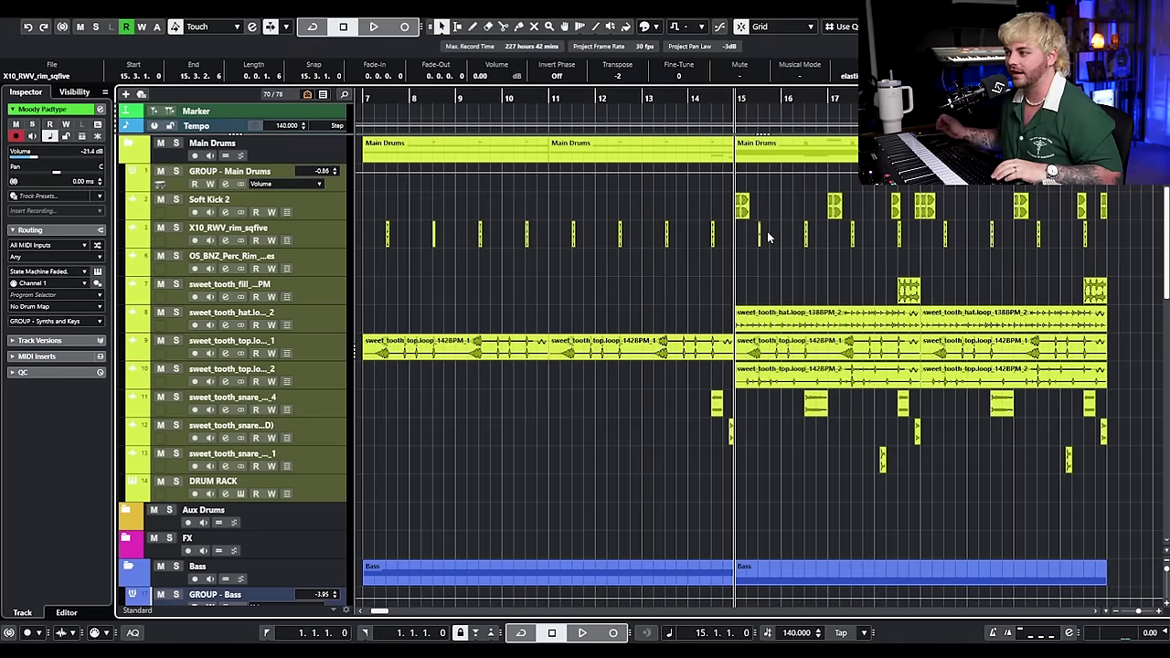
key("space")
scroll(779, 234, "right", 2)
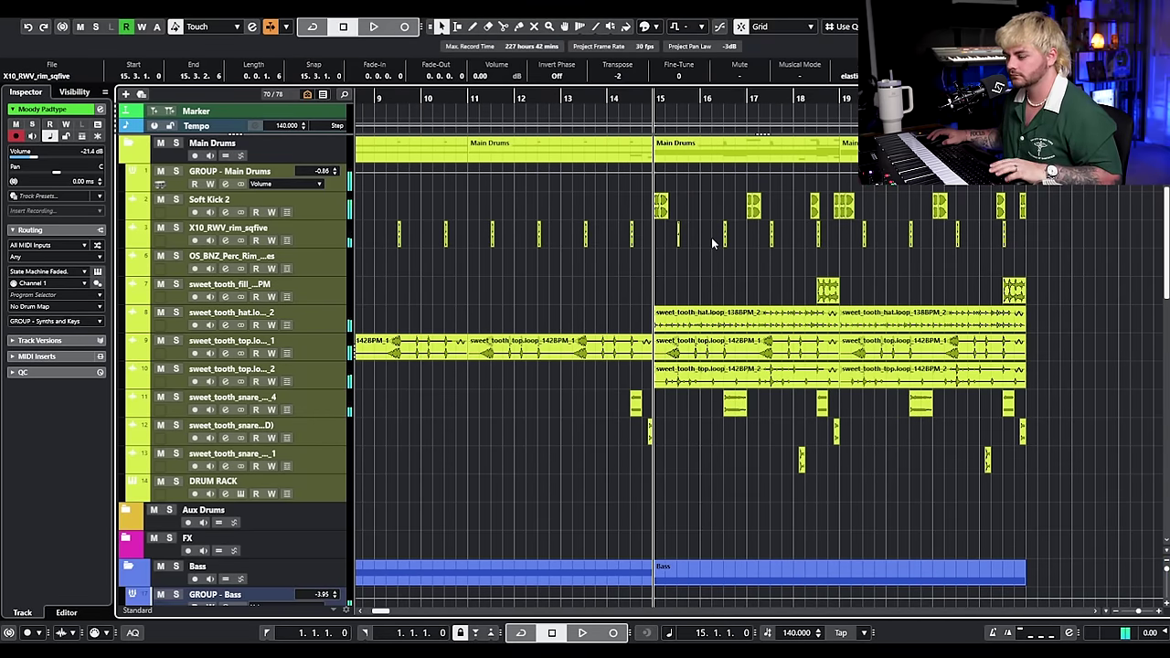
key("space")
Step: Play the soloed KY - S track from bar 15 and bypass its inserts to hear the dry sound
scroll(711, 265, "down", 2)
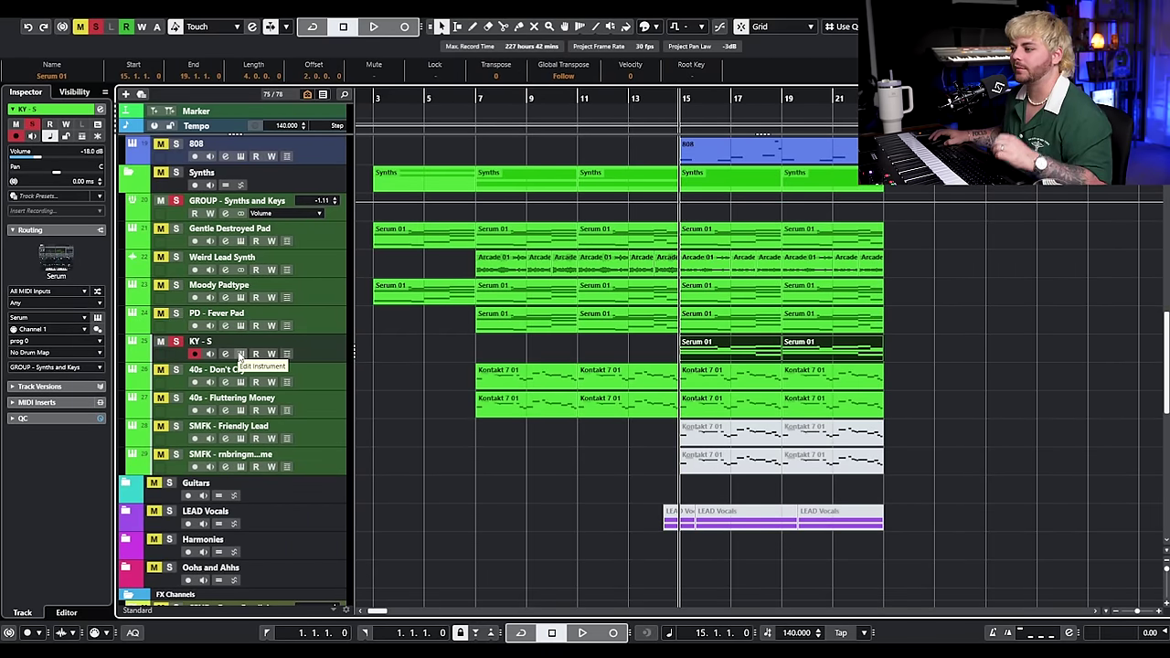
key("space")
left_click(225, 354)
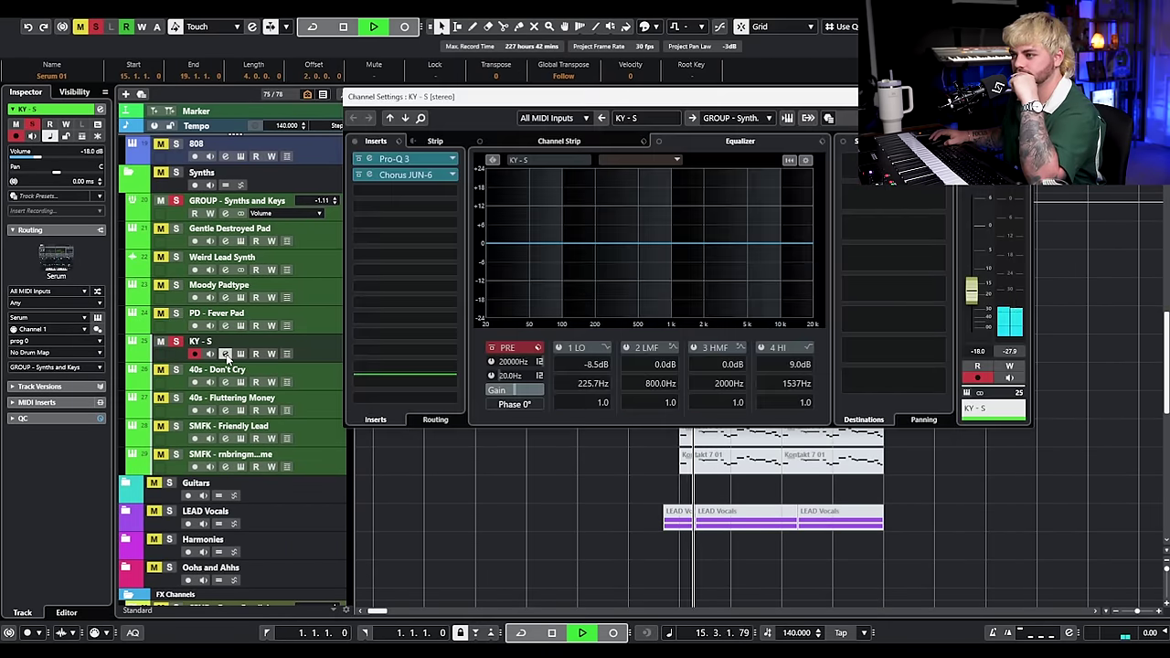
left_click(355, 144)
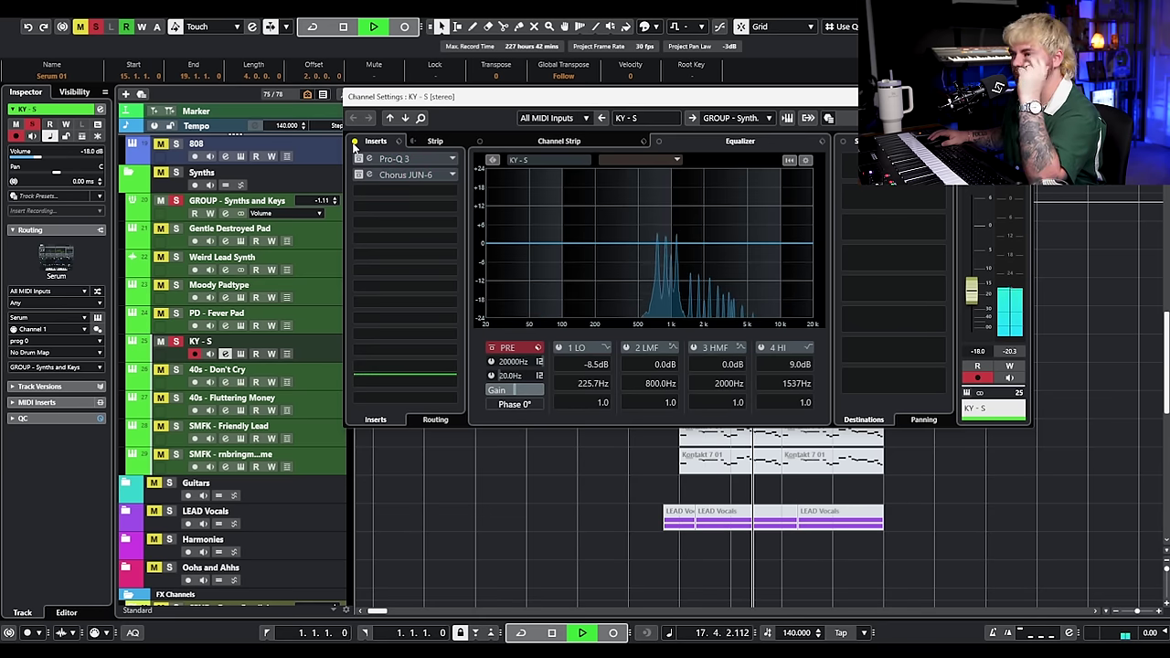
key("space")
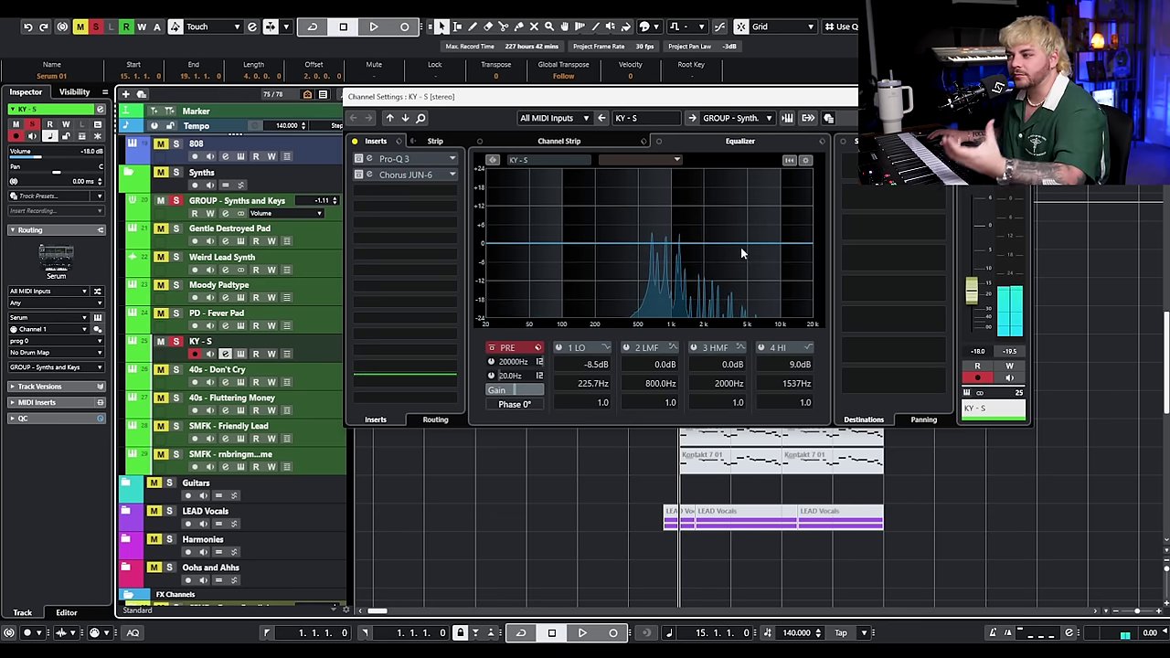
Step: Open the Serum instrument of KY - S, look over its oscillator patch and close it
left_click(241, 354)
left_click_drag(656, 67, 465, 72)
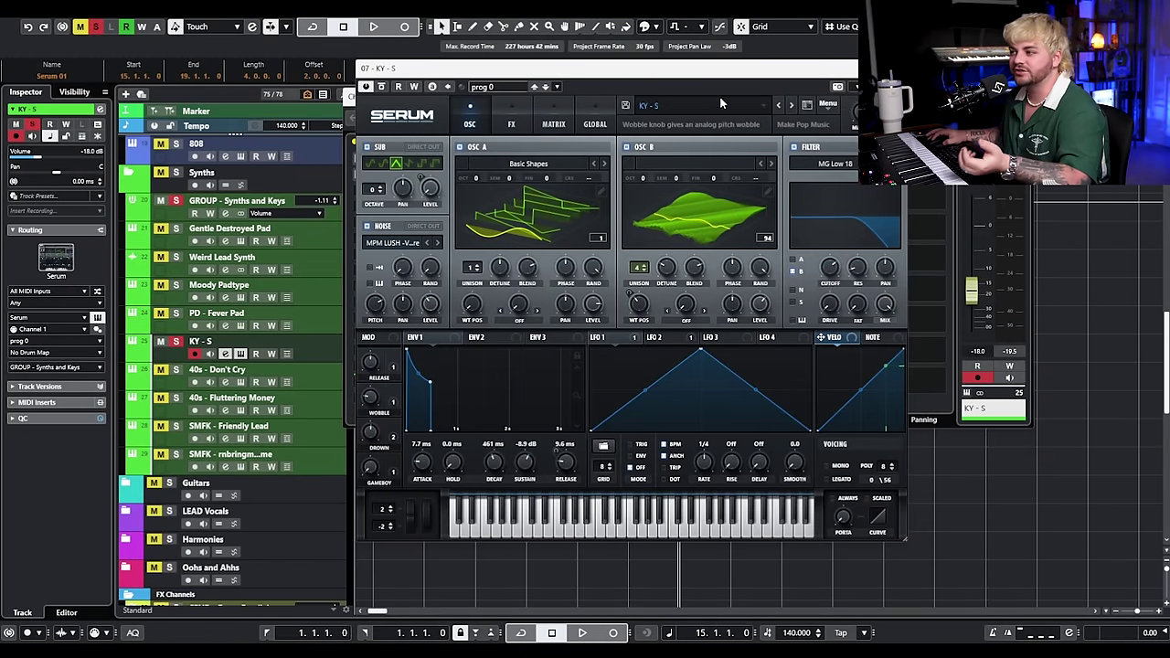
left_click(893, 69)
Step: Review the Pro-Q 3 band curve on KY - S while the track plays, and close the EQ
left_click(391, 159)
left_click_drag(1169, 116, 500, 123)
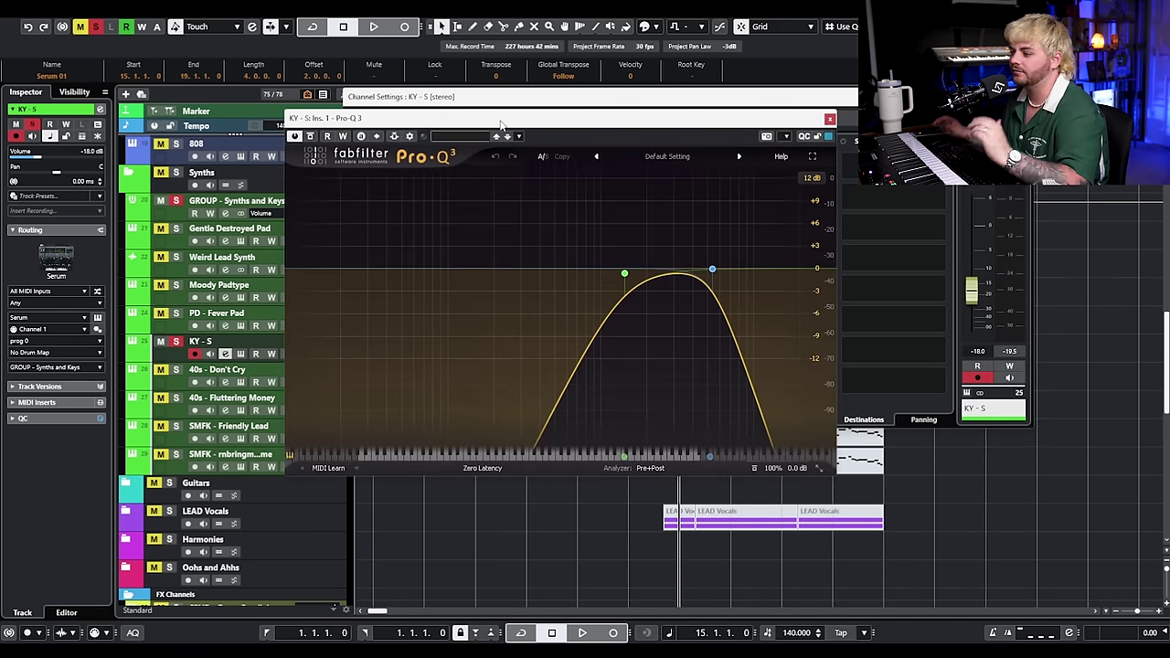
key("space")
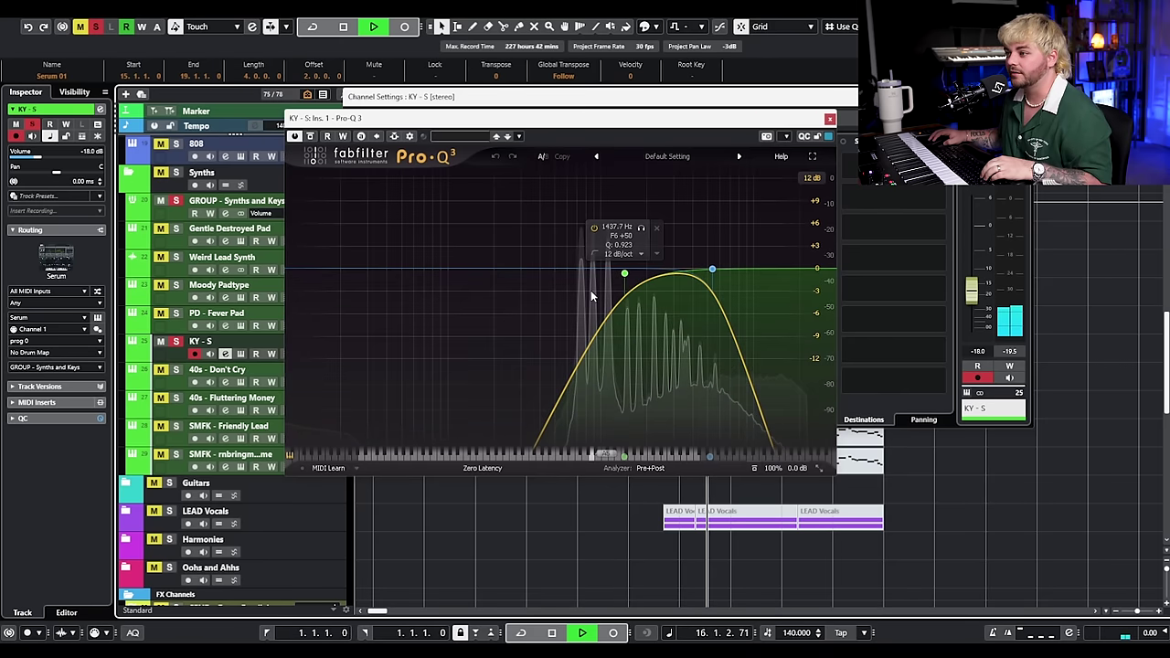
key("space")
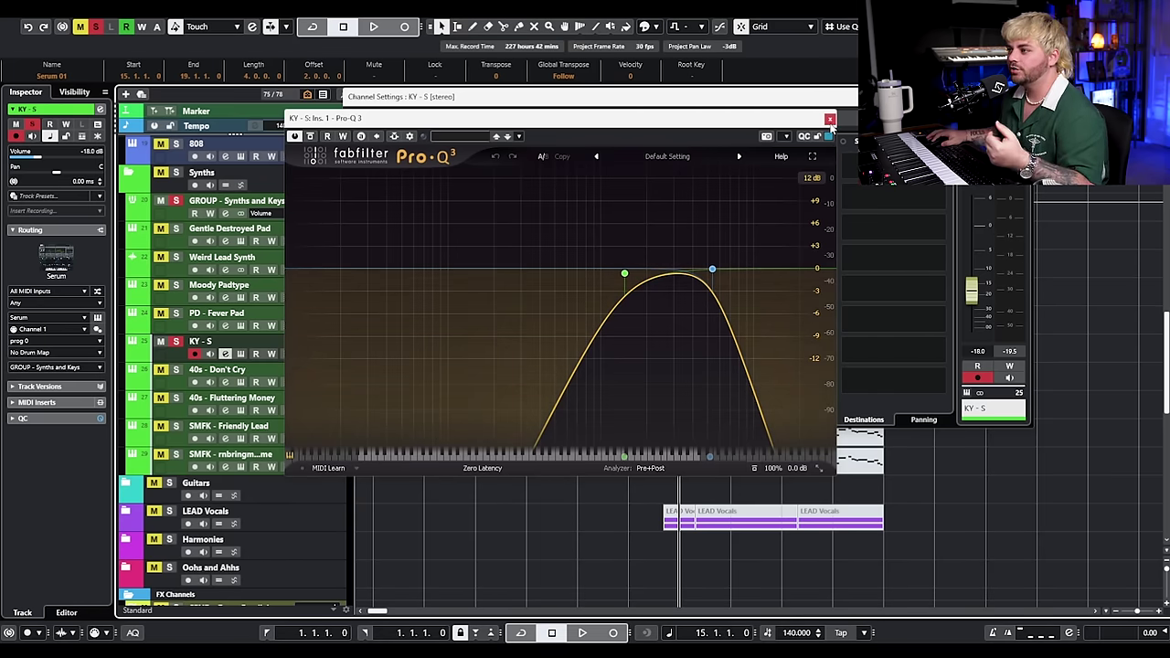
left_click(829, 119)
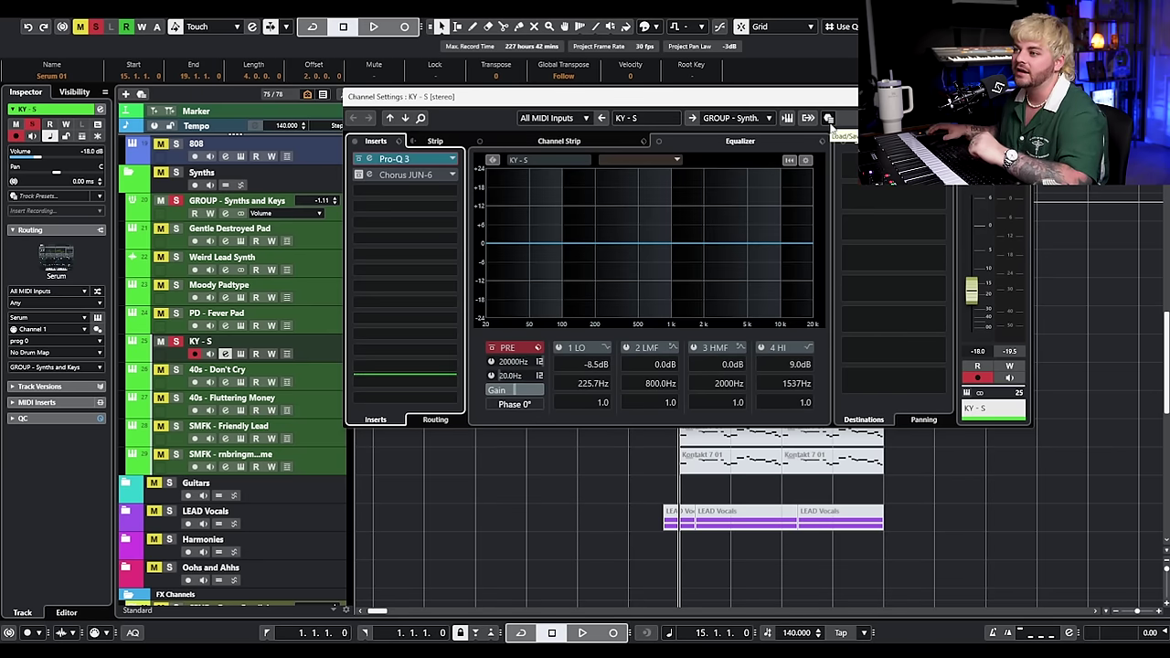
Step: Compare KY - S with the Chorus JUN-6 bypassed and active during playback, and close the plugin and channel settings
left_click(388, 175)
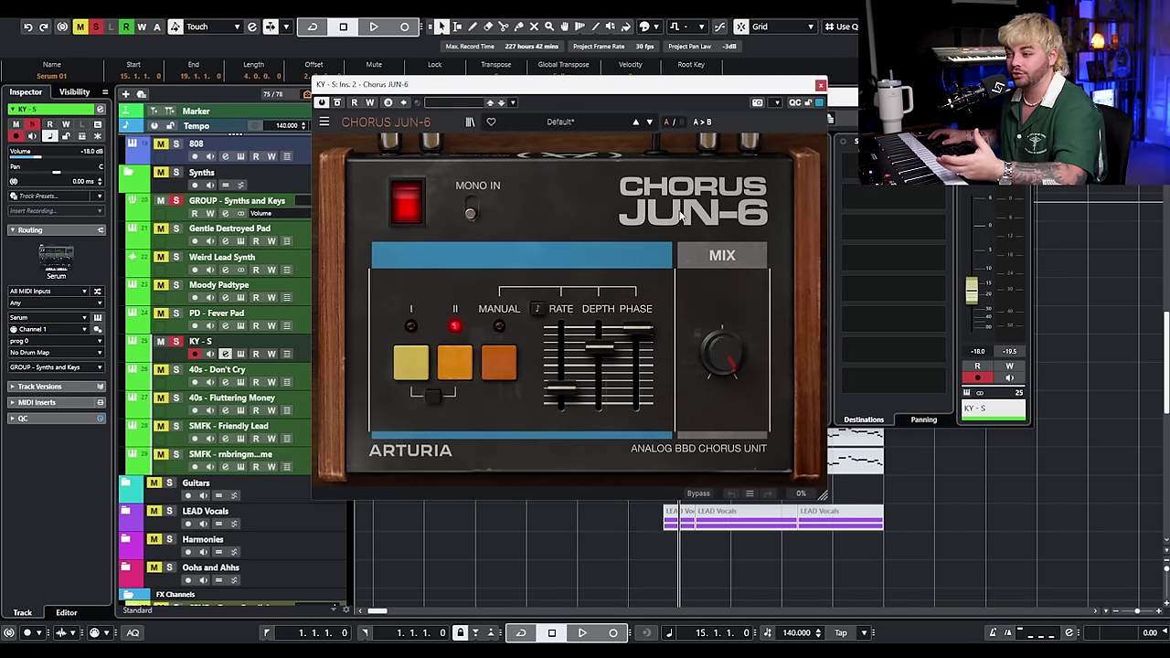
mouse_move(715, 358)
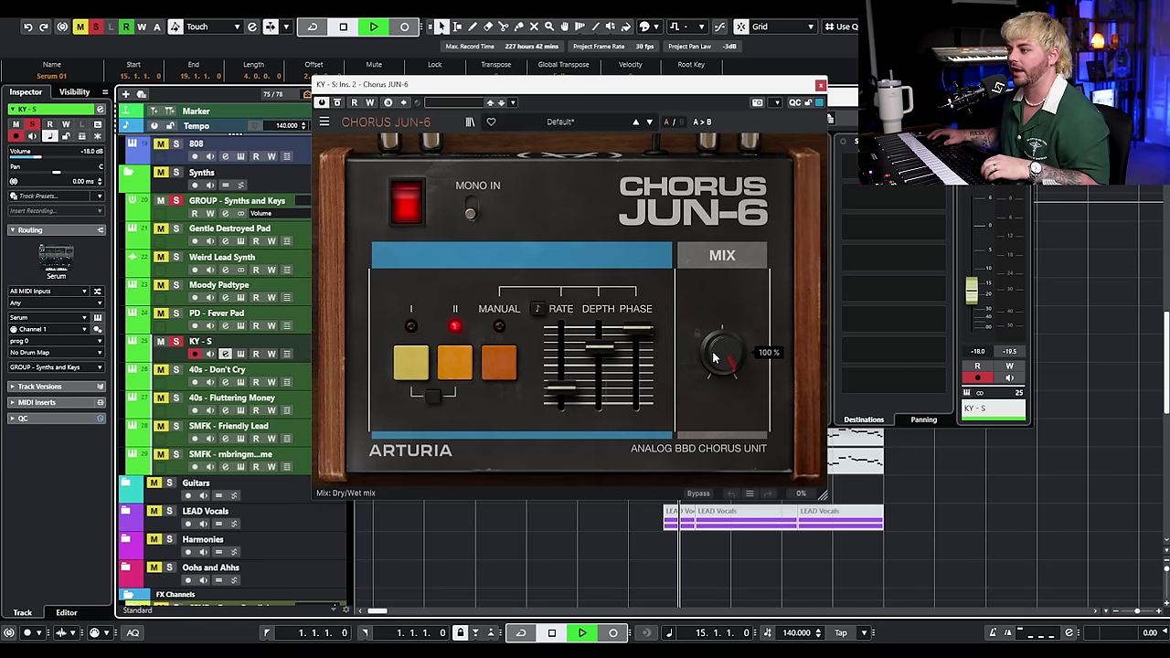
key("space")
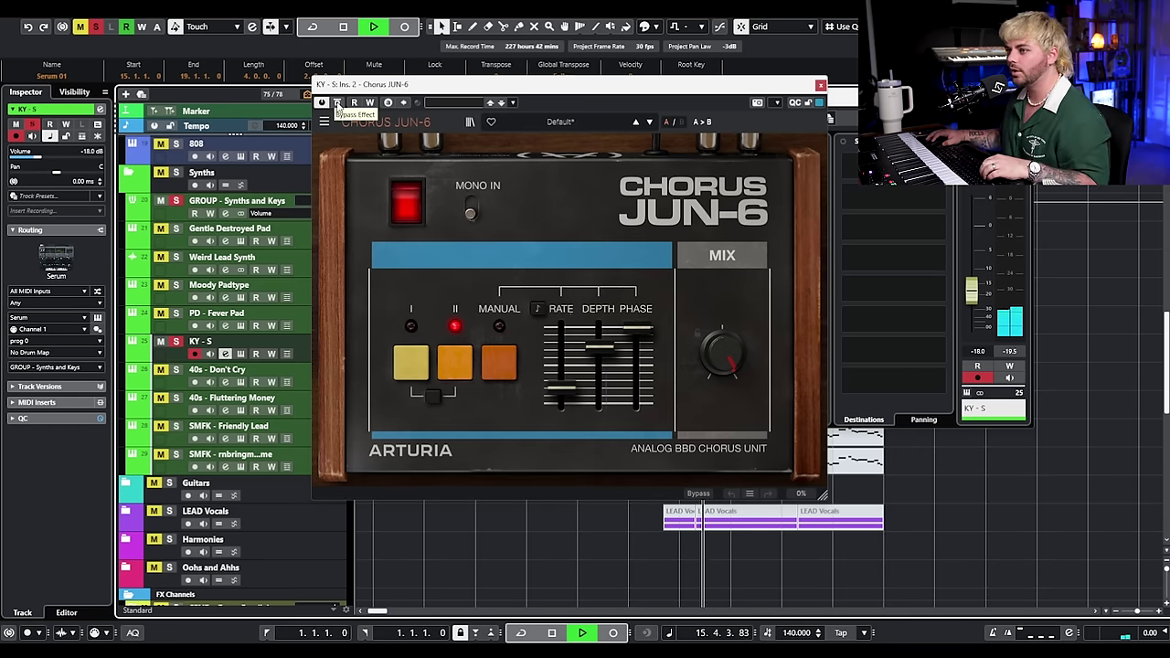
left_click(337, 103)
left_click(337, 103)
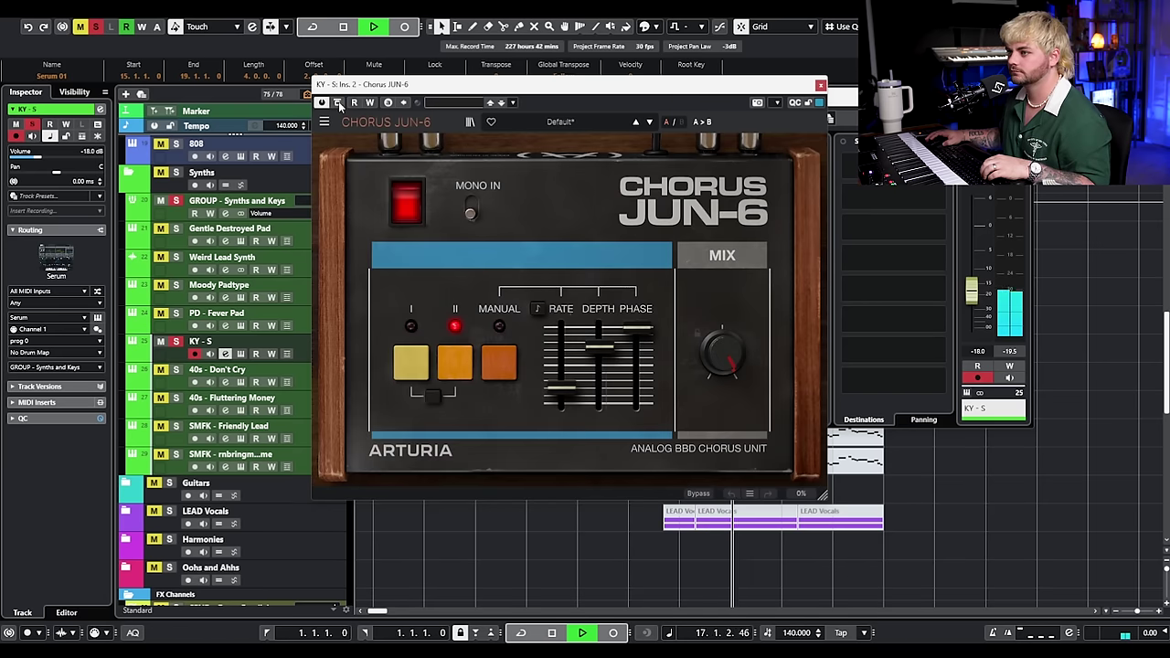
key("space")
left_click(820, 86)
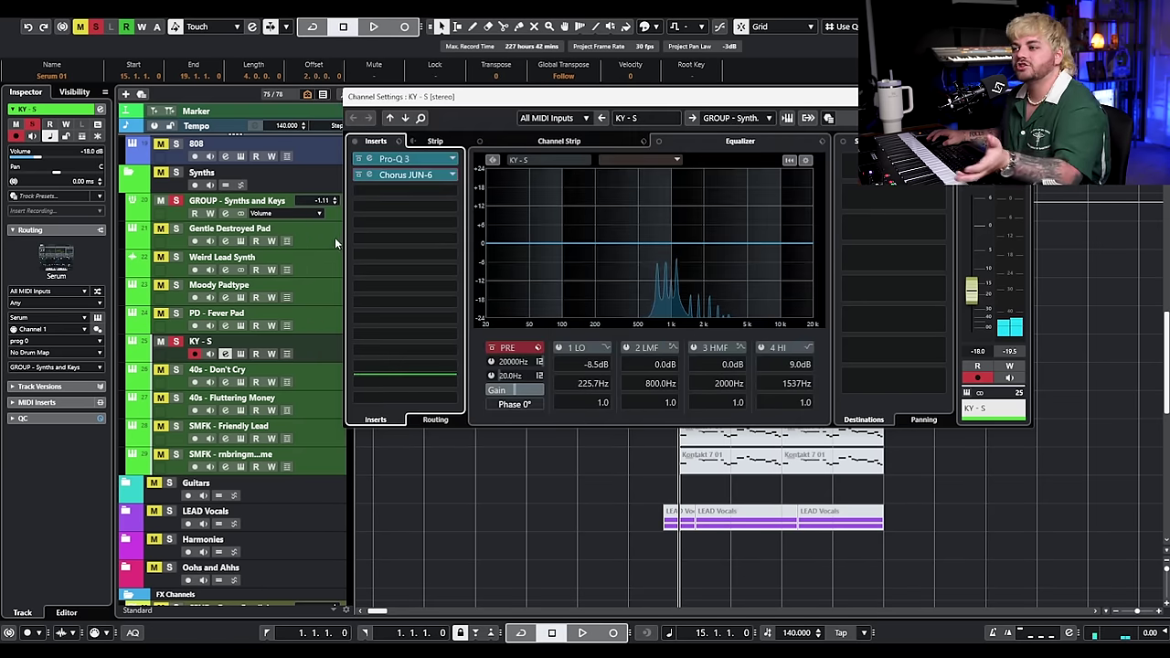
left_click(1021, 96)
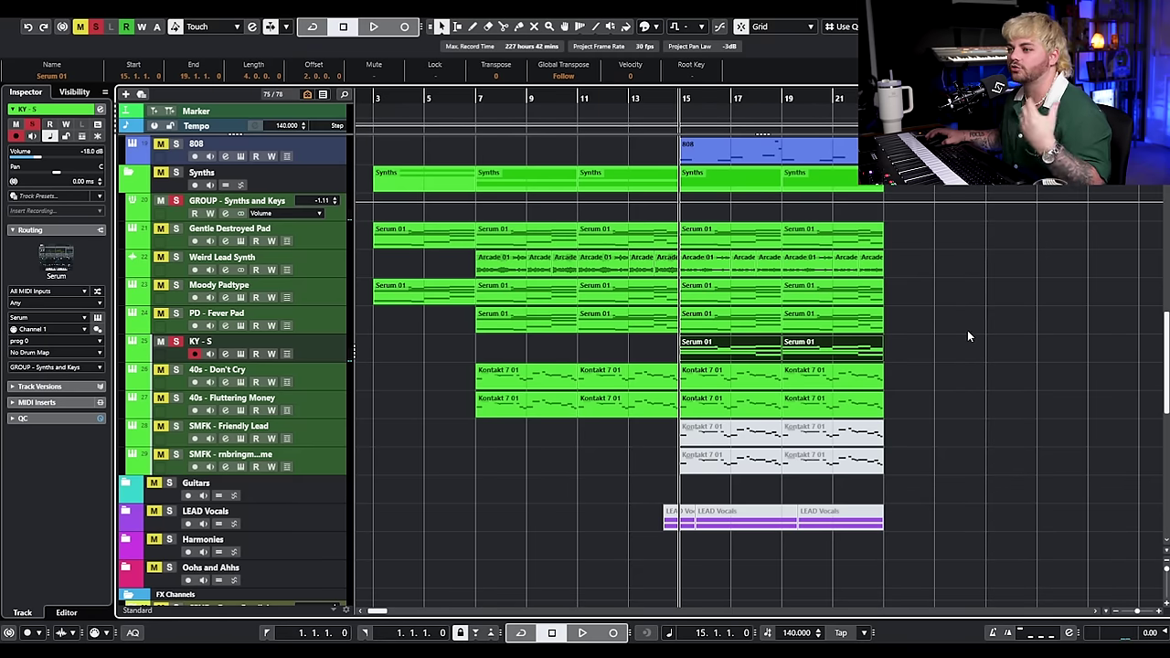
Step: Solo PD - Fever Pad, Moody Padtype, Weird Lead Synth and Gentle Destroyed Pad together with KY - S
left_click(177, 314)
left_click(177, 291)
left_click(175, 286)
left_click(176, 258)
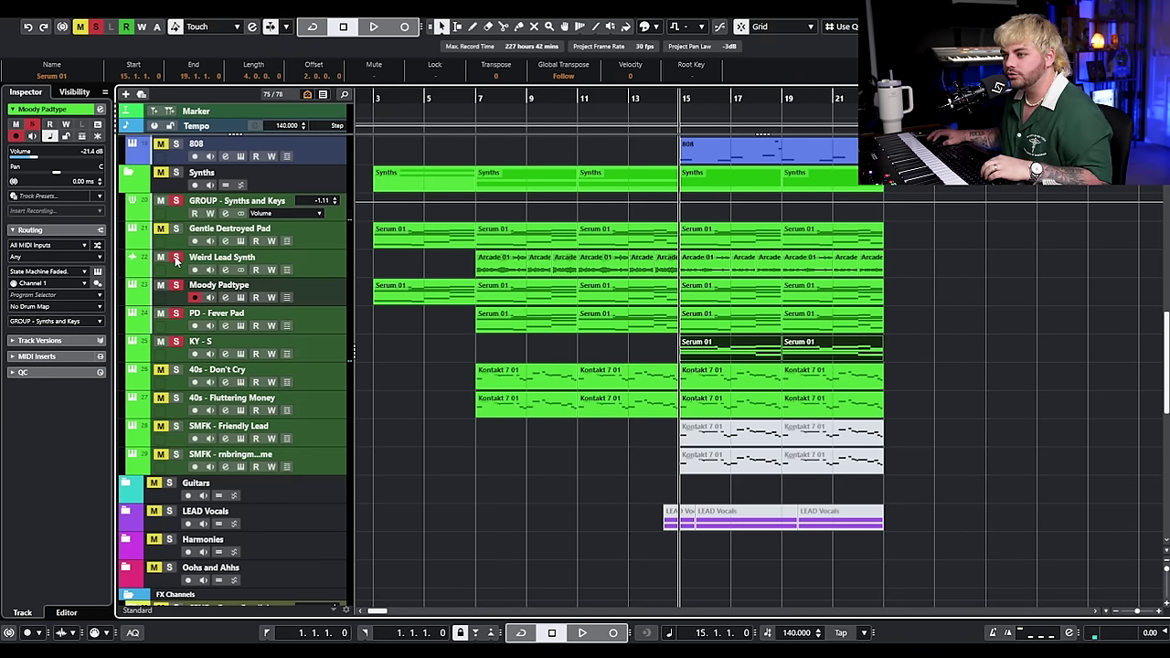
left_click(176, 229)
Step: Play the soloed synths with the KY - S inserts active and bypassed for comparison, and close the channel settings
left_click(226, 354)
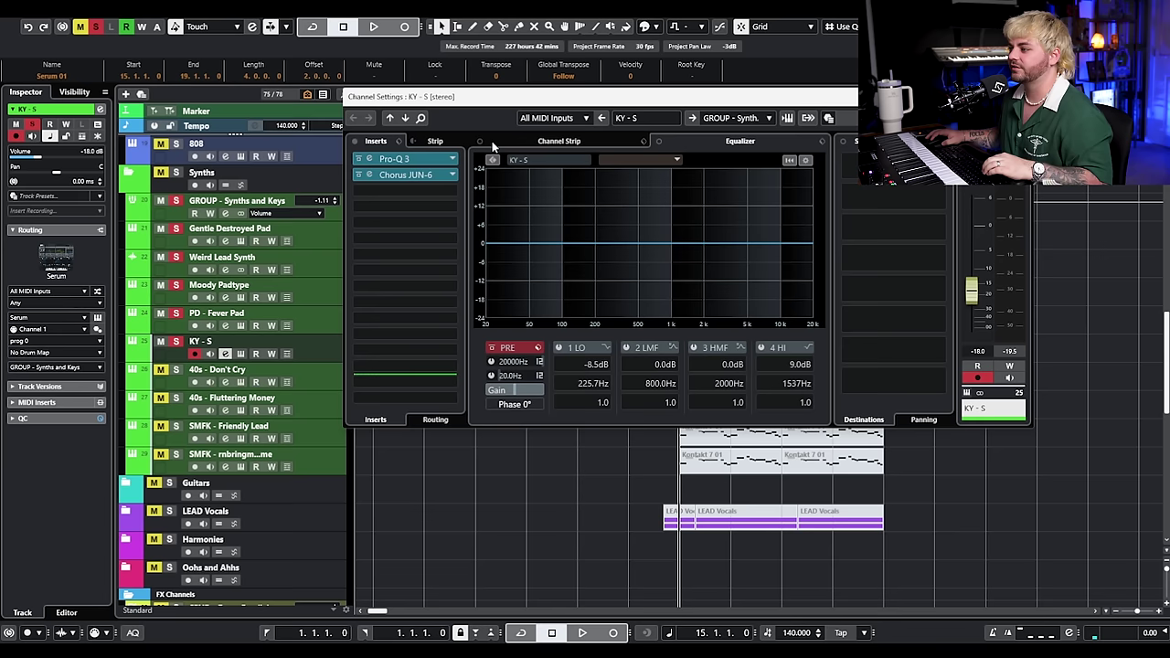
key("space")
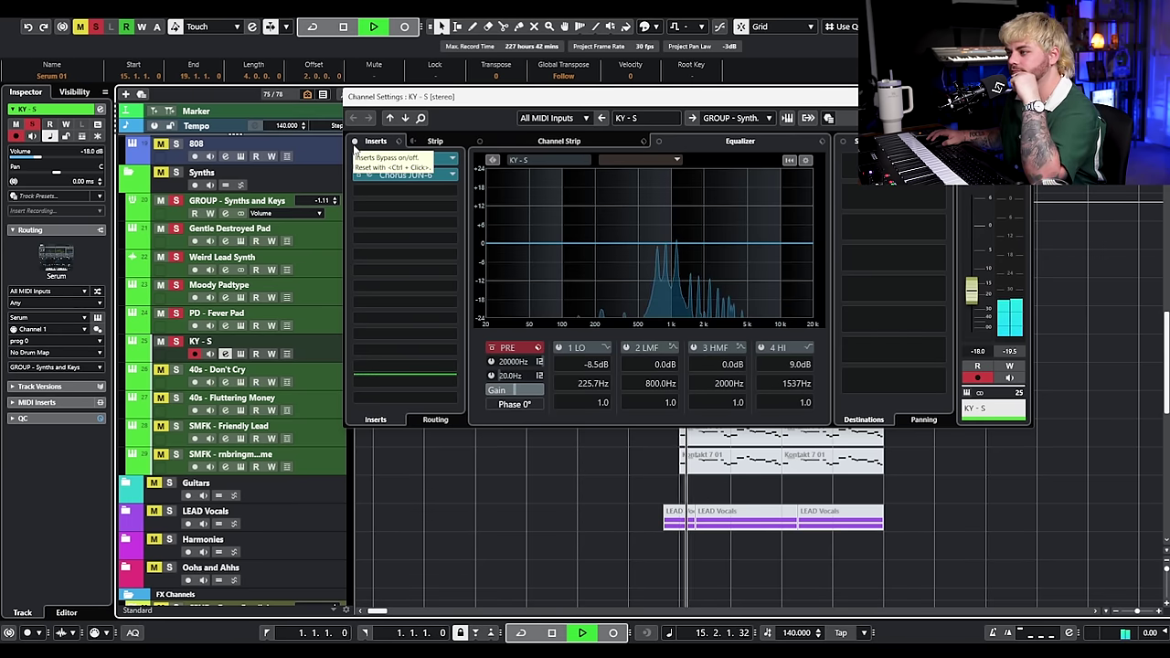
left_click(355, 143)
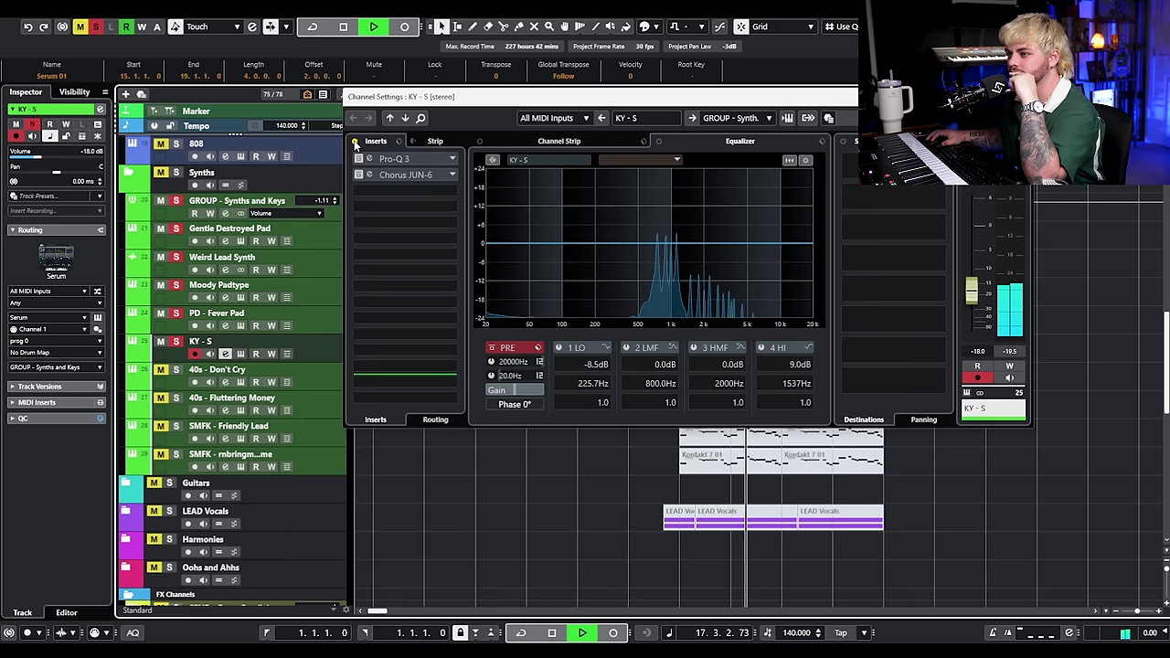
left_click(355, 142)
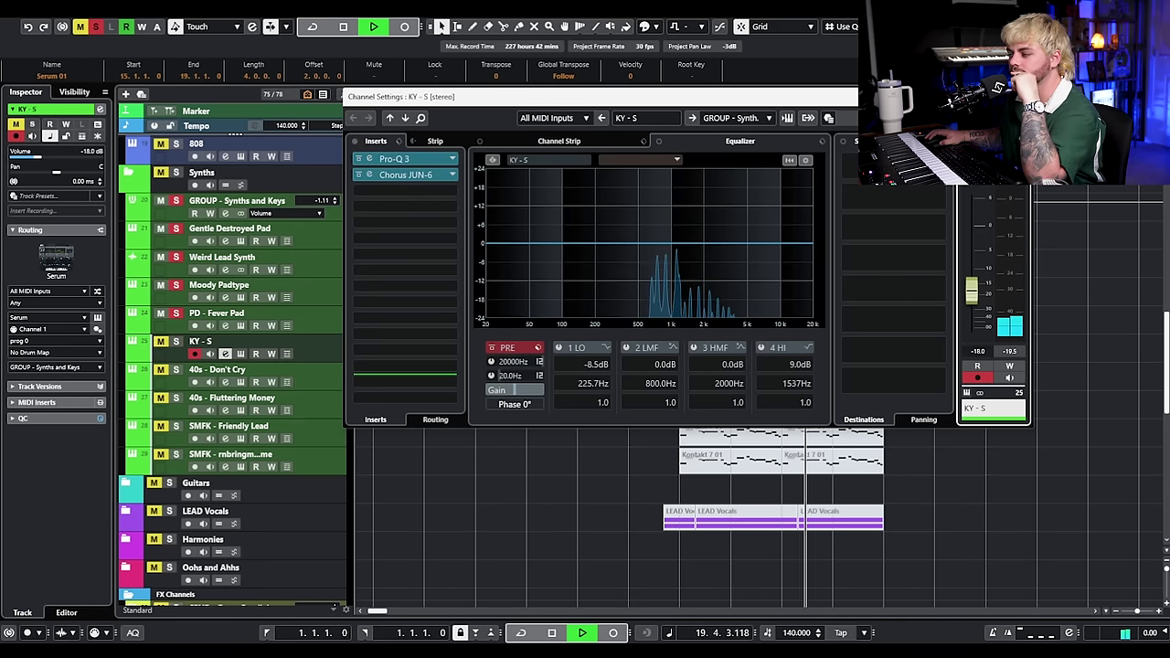
key("space")
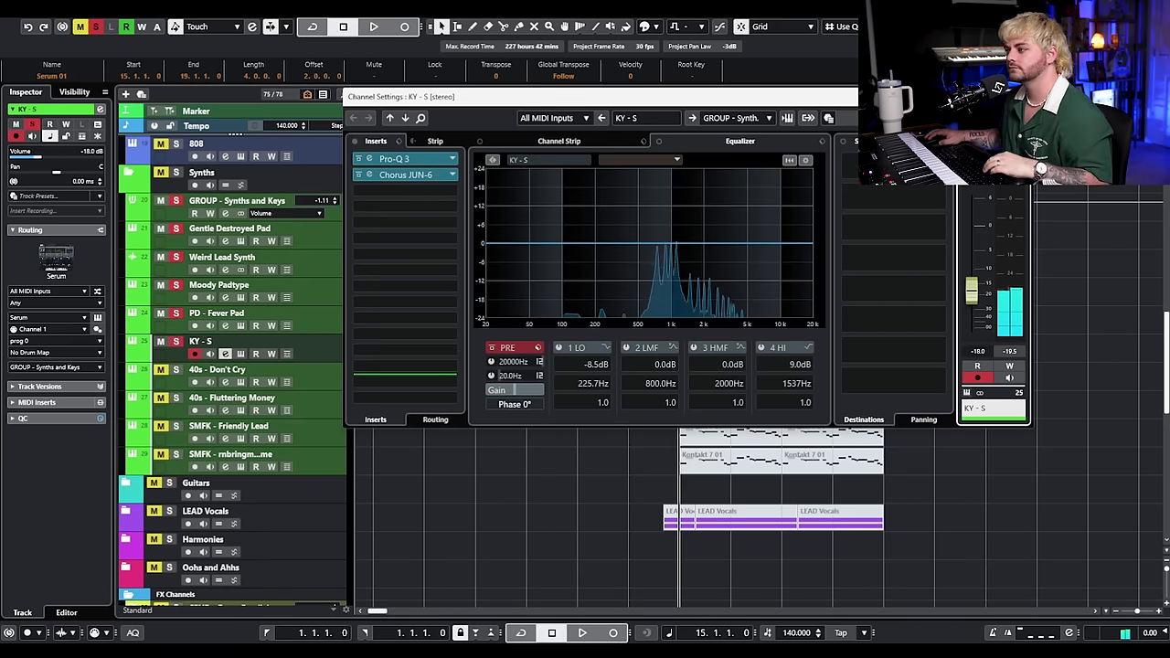
left_click(1018, 96)
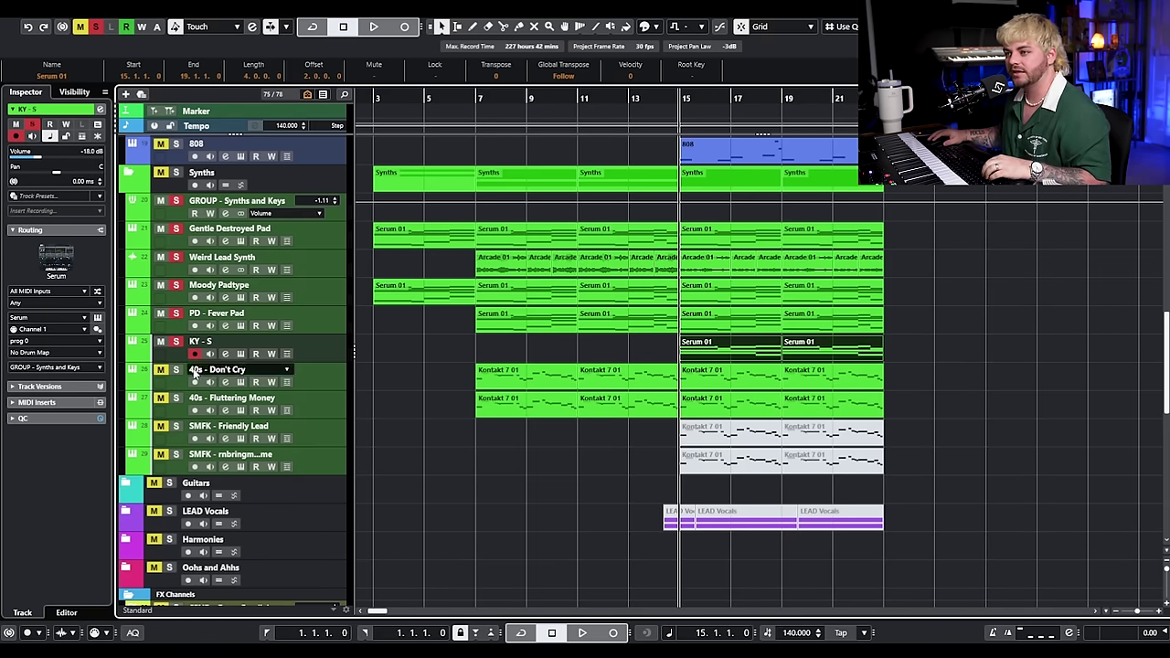
Step: Clear all solos, solo only the two SMFK tracks and unmute their events from bar 15 onward
left_click(96, 26)
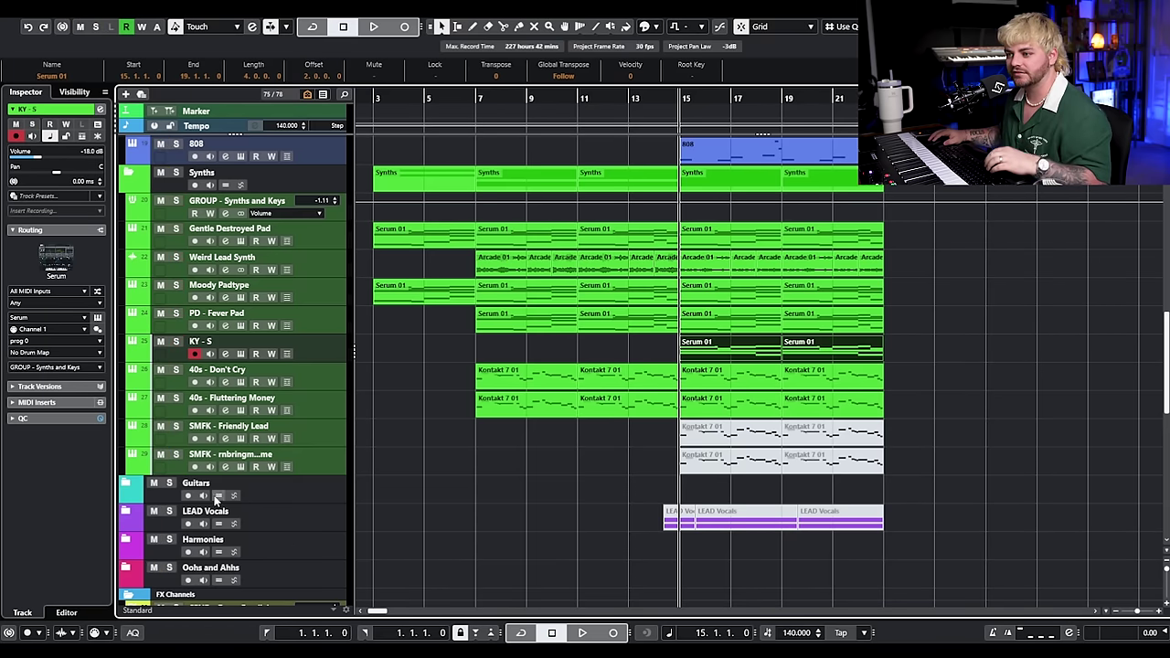
left_click(176, 455)
left_click(177, 426)
left_click_drag(511, 433, 989, 479)
left_click_drag(988, 479, 822, 430)
key("shift+u")
Step: Check the SMFK - rnbringm...me instrument, and play the SMFK layers while adding 40s - Fluttering Money and 40s - Don't Cry to the solo
left_click(240, 466)
left_click(814, 81)
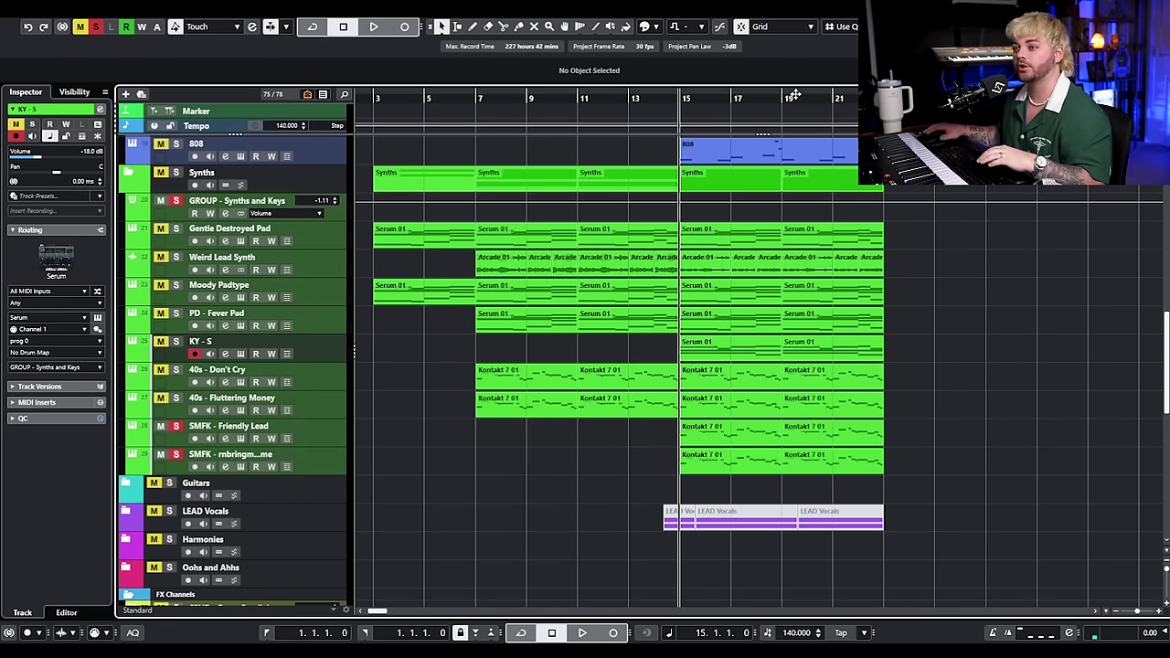
left_click(330, 426)
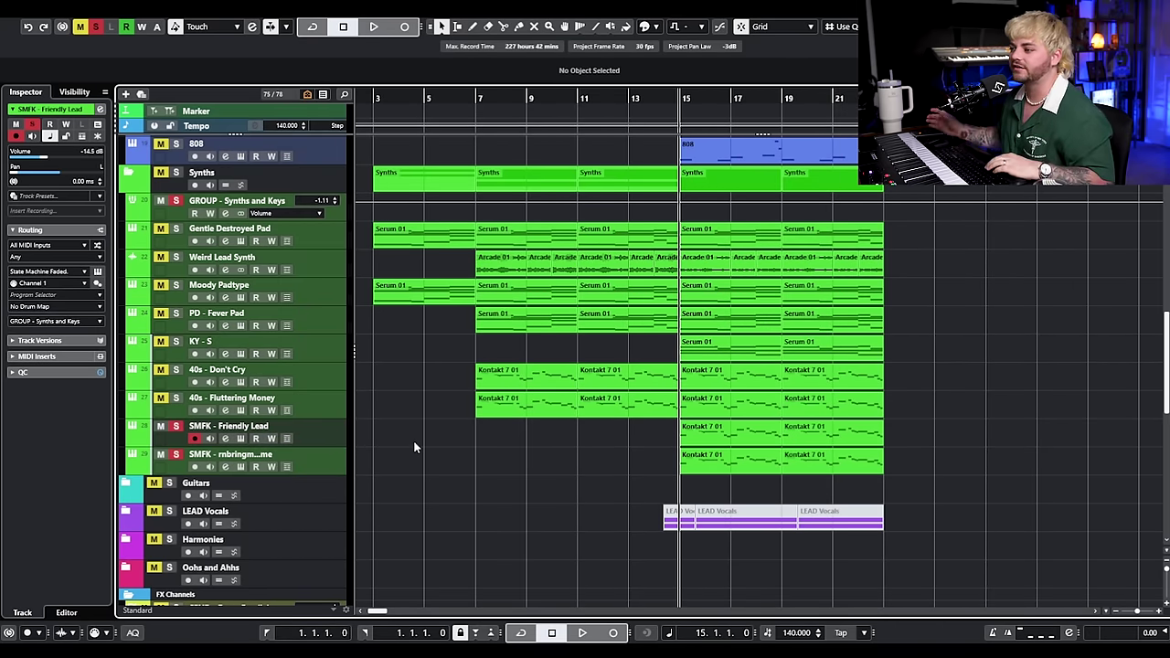
key("space")
left_click(175, 398)
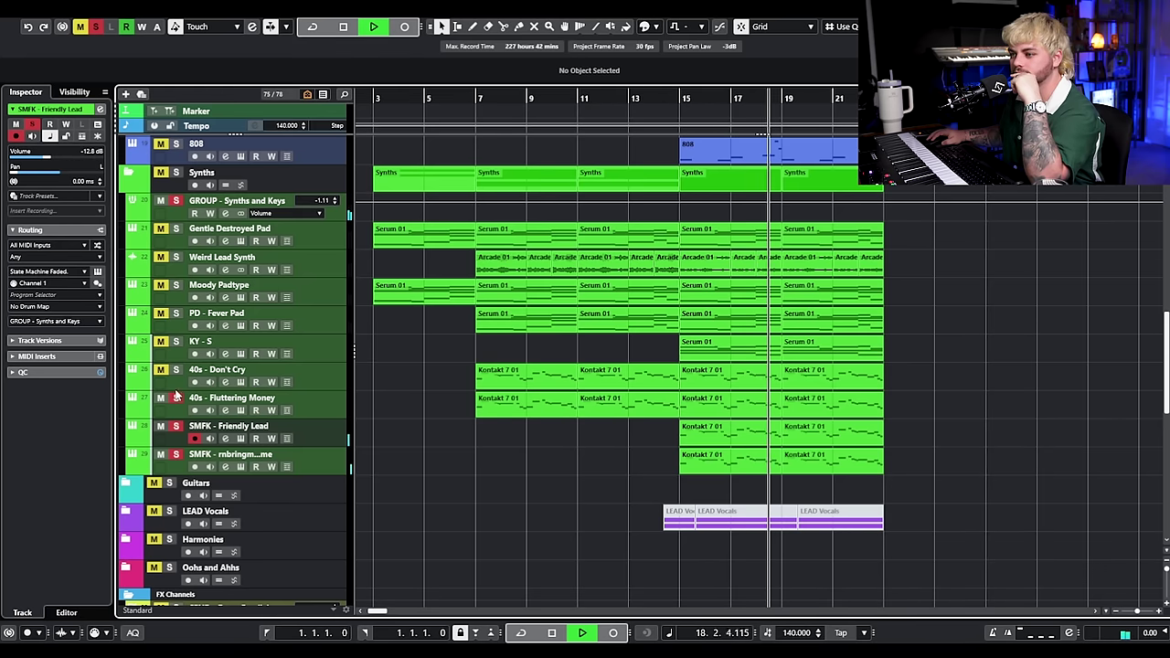
left_click(175, 371)
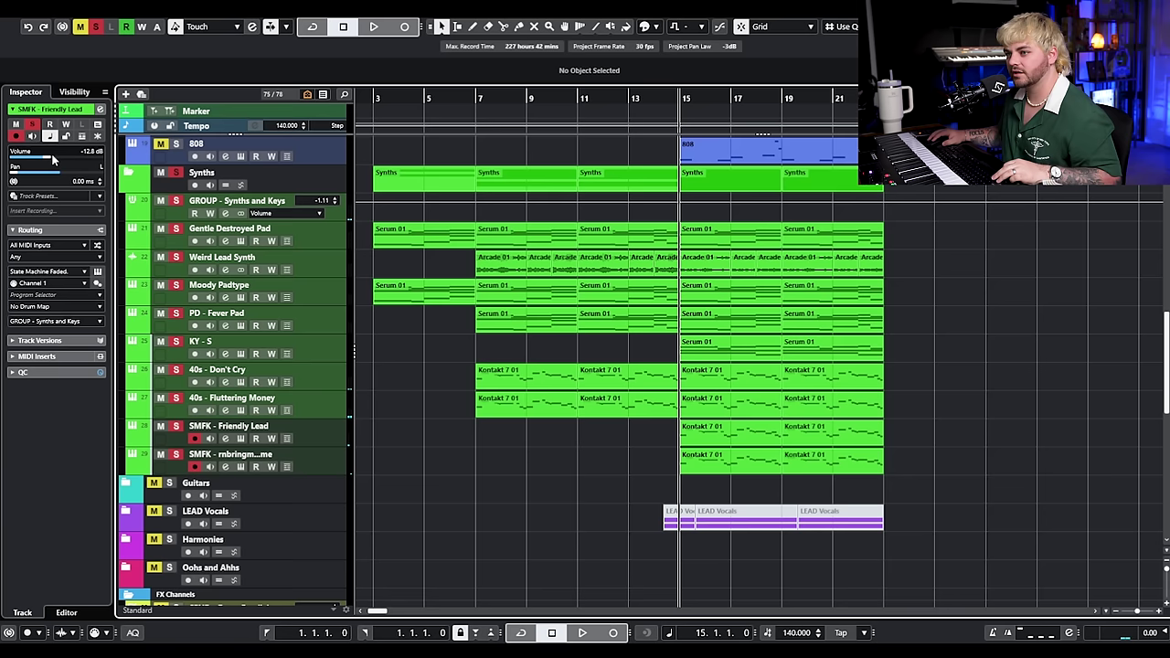
Step: Set the volume of SMFK - Friendly Lead to -15.2 dB while all the synth tracks play soloed
key("space")
left_click_drag(44, 159, 41, 159)
key("space")
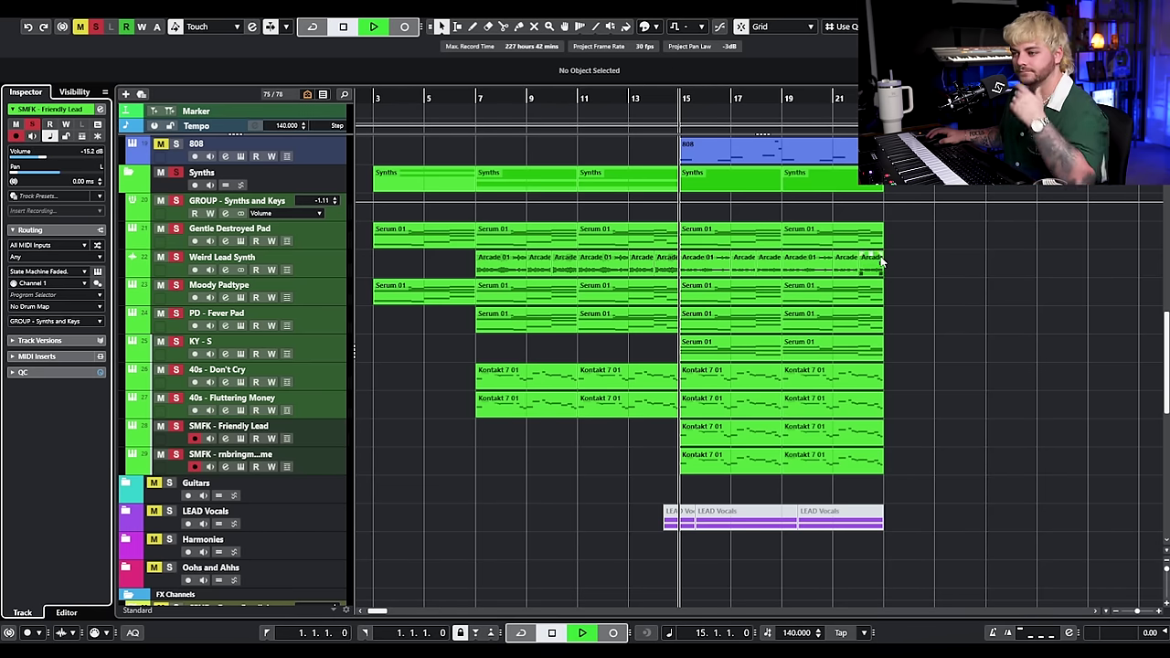